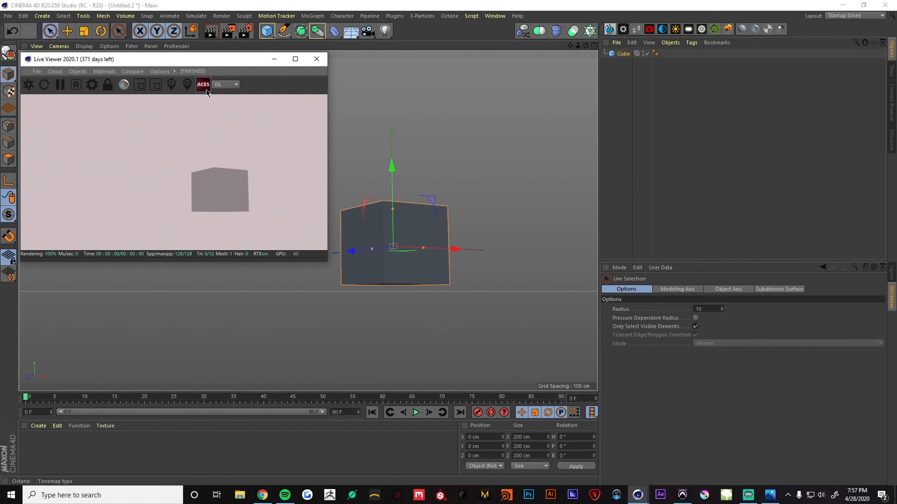
# Turn off ACES tonemapping in the Live Viewer and add an Octane Daylight to the scene.
pyautogui.click(203, 87)
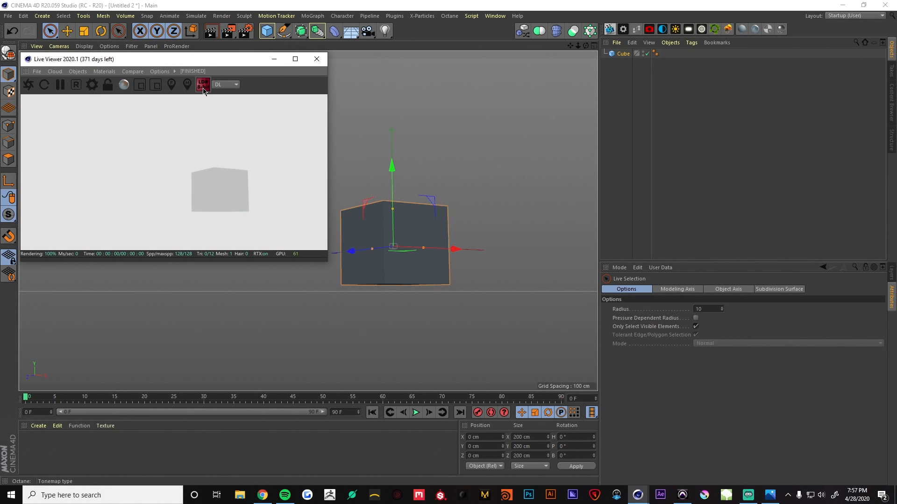
pyautogui.click(75, 72)
pyautogui.moveTo(107, 110)
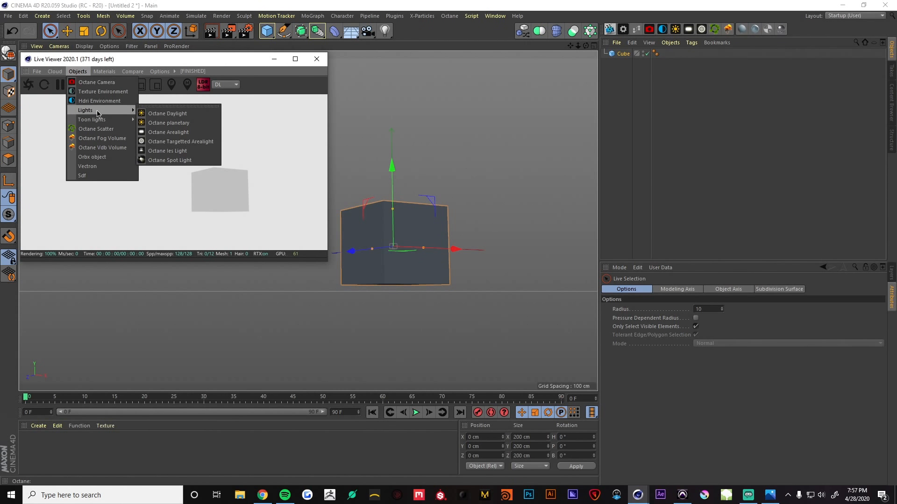
pyautogui.click(160, 116)
# Rotate the daylight to a low, sunset-like sun angle of about H -168°, P -4°, B -132°.
pyautogui.click(659, 55)
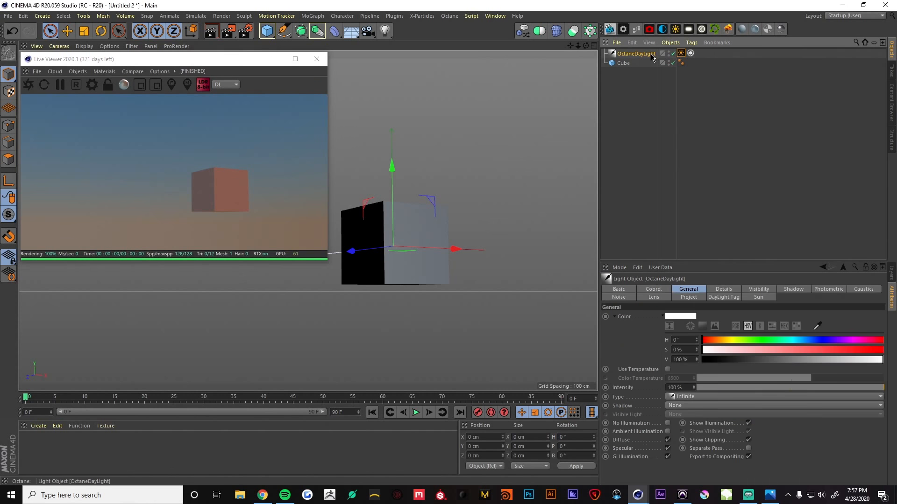
pyautogui.press('r')
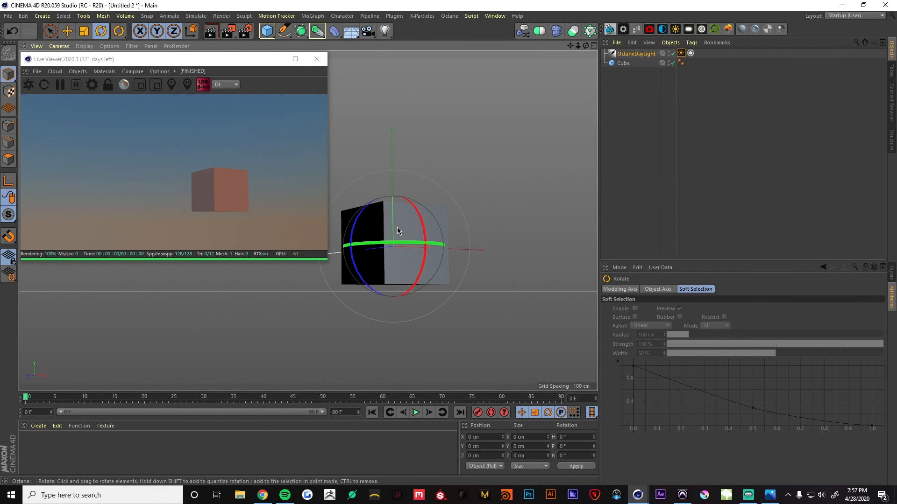
pyautogui.moveTo(398, 231); pyautogui.dragTo(312, 224)
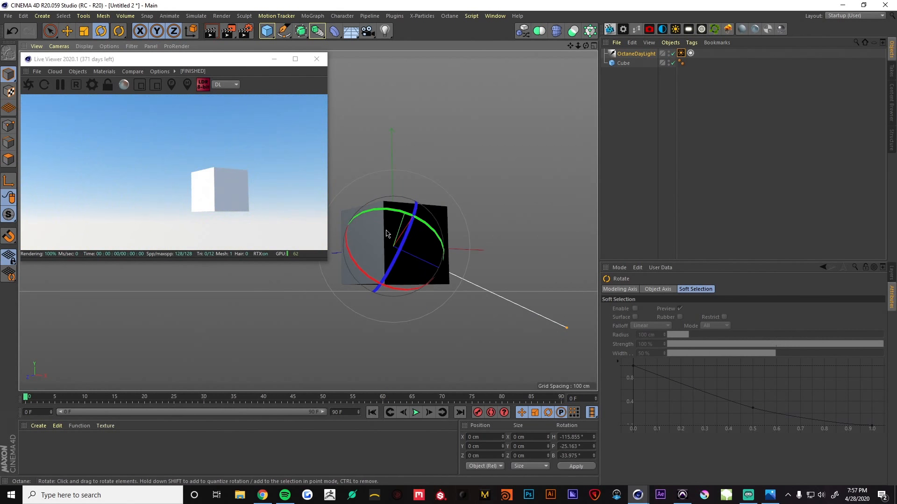
pyautogui.moveTo(387, 233); pyautogui.dragTo(423, 187)
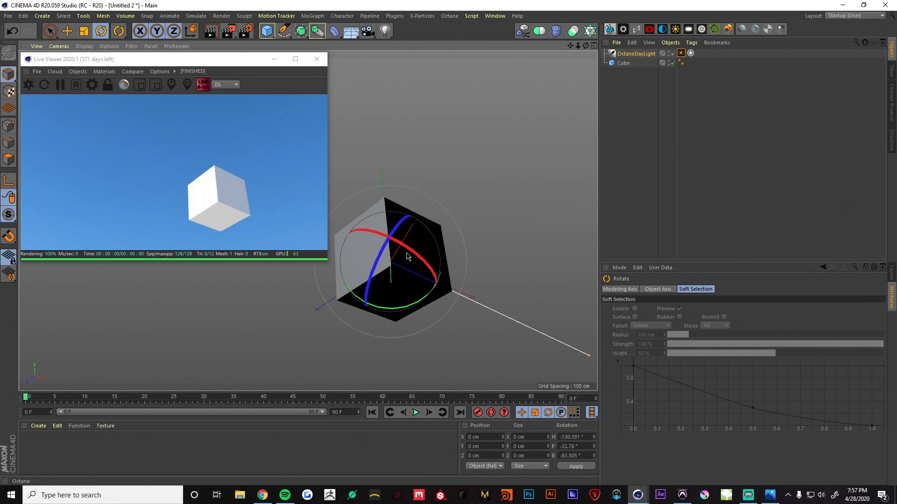
pyautogui.moveTo(406, 256); pyautogui.dragTo(366, 290)
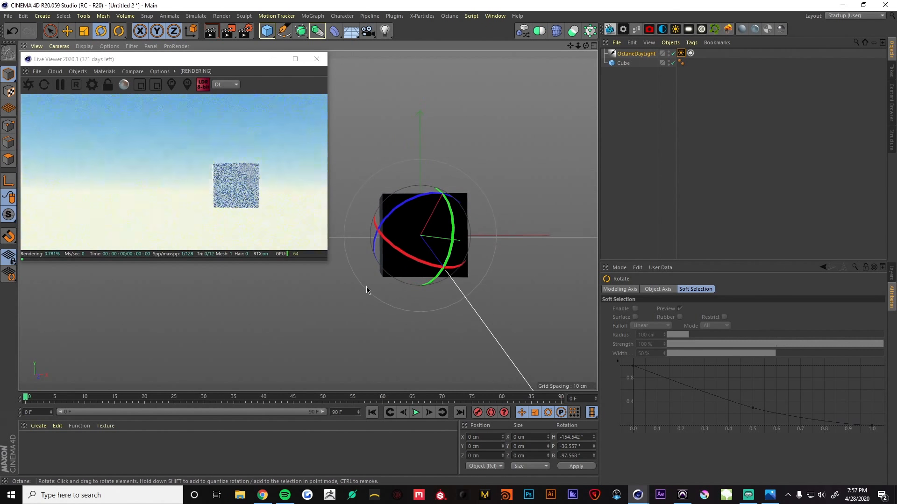
pyautogui.moveTo(424, 242); pyautogui.dragTo(262, 247)
# Try the Nishita, Preetham and Hosek Wilkie daylight models on the daylight tag.
pyautogui.click(681, 54)
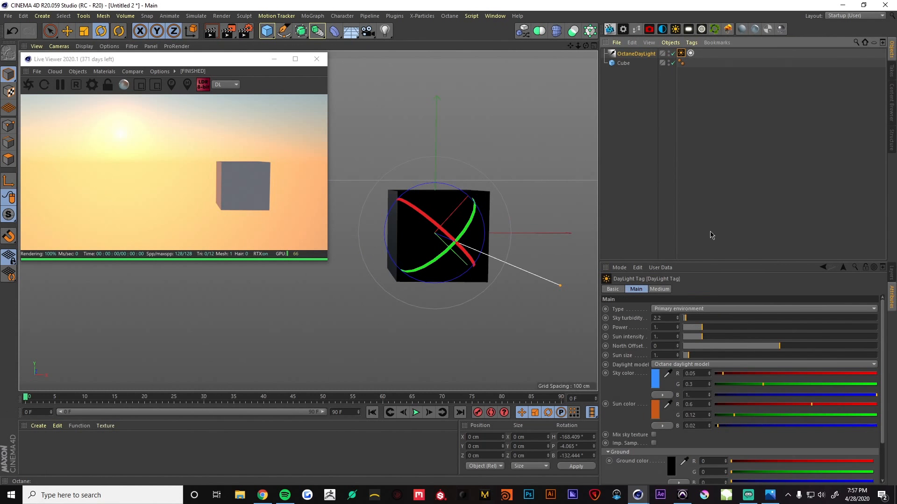
pyautogui.click(671, 364)
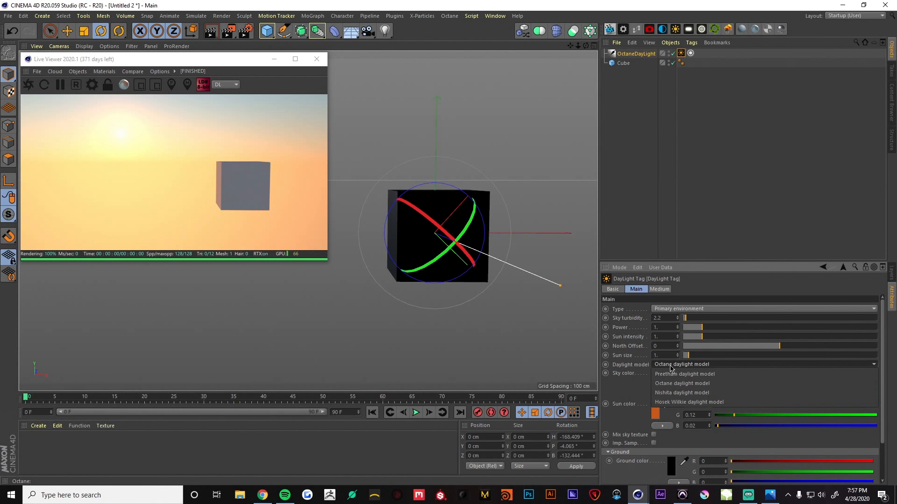
pyautogui.click(676, 393)
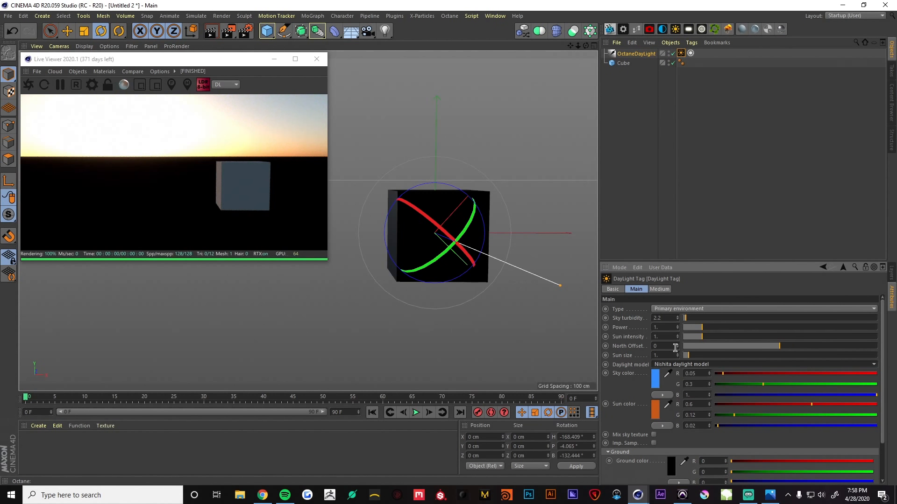
pyautogui.click(678, 365)
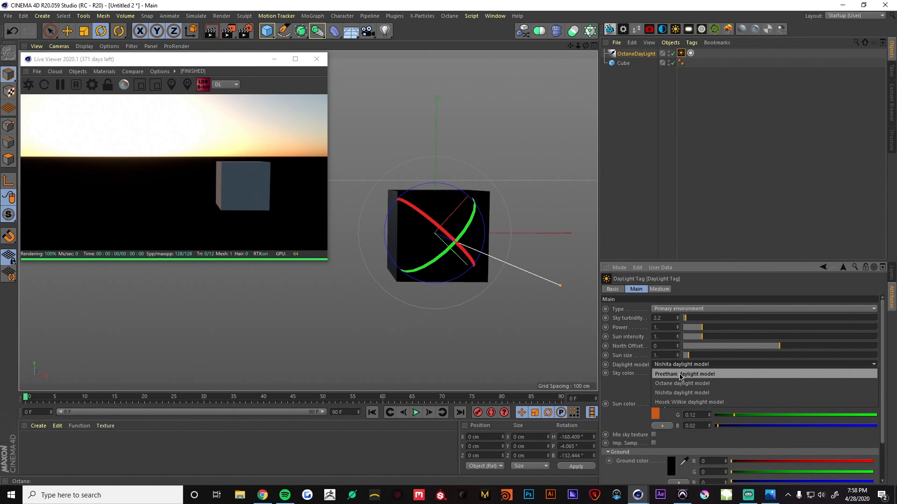
pyautogui.click(680, 375)
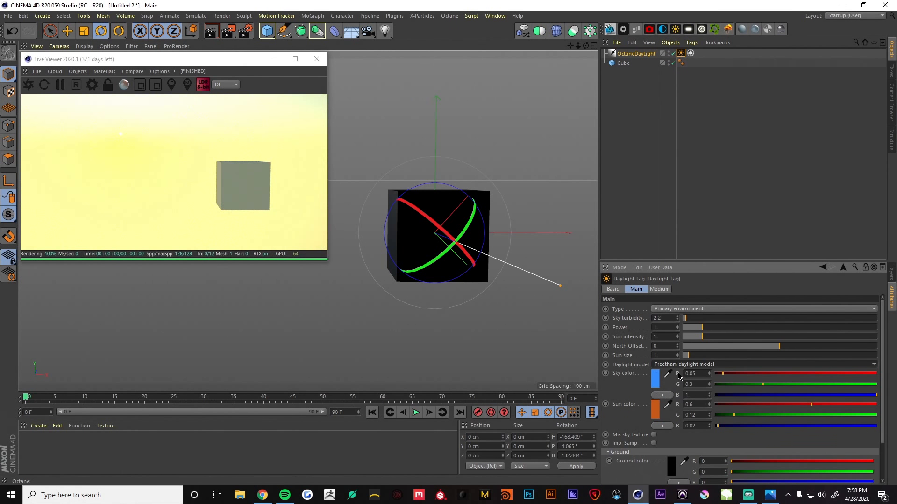
pyautogui.click(678, 365)
pyautogui.click(682, 384)
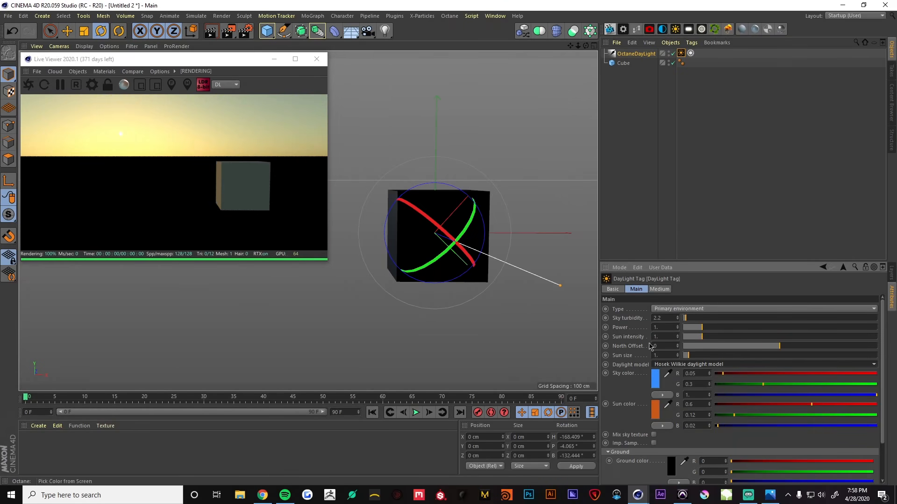
# Rotate the daylight slightly to about H -177°, P -5°, B -130° and set its daylight model to Octane daylight model.
pyautogui.moveTo(451, 205)
pyautogui.mouseDown()
pyautogui.moveTo(442, 215)
pyautogui.moveTo(472, 248)
pyautogui.moveTo(494, 160)
pyautogui.moveTo(500, 153)
pyautogui.moveTo(510, 160)
pyautogui.moveTo(469, 165)
pyautogui.moveTo(445, 213)
pyautogui.mouseUp()
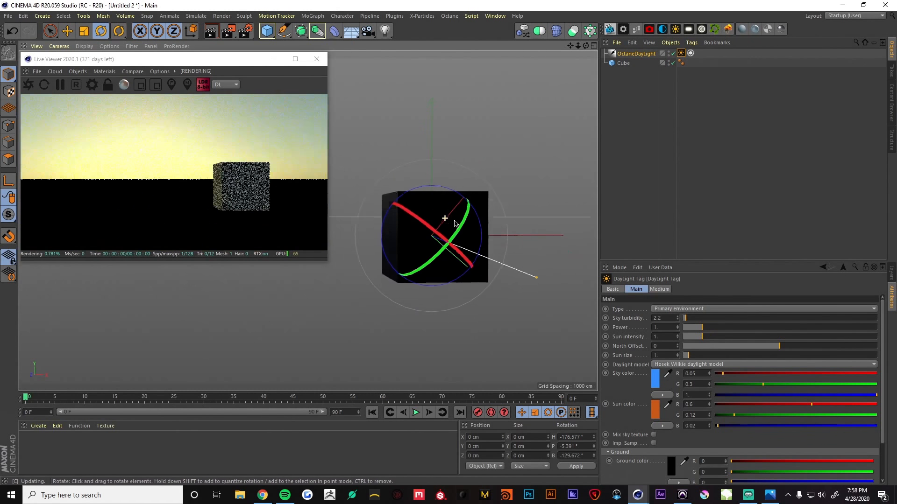
pyautogui.click(668, 364)
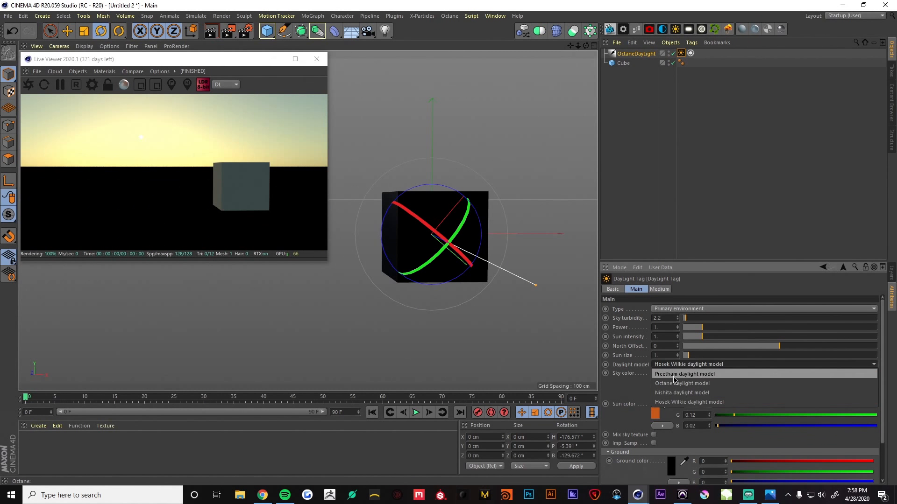
pyautogui.click(673, 379)
# Set the Live Viewer's render kernel to PT.
pyautogui.keyDown('alt'); pyautogui.moveTo(439, 219); pyautogui.dragTo(456, 210); pyautogui.keyUp('alt')
pyautogui.click(229, 84)
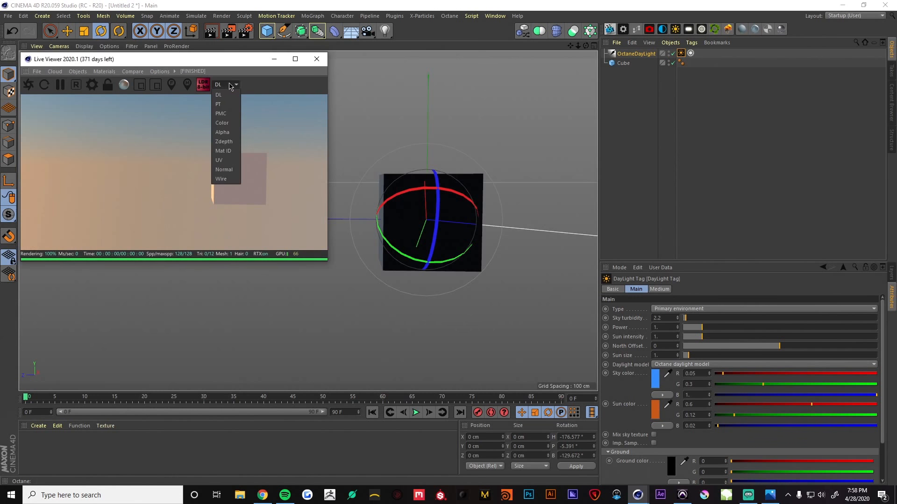
pyautogui.click(229, 103)
# Add a plane to the scene and scale it uniformly to about 1172 cm square.
pyautogui.keyDown('alt'); pyautogui.moveTo(473, 245); pyautogui.dragTo(411, 250); pyautogui.keyUp('alt')
pyautogui.moveTo(267, 31); pyautogui.dragTo(354, 61)
pyautogui.press('t')
pyautogui.moveTo(448, 207); pyautogui.dragTo(536, 208)
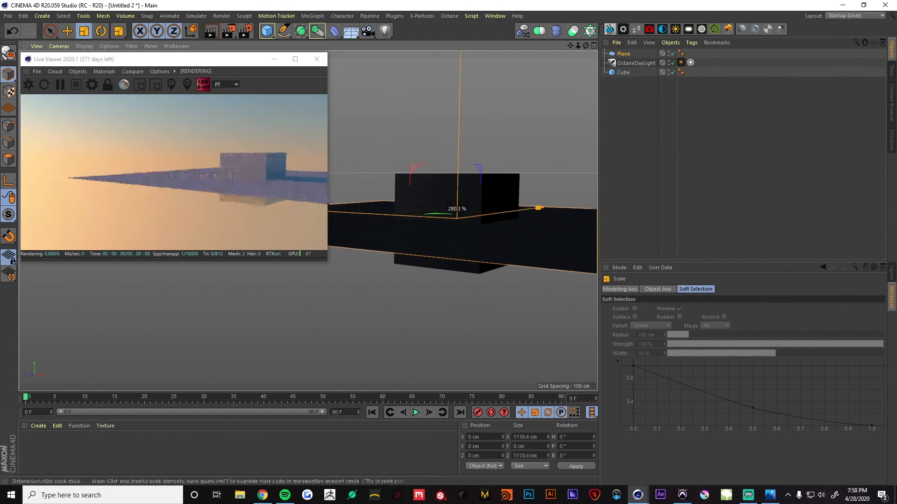
# Lower the plane beneath the cube to about Y -140 cm.
pyautogui.press('e')
pyautogui.moveTo(460, 148); pyautogui.dragTo(459, 208)
pyautogui.keyDown('alt'); pyautogui.moveTo(436, 173); pyautogui.dragTo(440, 196); pyautogui.keyUp('alt')
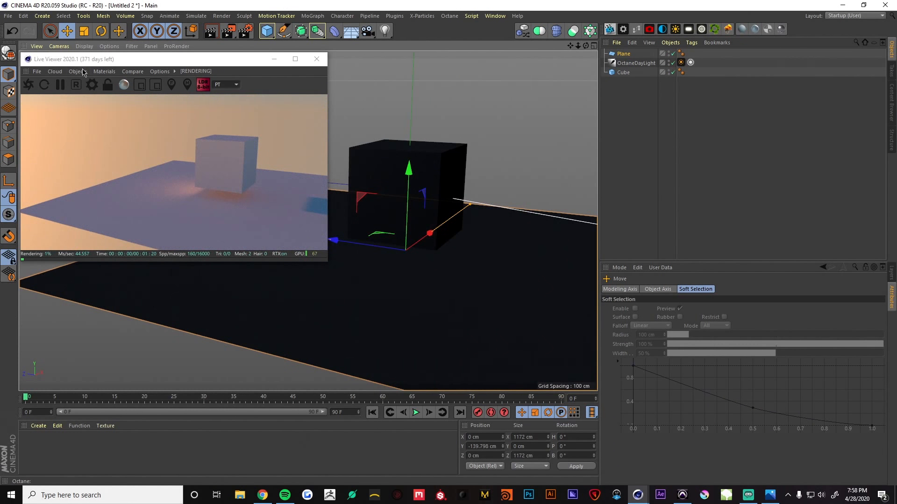
# Open the Octane Node Editor and create a new Octane material in it.
pyautogui.click(106, 71)
pyautogui.click(117, 91)
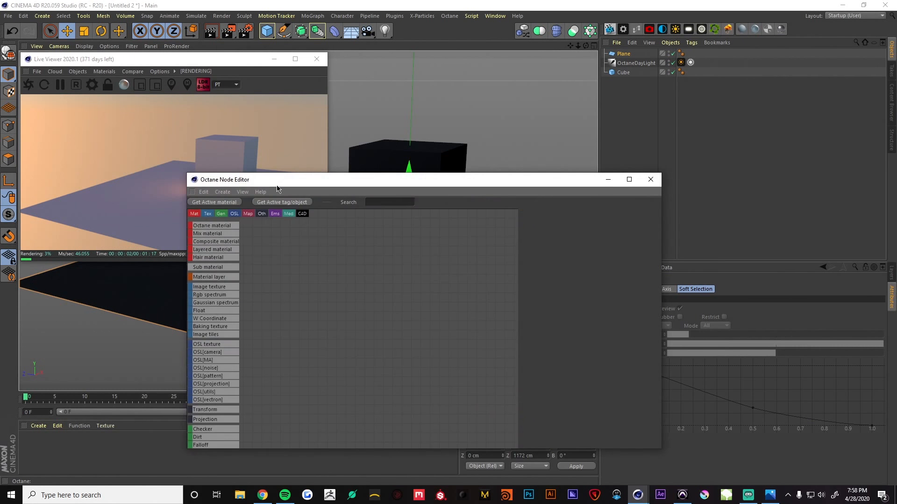
pyautogui.moveTo(279, 182); pyautogui.dragTo(452, 136)
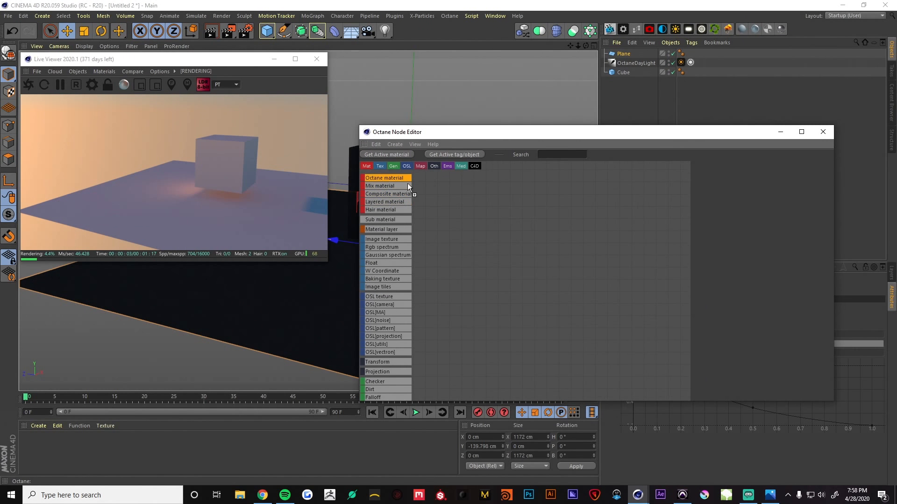
pyautogui.moveTo(407, 183); pyautogui.dragTo(541, 225)
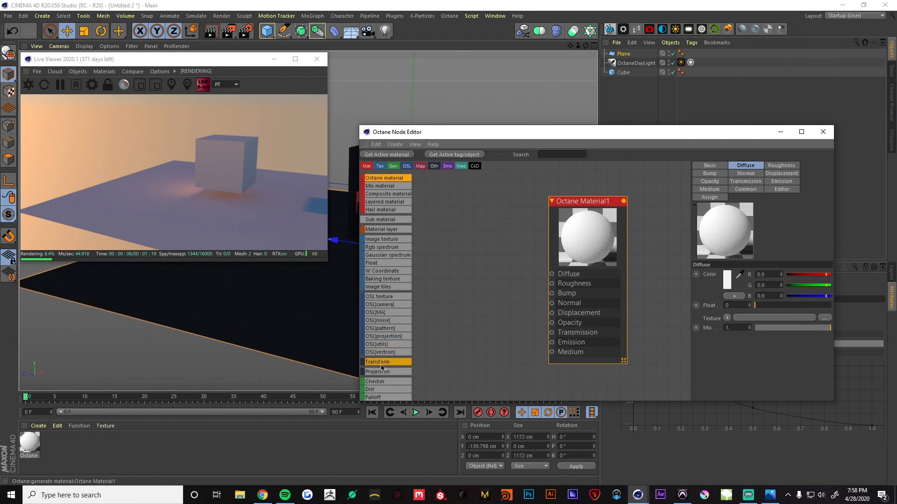
# Connect a new Cinema 4D Noise node to the material's Diffuse channel and apply the material to the cube.
pyautogui.scroll(-10, 381, 368)
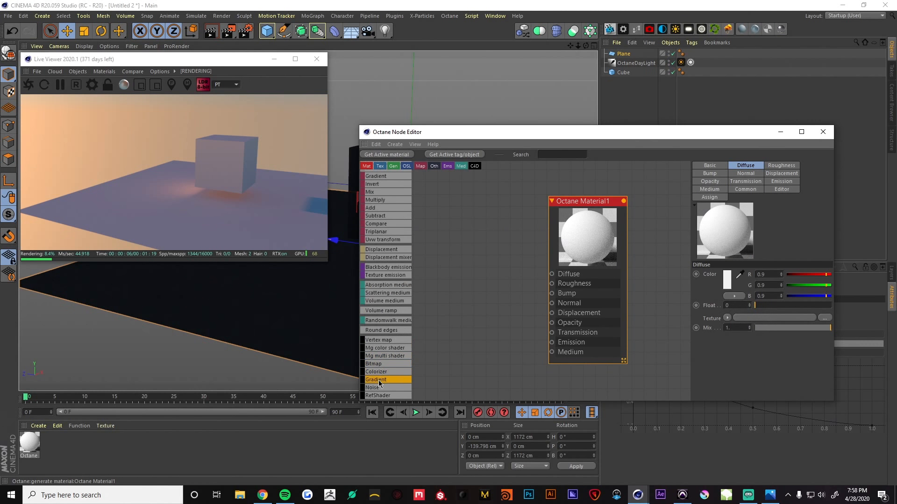
pyautogui.moveTo(445, 295); pyautogui.dragTo(456, 280)
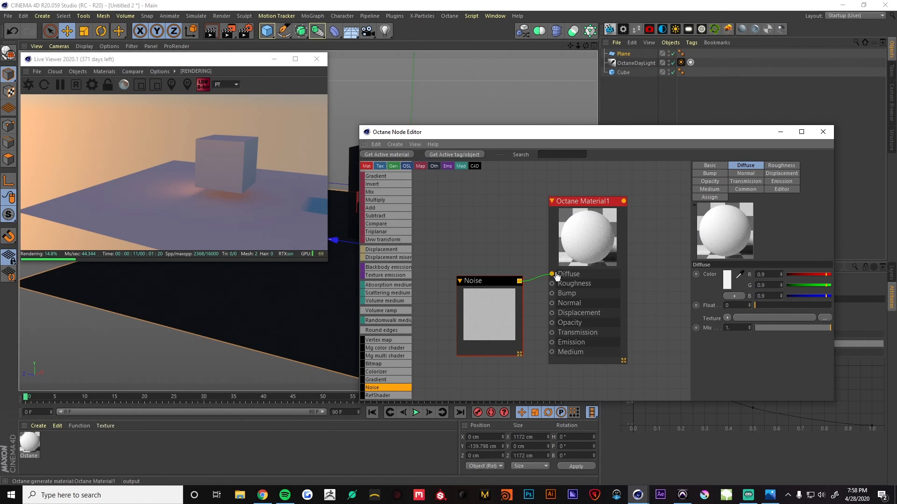
pyautogui.moveTo(557, 277); pyautogui.dragTo(553, 275)
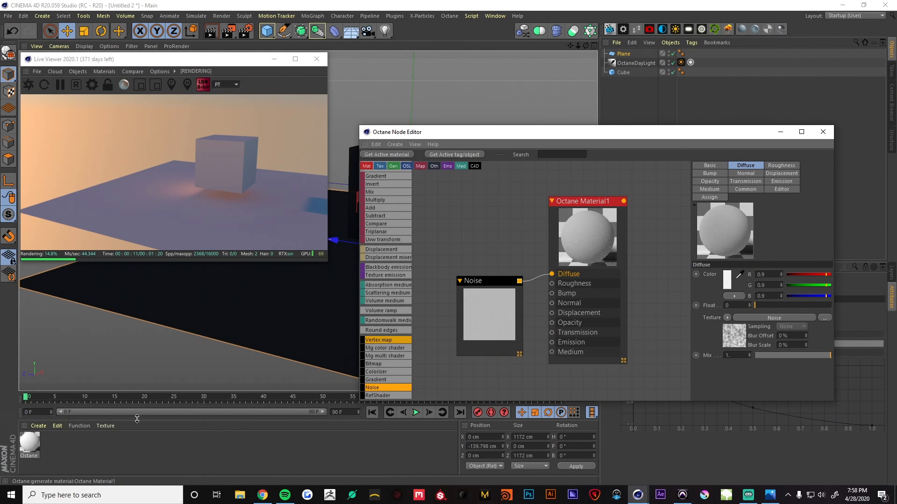
pyautogui.moveTo(38, 450); pyautogui.dragTo(226, 160)
# Set the Noise shader's contrast to 18 % and its noise type to Fire.
pyautogui.moveTo(488, 320); pyautogui.dragTo(477, 313)
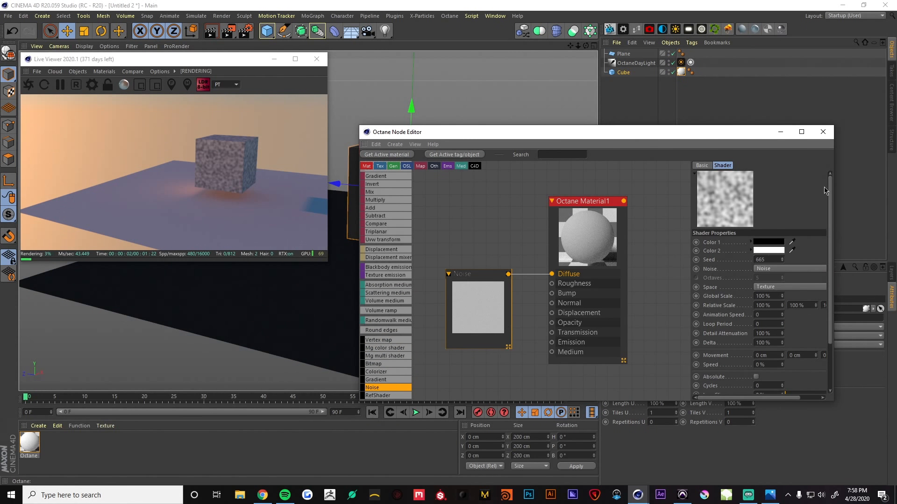
pyautogui.scroll(-3, 826, 191)
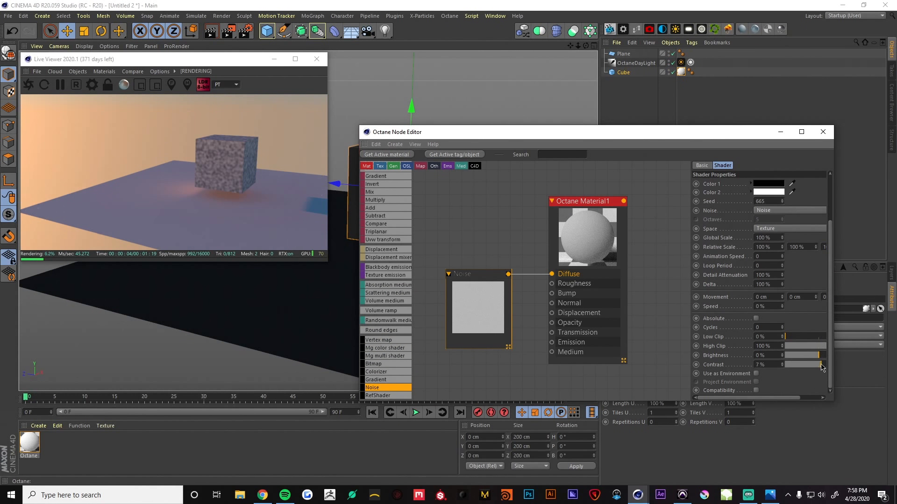
pyautogui.click(770, 210)
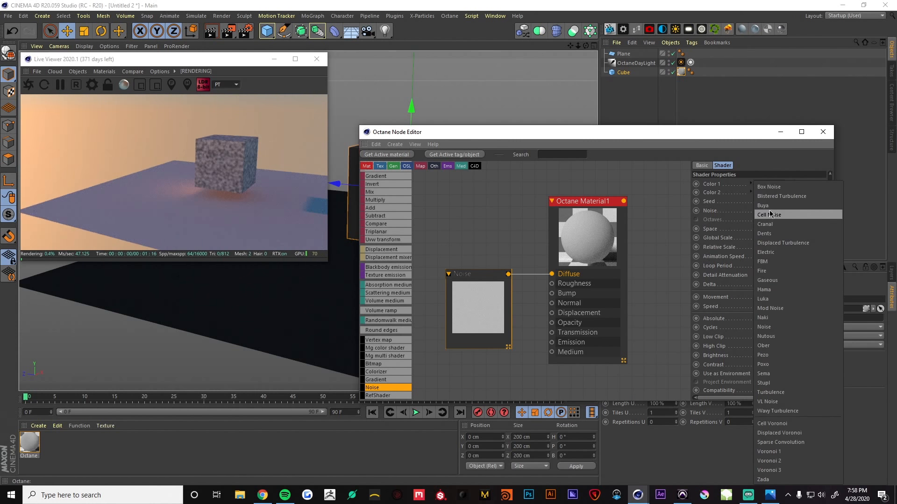
pyautogui.click(770, 272)
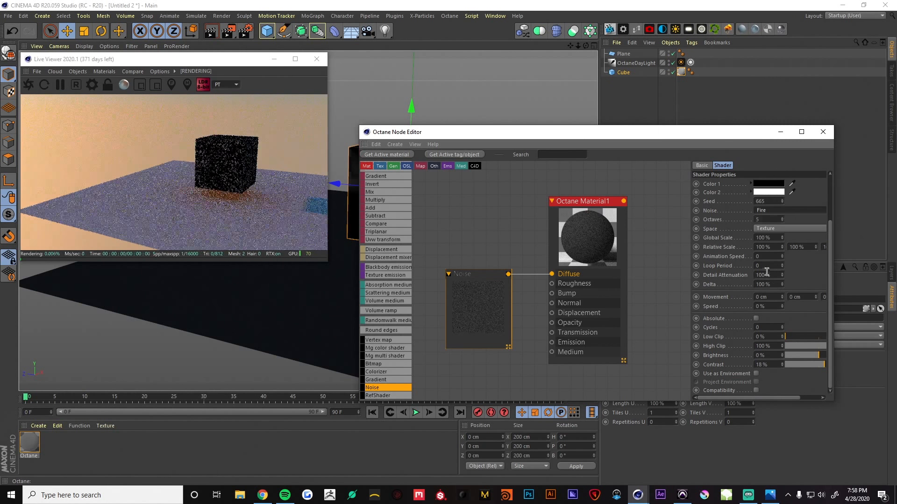
# Change the shader's noise type to Naki and set its Global Scale to 900 %.
pyautogui.click(765, 211)
pyautogui.click(770, 316)
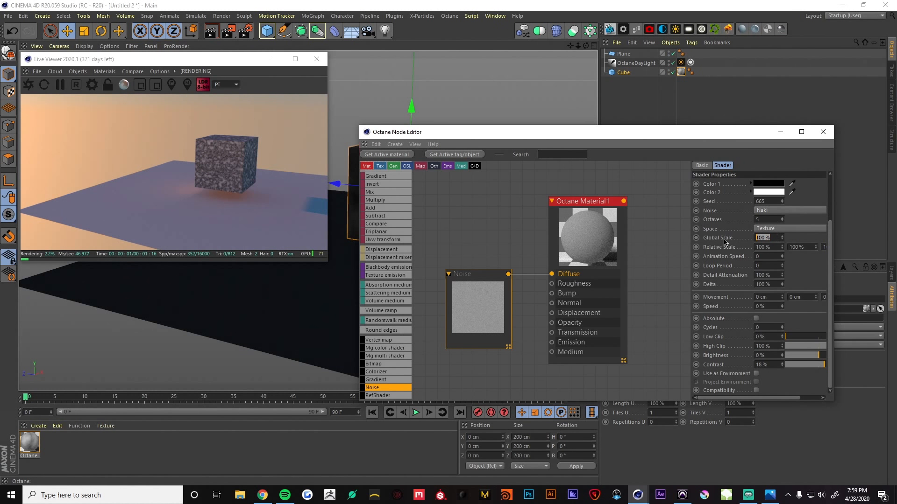
pyautogui.write('900')
pyautogui.press('Return')
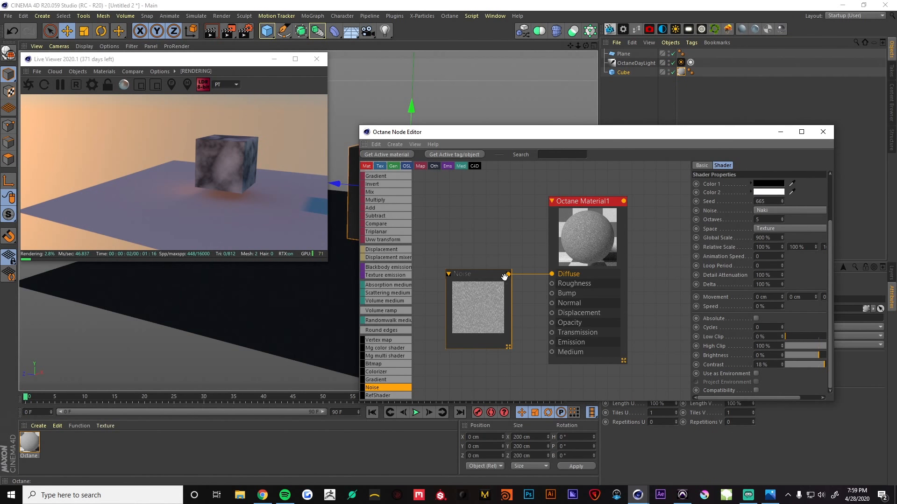
# Connect the Noise node to the material's Bump channel as well and apply the material to the plane.
pyautogui.moveTo(491, 276); pyautogui.dragTo(471, 266)
pyautogui.moveTo(551, 294); pyautogui.dragTo(551, 293)
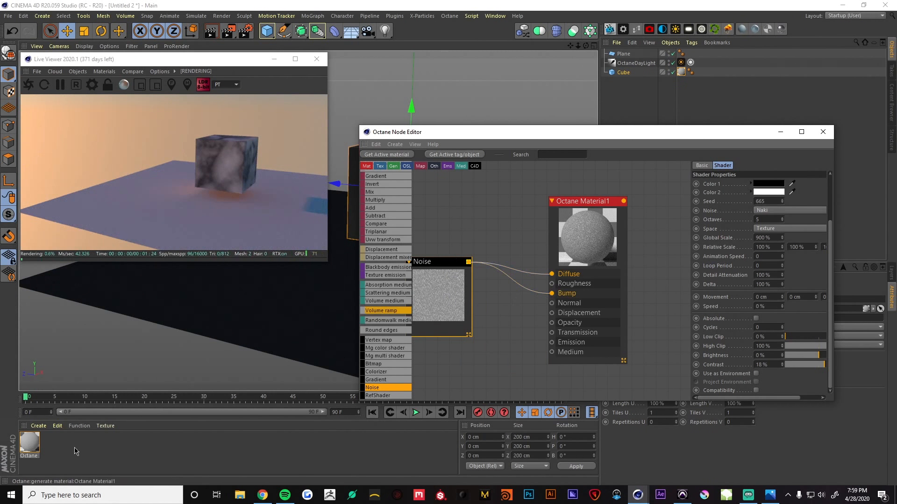
pyautogui.moveTo(255, 307); pyautogui.dragTo(256, 310)
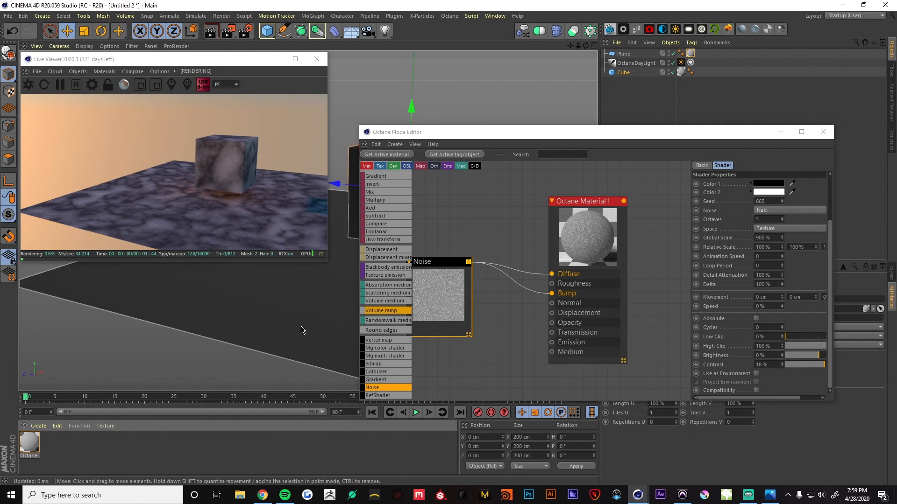
# Change the Octane material's type from Diffuse to Glossy.
pyautogui.keyDown('alt'); pyautogui.moveTo(304, 295); pyautogui.dragTo(140, 315); pyautogui.keyUp('alt')
pyautogui.keyDown('alt'); pyautogui.moveTo(252, 323); pyautogui.dragTo(202, 326); pyautogui.keyUp('alt')
pyautogui.click(580, 249)
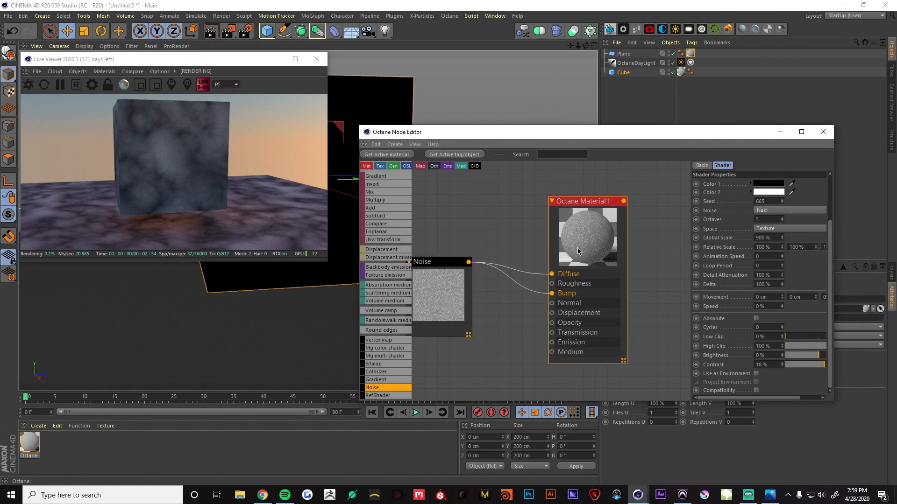
pyautogui.click(712, 166)
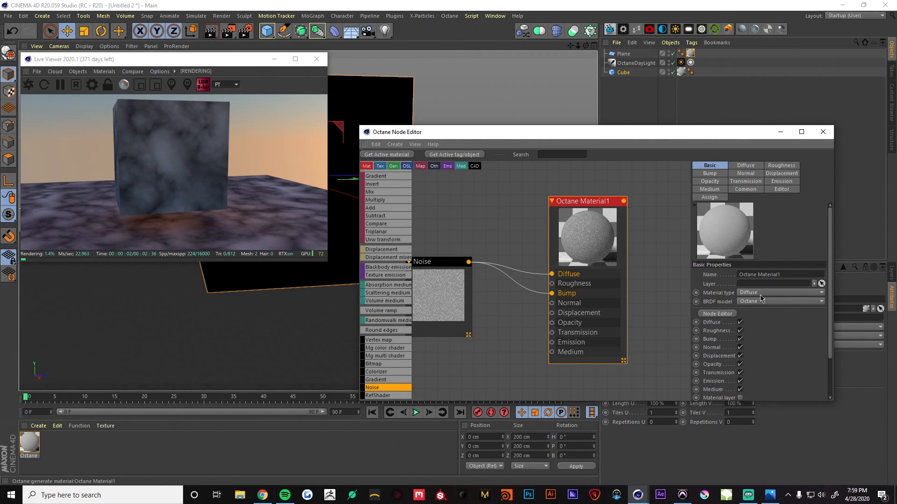
pyautogui.scroll(-1, 760, 295)
pyautogui.keyDown('alt'); pyautogui.moveTo(288, 322); pyautogui.dragTo(300, 302); pyautogui.keyUp('alt')
pyautogui.scroll(-4, 265, 327)
pyautogui.scroll(-5, 300, 302)
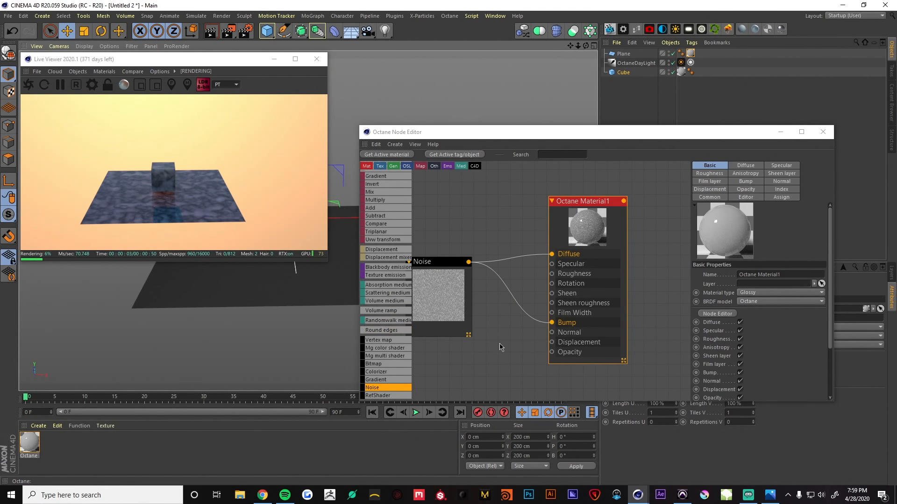
# Enable the Round edges channel in the basic properties of the glossy Octane material.
pyautogui.scroll(-3, 782, 360)
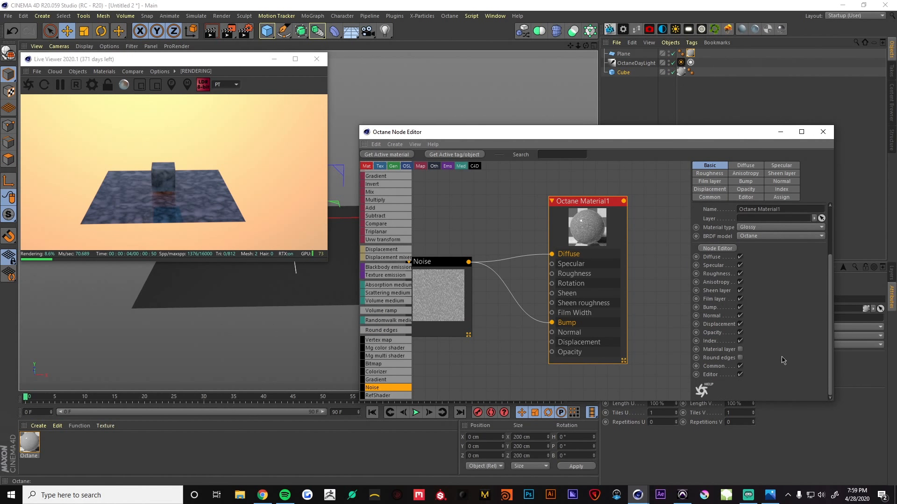
pyautogui.click(740, 358)
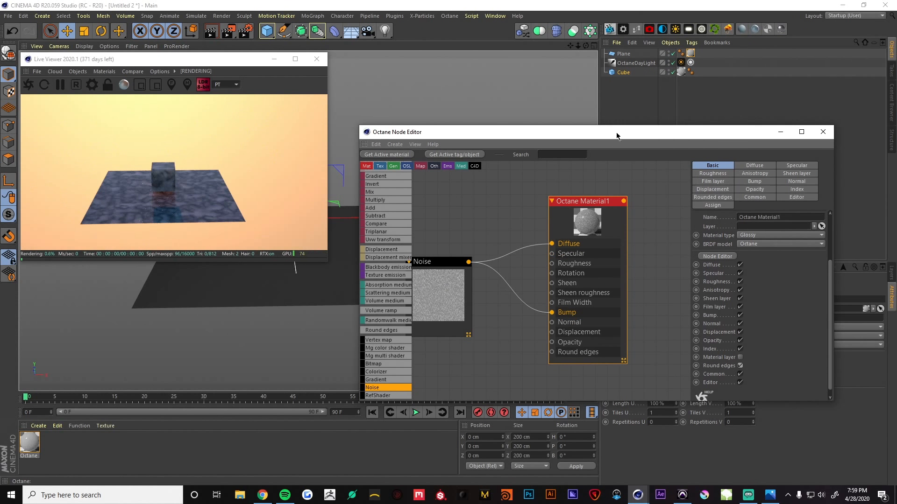
pyautogui.moveTo(616, 134); pyautogui.dragTo(707, 118)
pyautogui.scroll(-2, 613, 267)
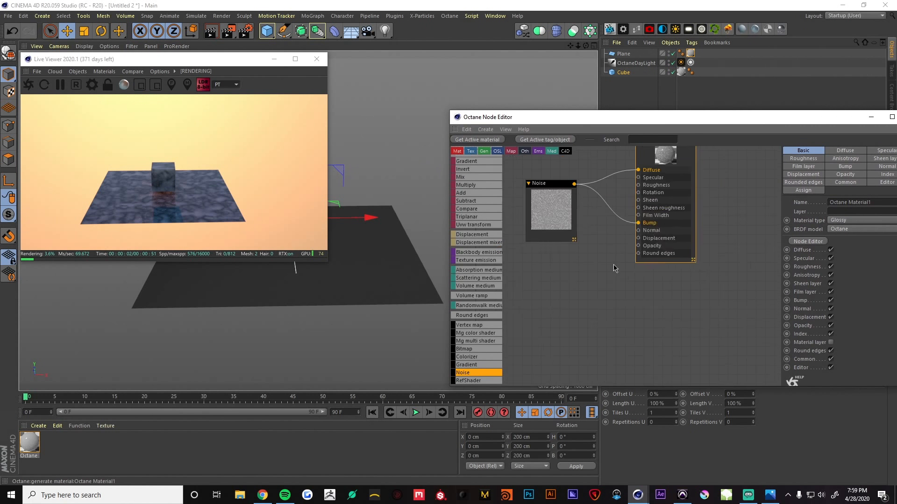
pyautogui.moveTo(658, 233); pyautogui.dragTo(662, 234)
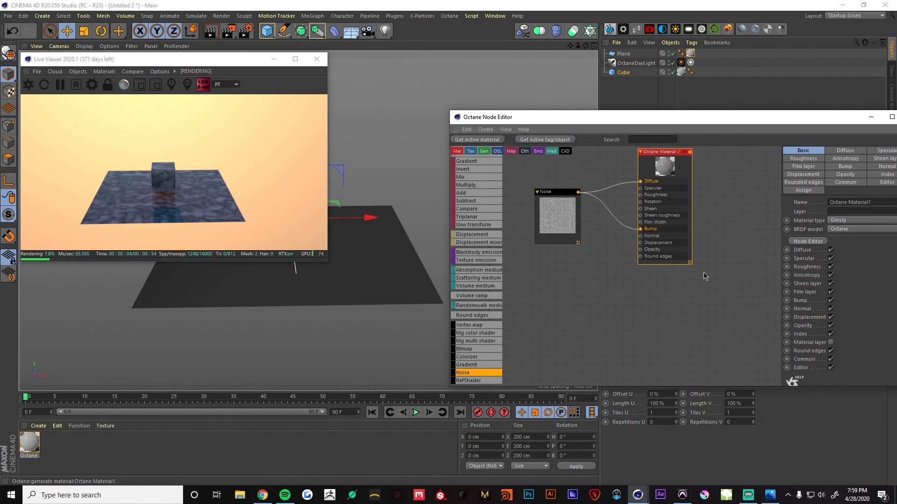
pyautogui.moveTo(829, 121); pyautogui.dragTo(770, 120)
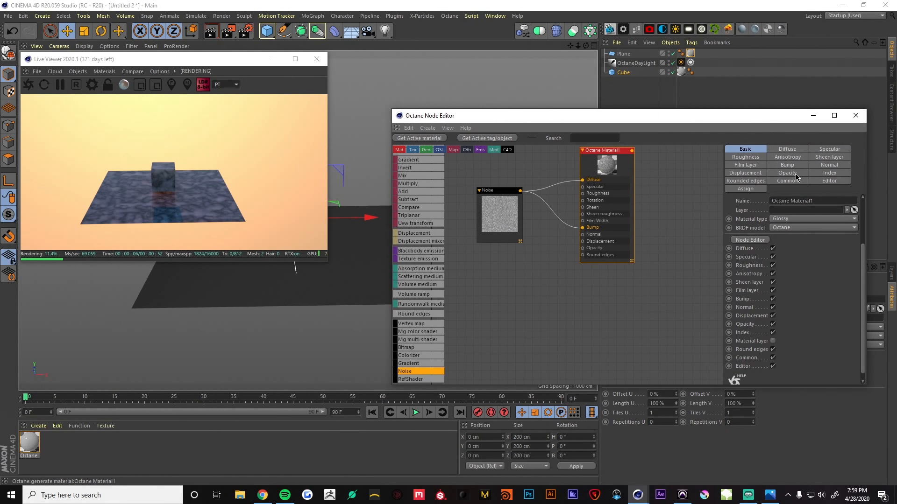
# Add a RoundEdges node to the material's Round edges channel and place it below the Noise node.
pyautogui.click(760, 182)
pyautogui.click(771, 270)
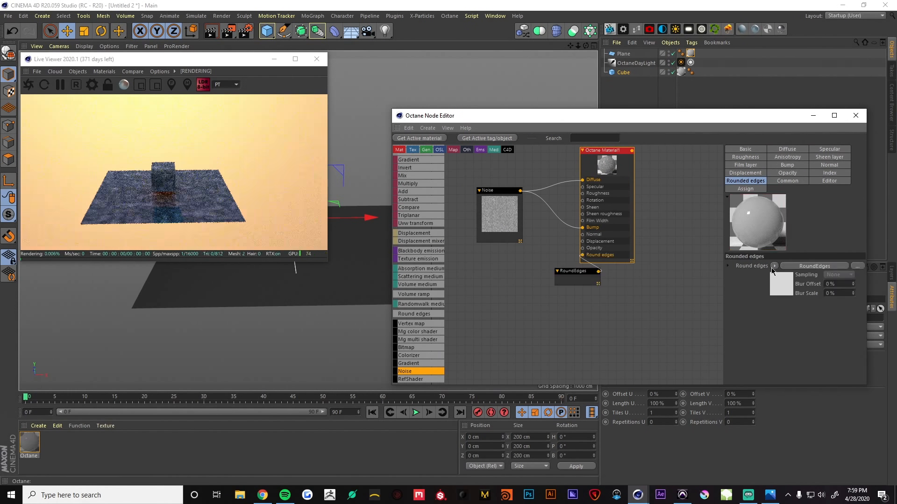
pyautogui.moveTo(570, 275); pyautogui.dragTo(507, 280)
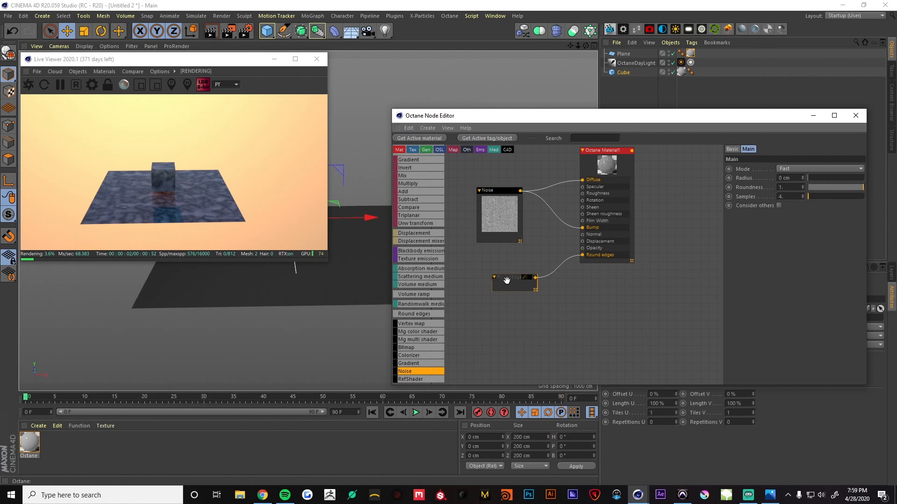
# Set the RoundEdges node's radius to about 4.2 cm and its mode to Accurate.
pyautogui.moveTo(252, 66); pyautogui.dragTo(149, 94)
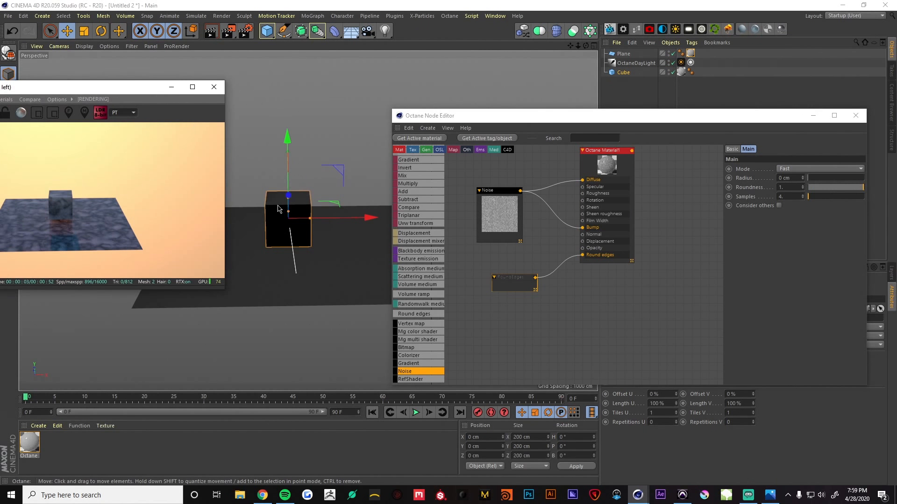
pyautogui.scroll(5, 368, 194)
pyautogui.keyDown('alt'); pyautogui.moveTo(310, 219); pyautogui.dragTo(406, 214); pyautogui.keyUp('alt')
pyautogui.keyDown('alt'); pyautogui.moveTo(340, 236); pyautogui.dragTo(457, 264); pyautogui.keyUp('alt')
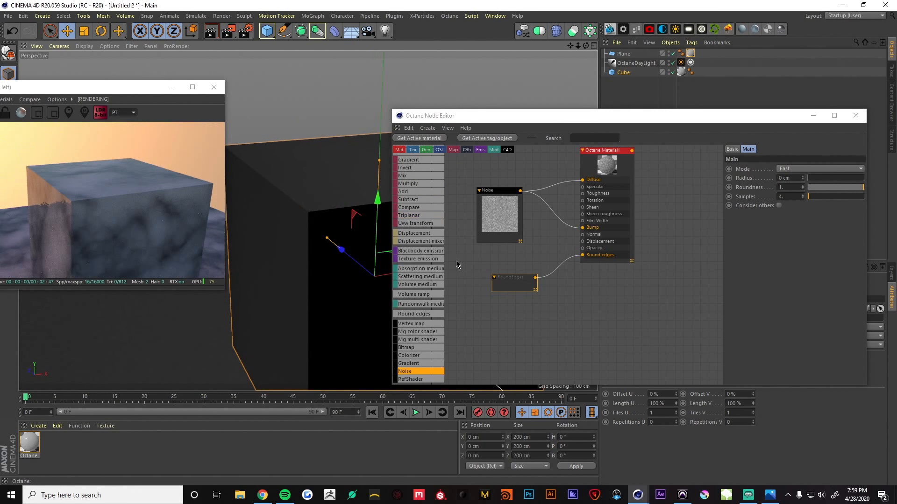
pyautogui.moveTo(809, 181)
pyautogui.mouseDown()
pyautogui.moveTo(837, 182)
pyautogui.moveTo(826, 181)
pyautogui.mouseUp()
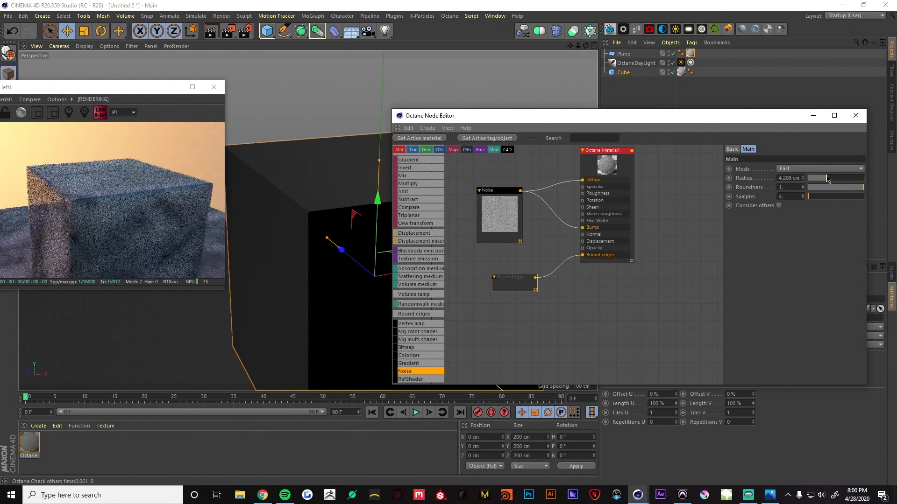
pyautogui.click(804, 169)
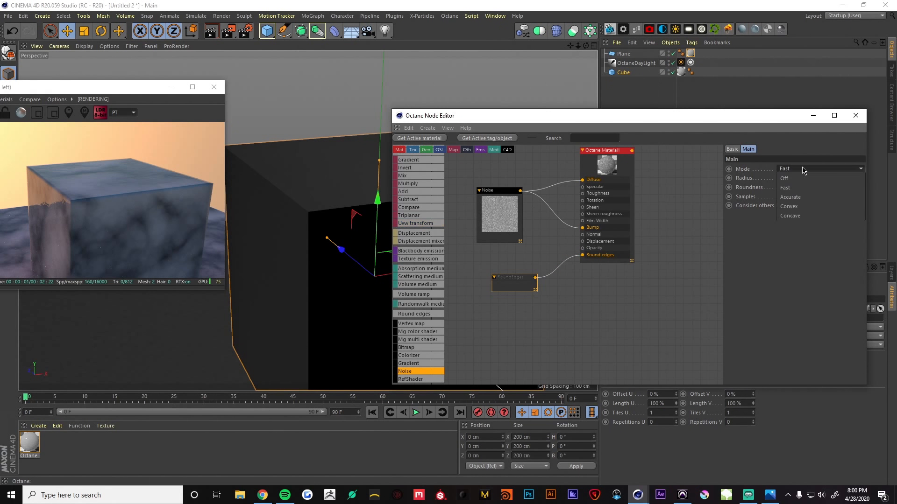
pyautogui.click(797, 196)
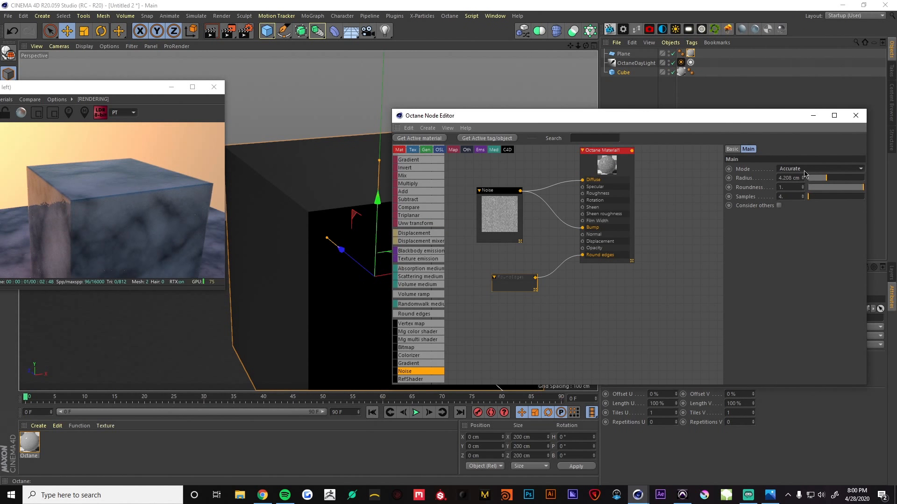
# Set the RoundEdges samples to 5, try a 100 cm radius, and reduce the radius to about 3 cm.
pyautogui.moveTo(809, 200); pyautogui.dragTo(813, 202)
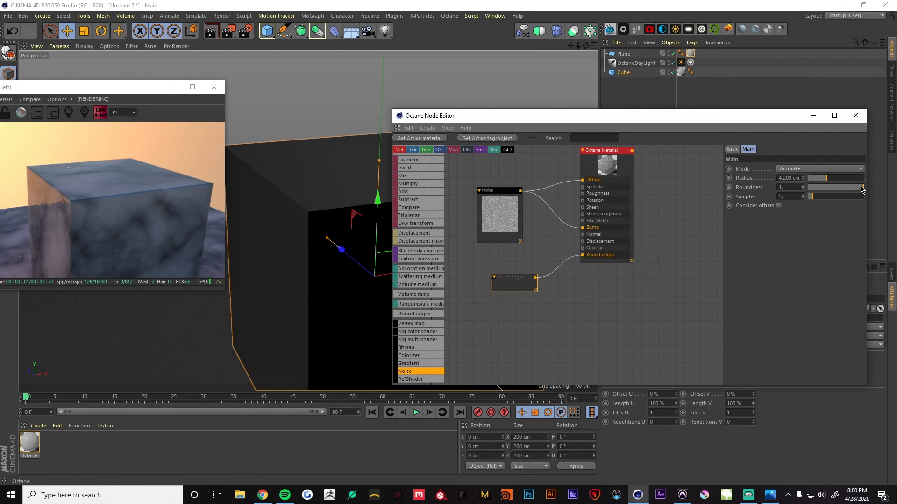
pyautogui.moveTo(826, 178); pyautogui.dragTo(877, 184)
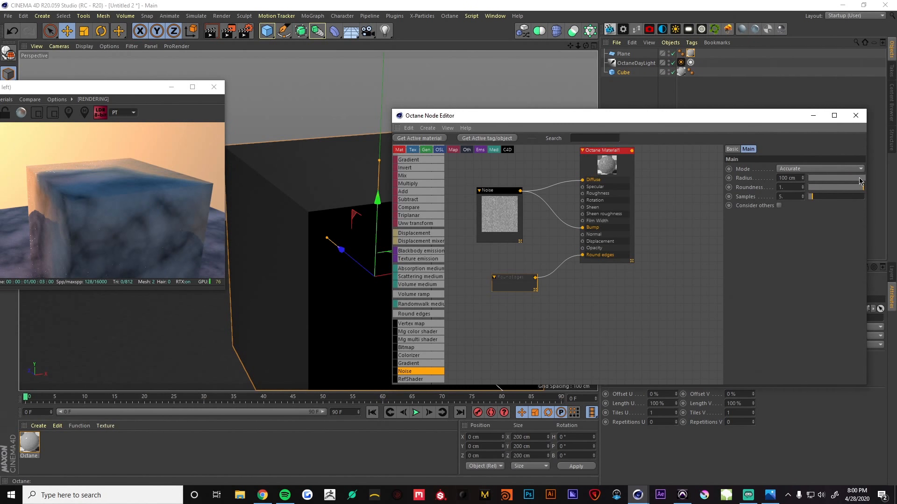
pyautogui.moveTo(861, 181); pyautogui.dragTo(821, 180)
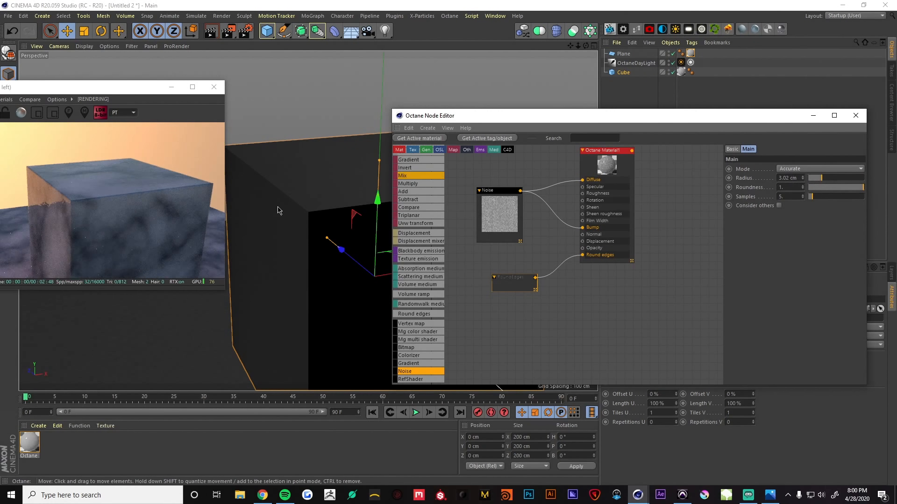
pyautogui.keyDown('alt'); pyautogui.moveTo(276, 193); pyautogui.dragTo(376, 172, button='right'); pyautogui.keyUp('alt')
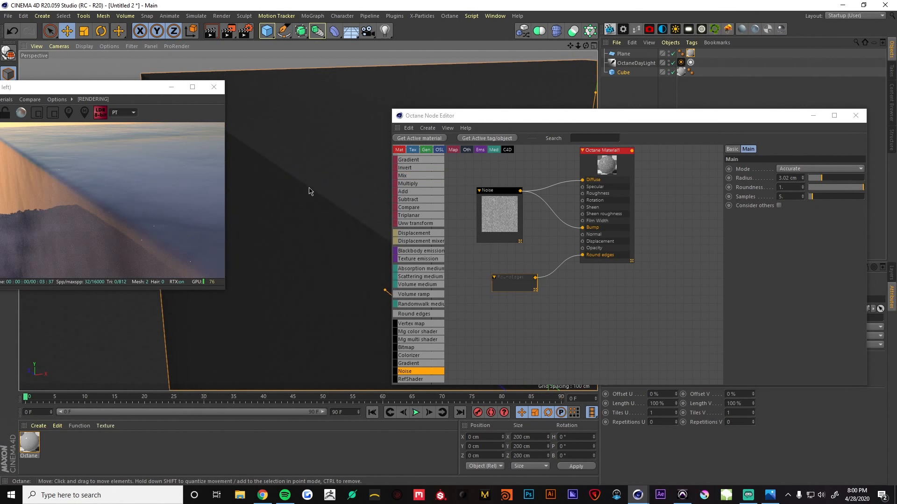
pyautogui.keyDown('alt'); pyautogui.moveTo(300, 198); pyautogui.dragTo(287, 189, button='right'); pyautogui.keyUp('alt')
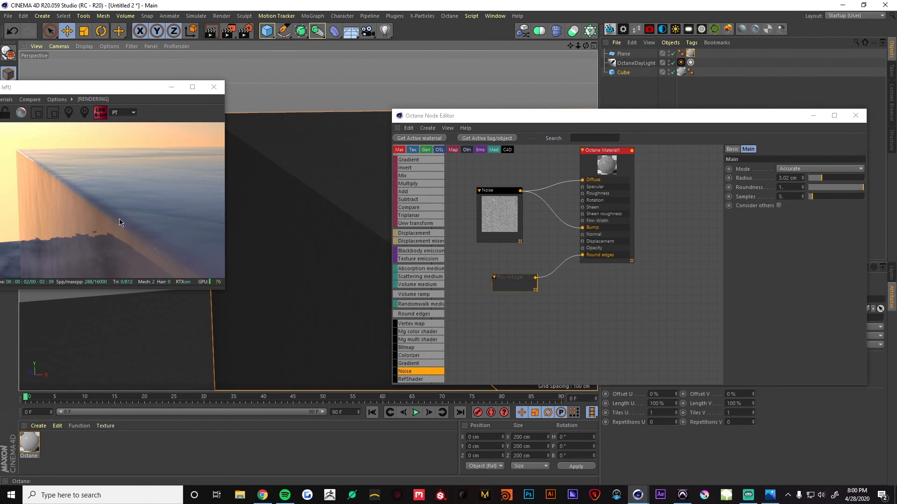
pyautogui.keyDown('alt'); pyautogui.moveTo(310, 172); pyautogui.dragTo(283, 208, button='right'); pyautogui.keyUp('alt')
pyautogui.keyDown('alt'); pyautogui.moveTo(305, 180); pyautogui.dragTo(327, 219); pyautogui.keyUp('alt')
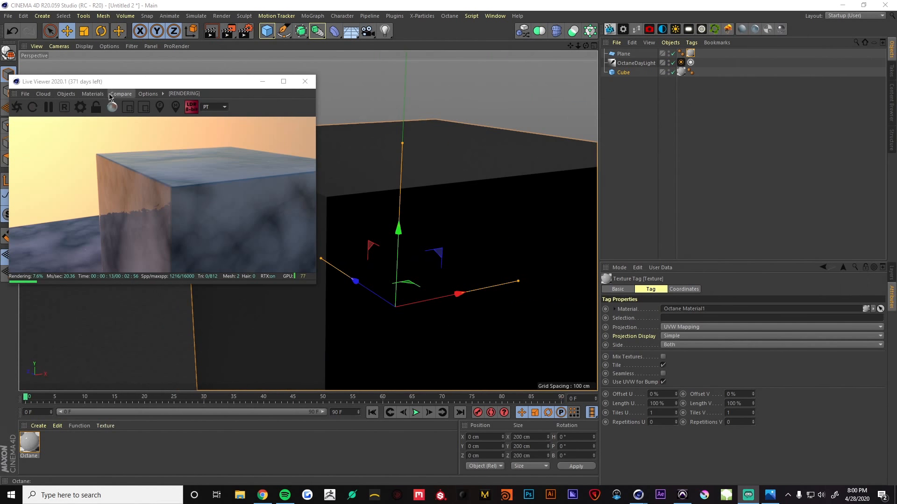
pyautogui.click(80, 107)
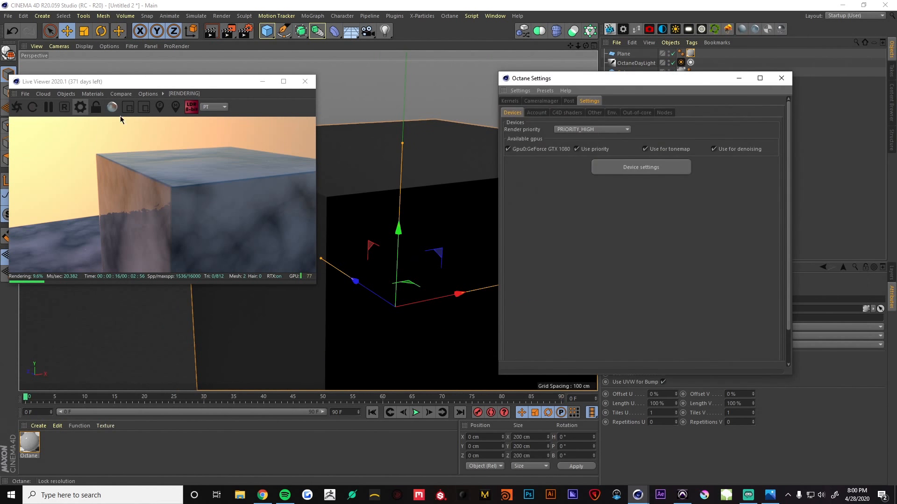
pyautogui.click(617, 169)
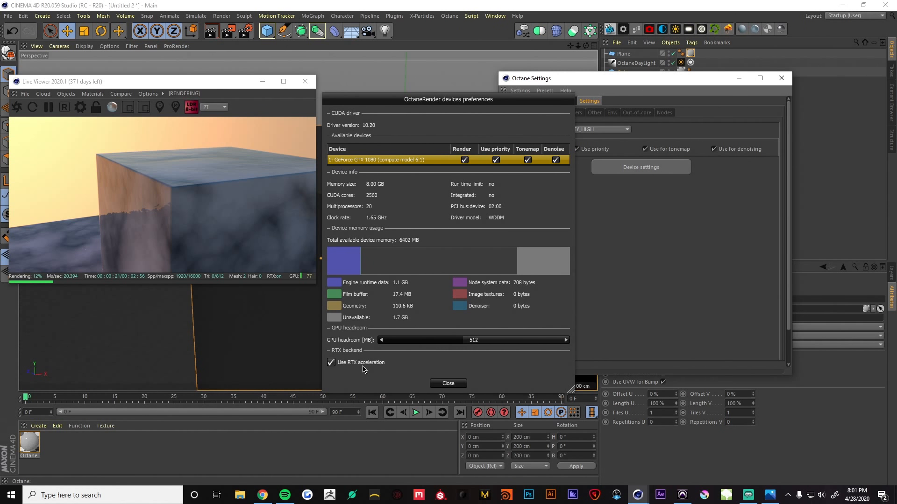
pyautogui.click(447, 384)
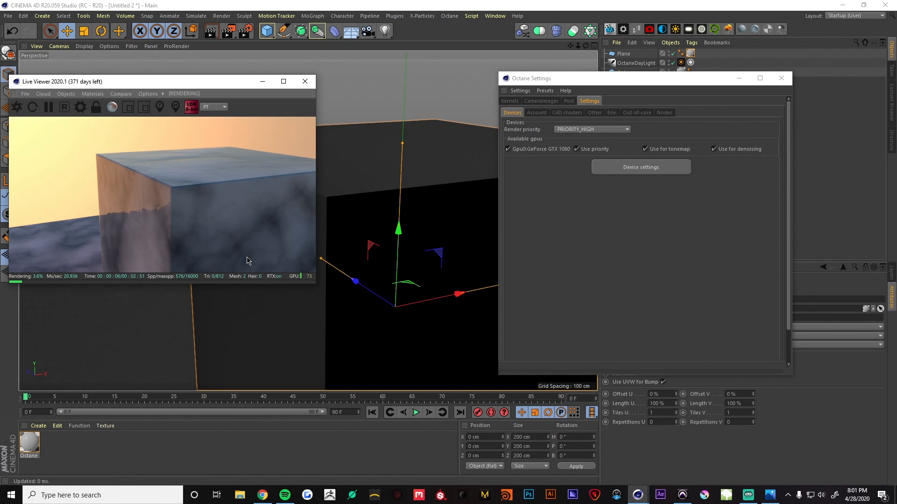
# Open the LiveDB and browse the OTOY procedural texture categories Effects, Misc, Noise and Patterns.
pyautogui.click(92, 94)
pyautogui.click(100, 104)
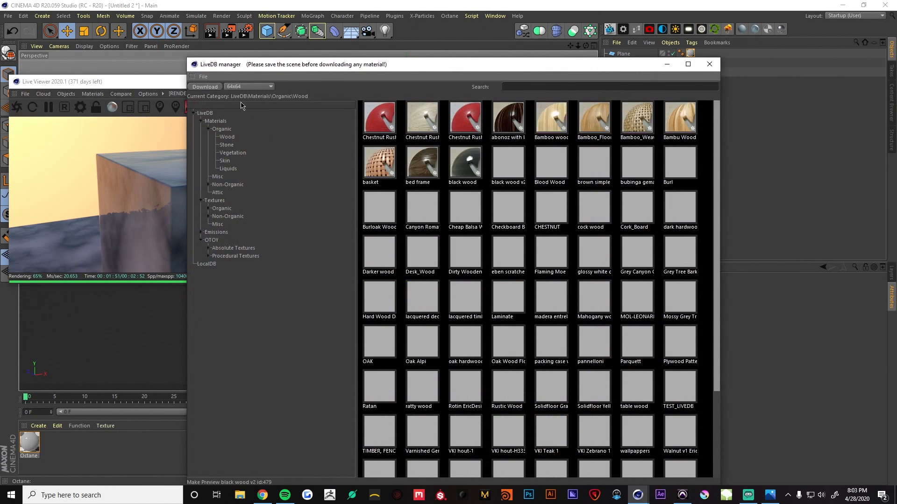
pyautogui.moveTo(448, 65); pyautogui.dragTo(603, 22)
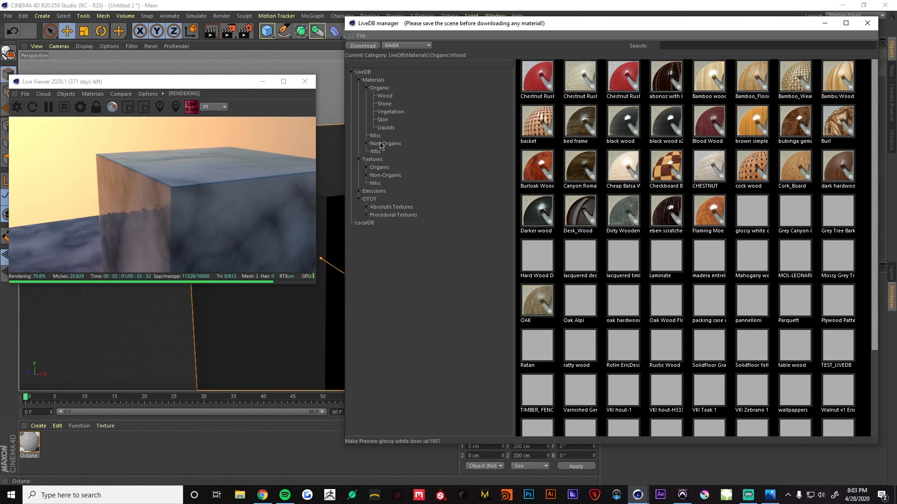
pyautogui.click(367, 216)
pyautogui.click(385, 223)
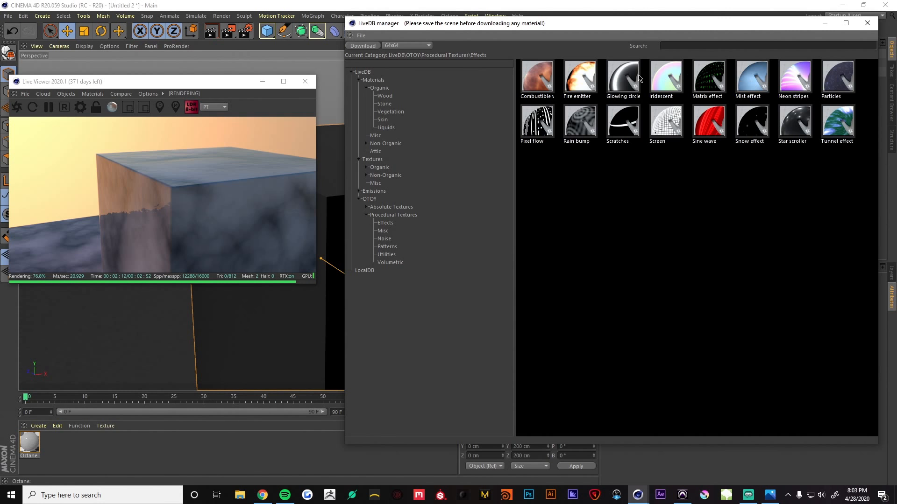
pyautogui.click(383, 230)
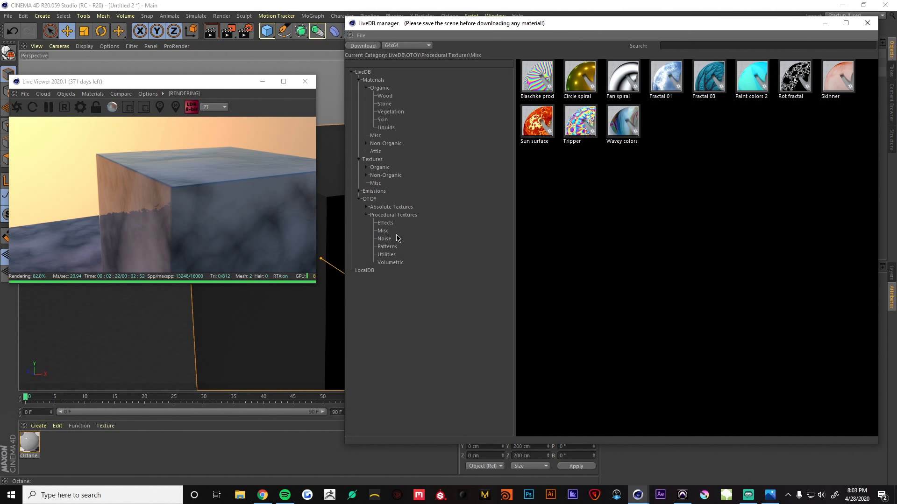
pyautogui.click(385, 241)
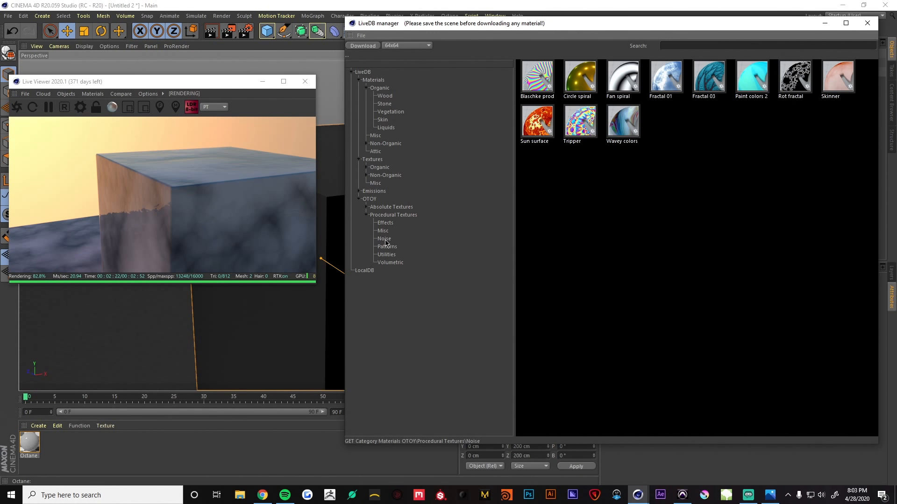
pyautogui.click(389, 247)
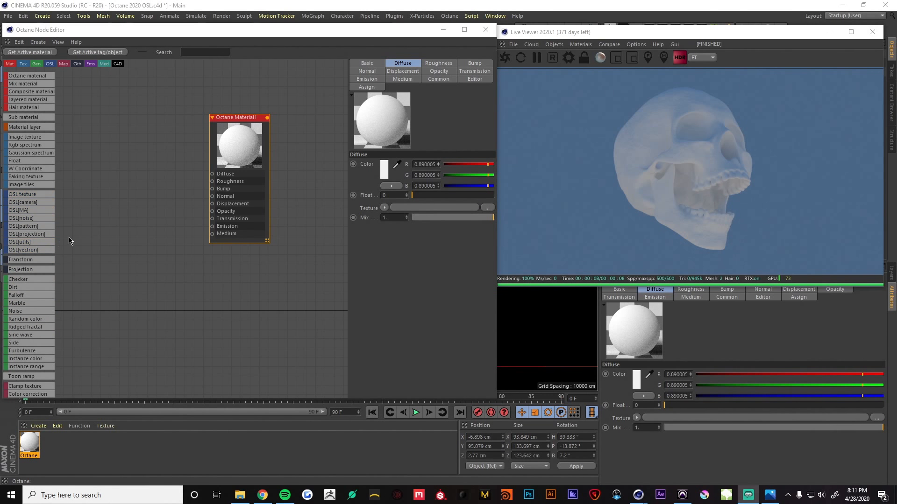
# Add the paintColors.osl pattern as an OSL texture node and connect it to the skull material's Diffuse channel.
pyautogui.click(42, 224)
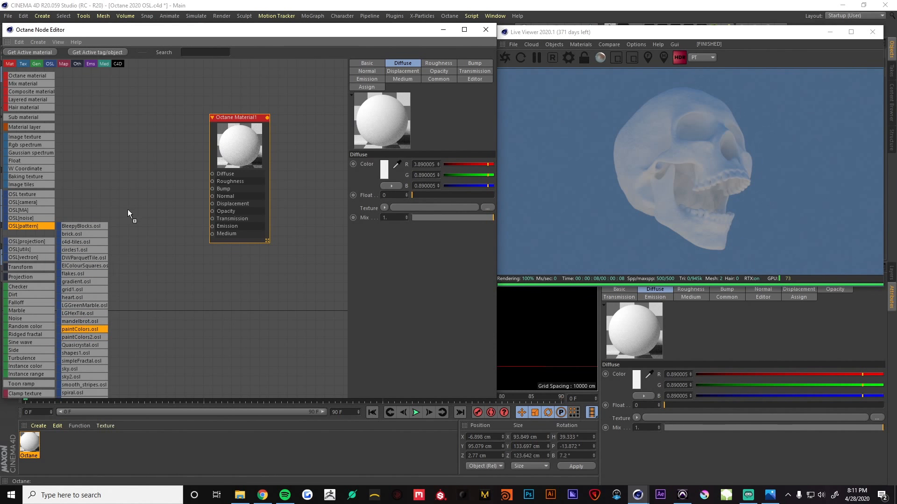
pyautogui.moveTo(126, 161); pyautogui.dragTo(213, 175)
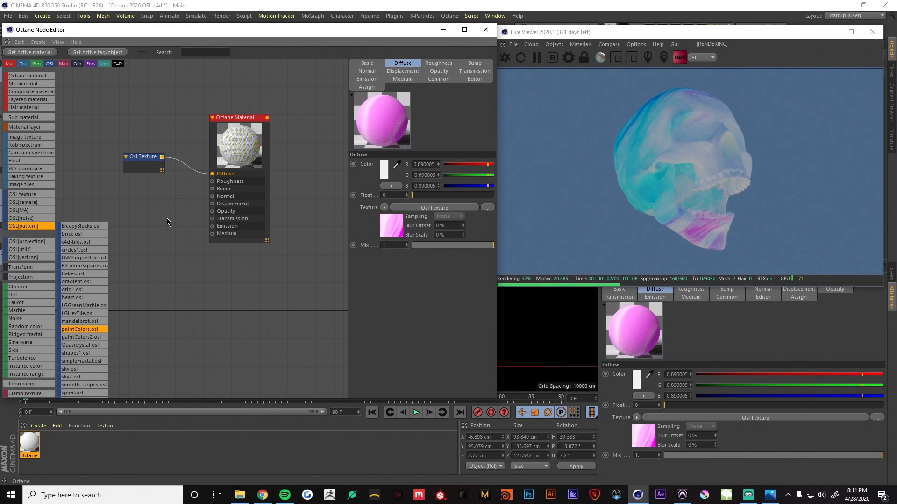
# Set the paintColors texture's tm to about 34.2, offX to about 0.194 and offY to about 0.246.
pyautogui.click(143, 168)
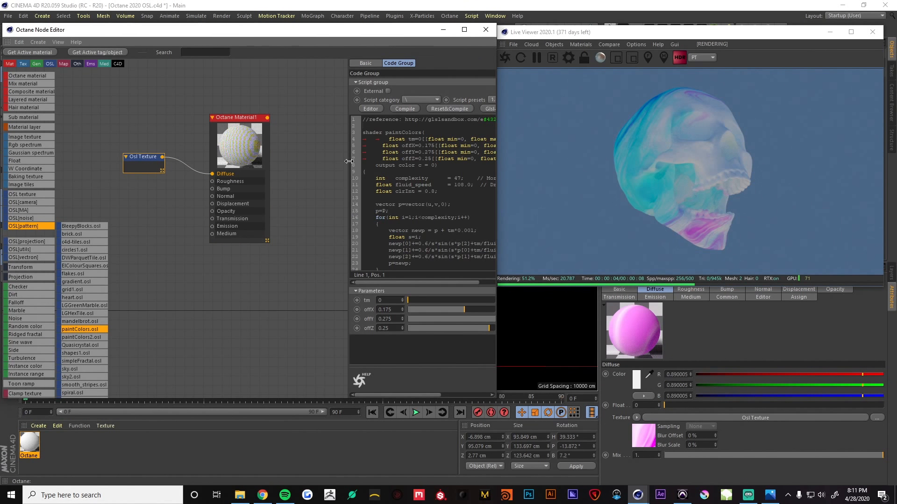
pyautogui.moveTo(349, 167); pyautogui.dragTo(284, 168)
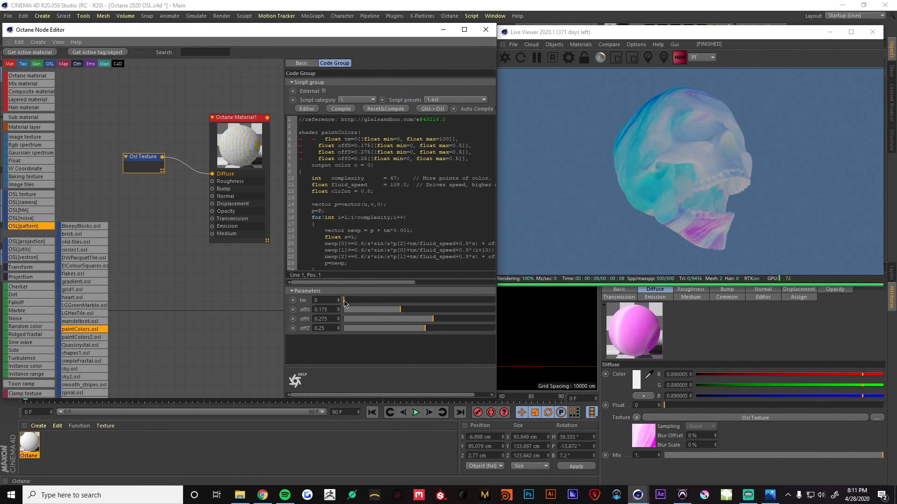
pyautogui.moveTo(344, 302); pyautogui.dragTo(369, 301)
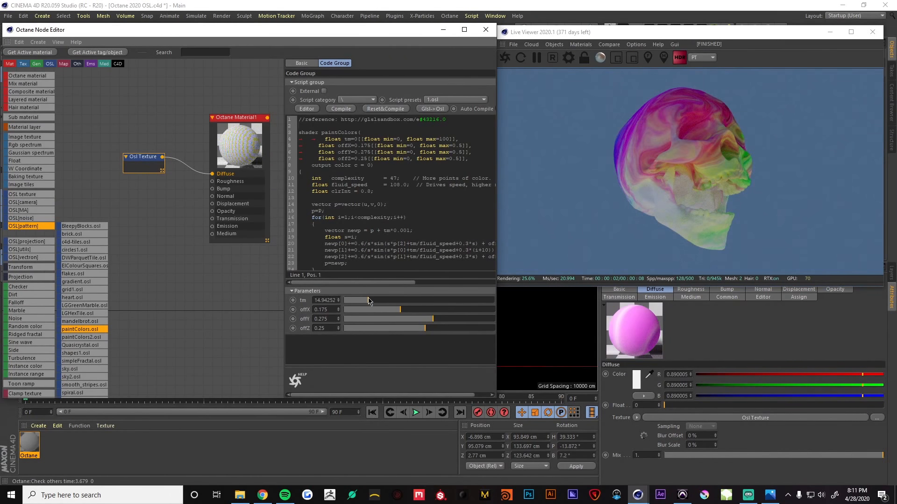
pyautogui.moveTo(369, 301); pyautogui.dragTo(425, 329)
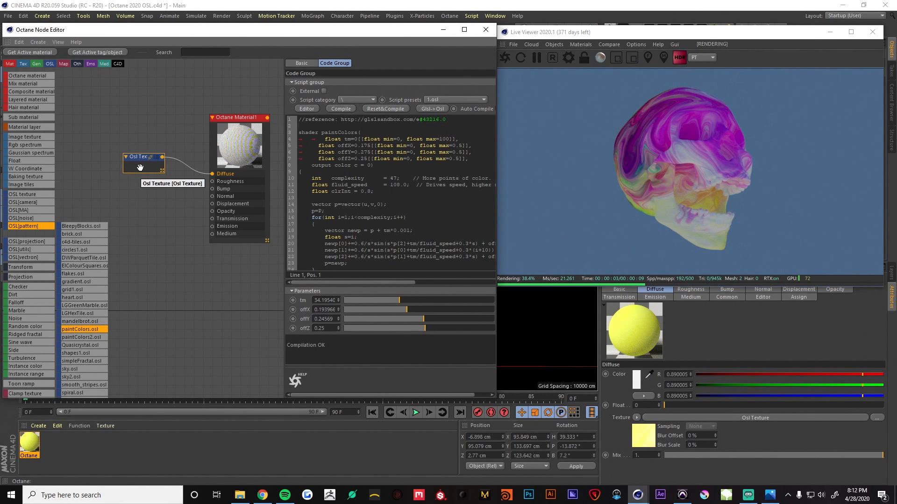
# Delete the paintColors OSL texture node and connect a paintColors2.osl pattern node to the material's Diffuse channel instead.
pyautogui.press('Delete')
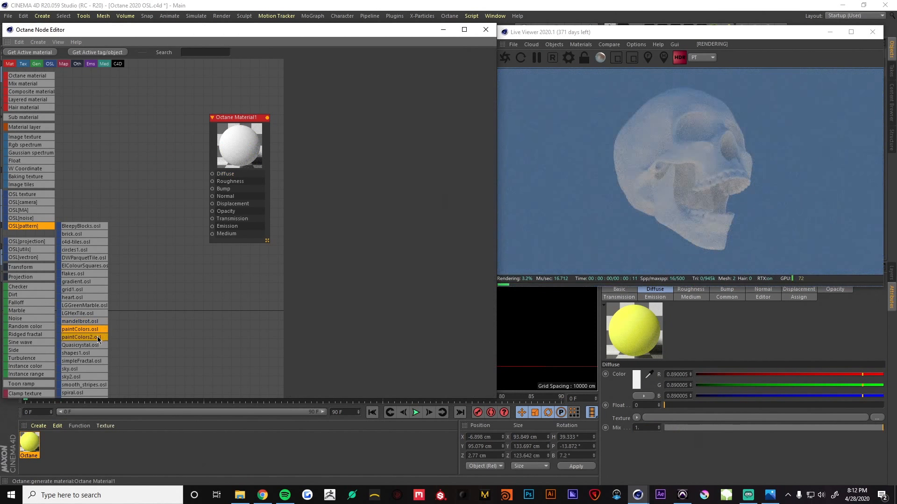
pyautogui.moveTo(97, 336)
pyautogui.mouseDown()
pyautogui.moveTo(118, 187)
pyautogui.moveTo(128, 171)
pyautogui.moveTo(212, 173)
pyautogui.mouseUp()
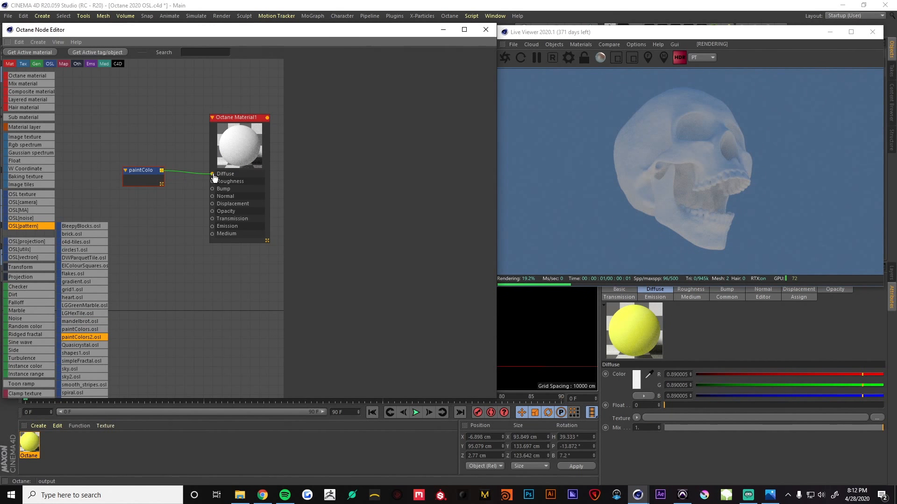
# Try varying the tm parameter of the paintColors2 OSL texture and return it to 0.
pyautogui.moveTo(137, 174); pyautogui.dragTo(135, 172)
pyautogui.click(135, 172)
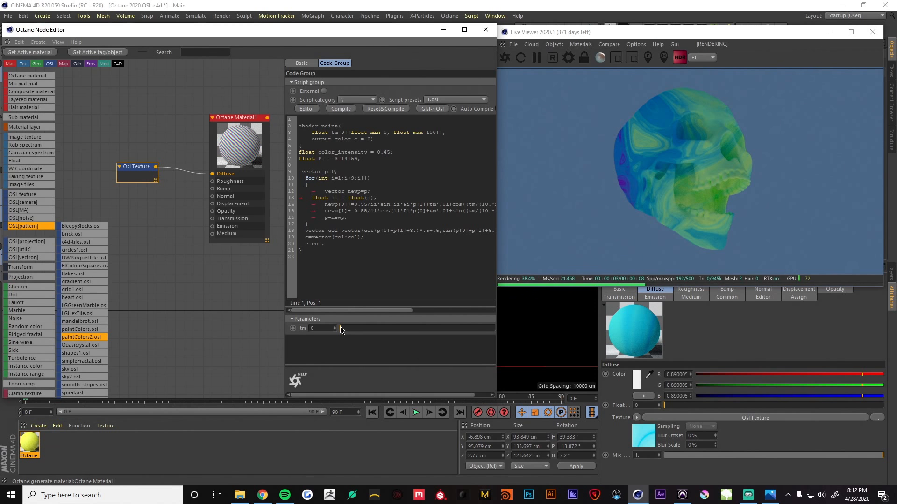
pyautogui.moveTo(341, 330)
pyautogui.mouseDown()
pyautogui.moveTo(399, 331)
pyautogui.moveTo(332, 326)
pyautogui.mouseUp()
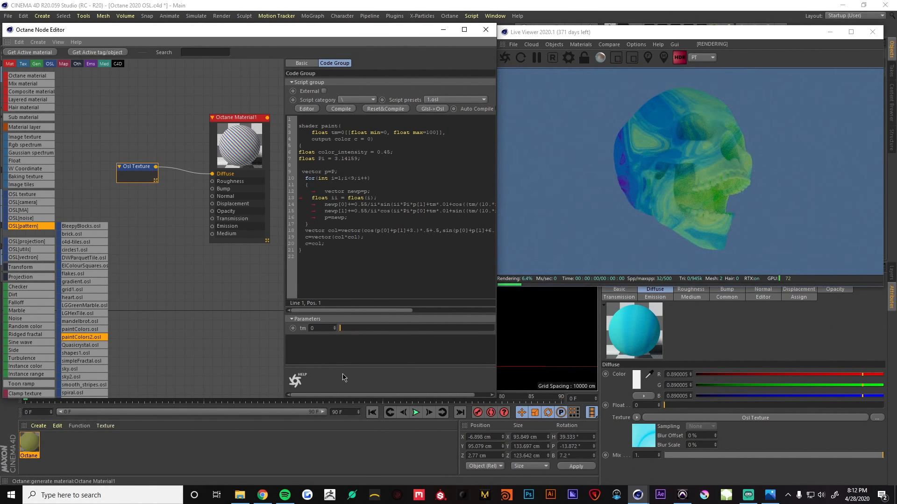
# Try moving the skull slightly in the viewport to compare the paint pattern, undo the move and return to the node editor.
pyautogui.click(443, 30)
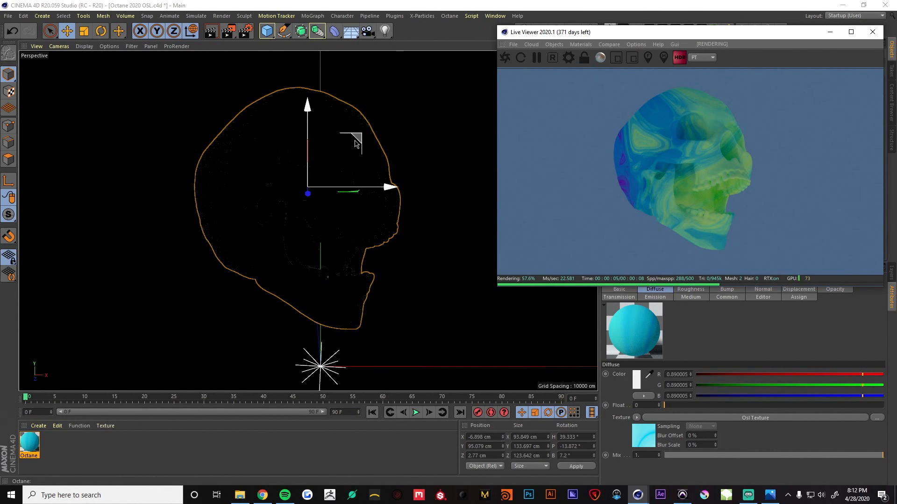
pyautogui.moveTo(354, 144)
pyautogui.mouseDown()
pyautogui.moveTo(181, 144)
pyautogui.moveTo(496, 143)
pyautogui.moveTo(358, 142)
pyautogui.mouseUp()
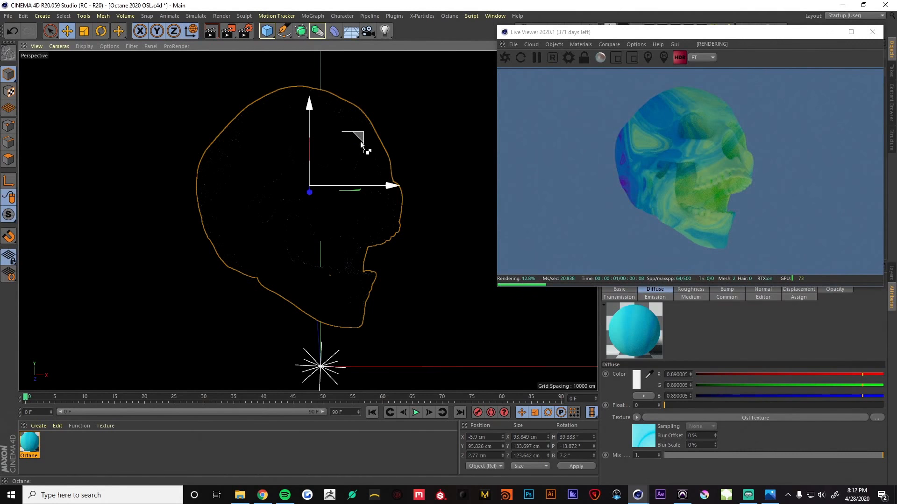
pyautogui.hotkey('ctrl', 'z')
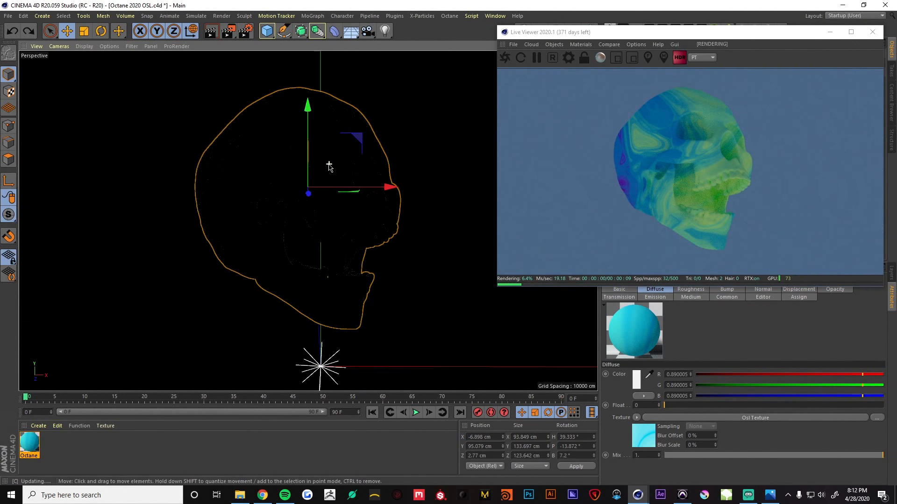
pyautogui.keyDown('alt'); pyautogui.moveTo(329, 166); pyautogui.dragTo(336, 182); pyautogui.keyUp('alt')
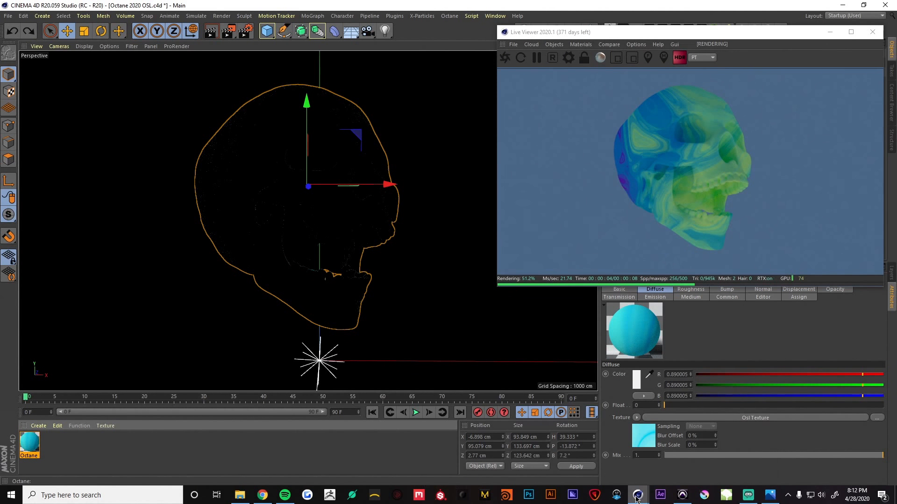
pyautogui.moveTo(637, 496)
pyautogui.click(706, 449)
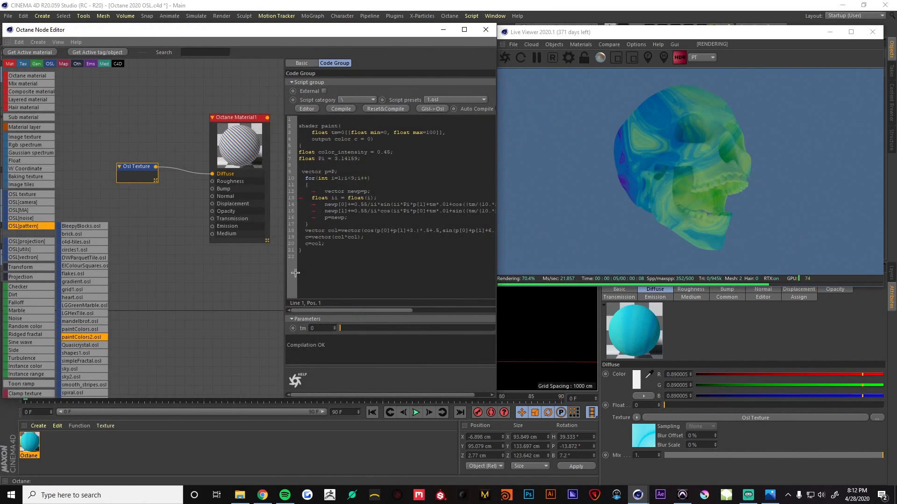
# Delete the paintColors2 texture node and connect a gradient.osl pattern node to the material's Diffuse channel.
pyautogui.press('Delete')
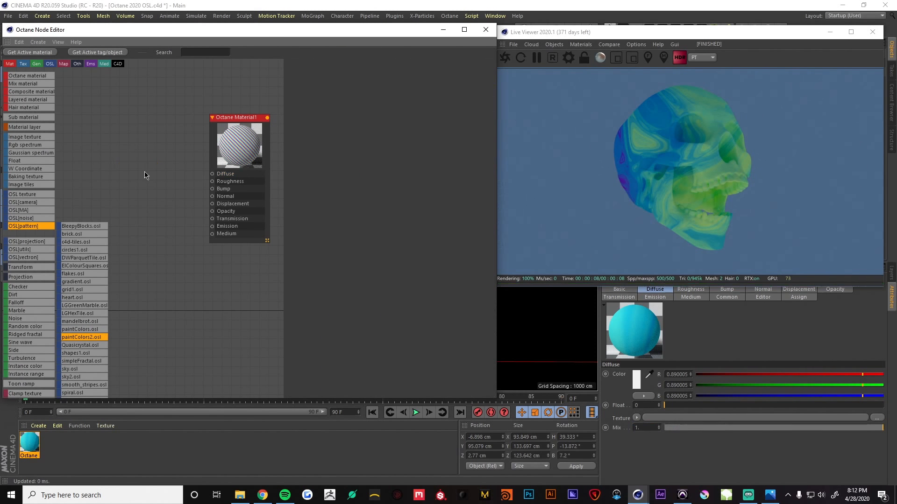
pyautogui.scroll(-1, 89, 346)
pyautogui.scroll(-1, 89, 346)
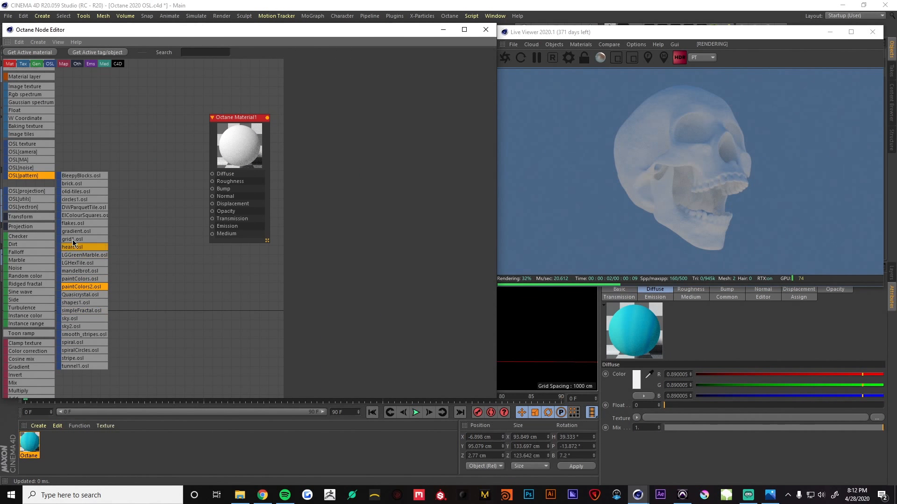
pyautogui.moveTo(73, 231); pyautogui.dragTo(216, 176)
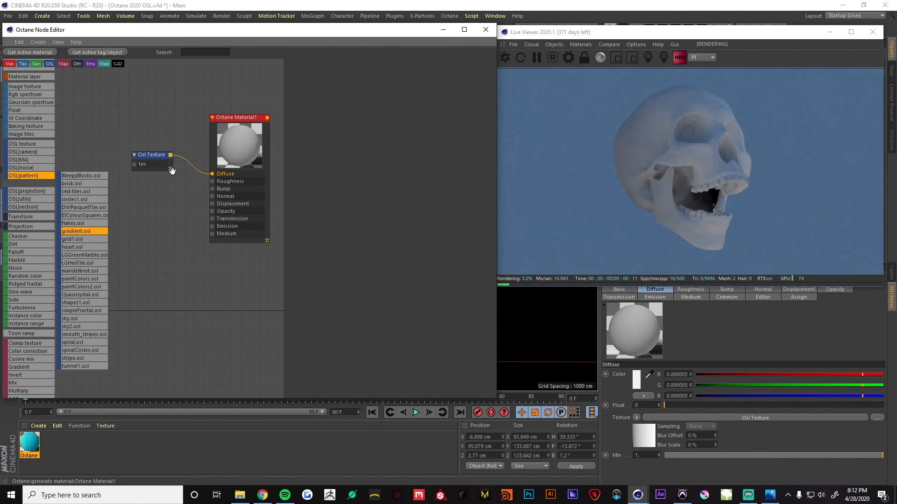
pyautogui.moveTo(149, 157); pyautogui.dragTo(137, 150)
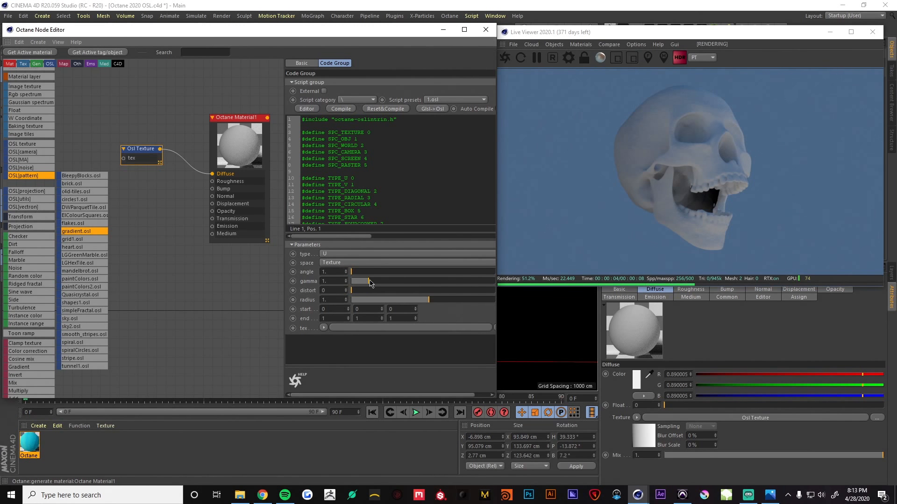
# Set the gradient texture's angle to about 19.5, gamma to about 2.48 and distort to about 0.17.
pyautogui.moveTo(370, 282)
pyautogui.mouseDown()
pyautogui.moveTo(395, 275)
pyautogui.moveTo(378, 290)
pyautogui.mouseUp()
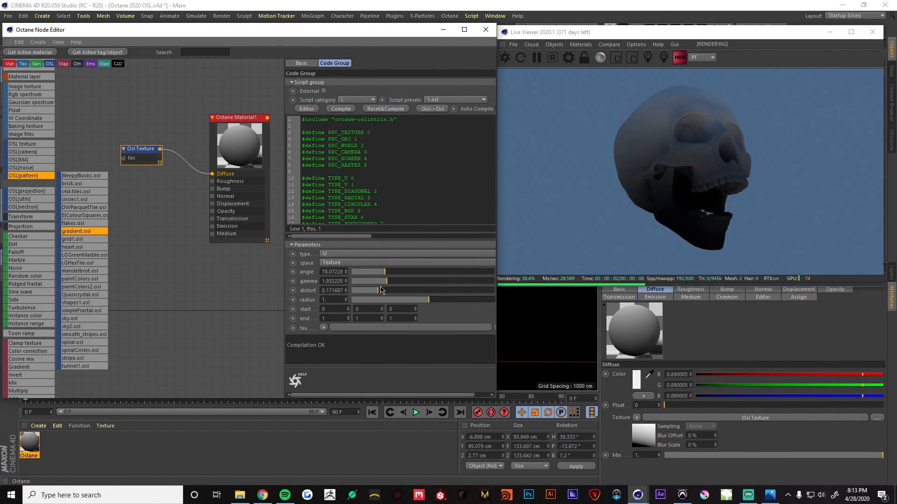
pyautogui.moveTo(386, 281); pyautogui.dragTo(359, 279)
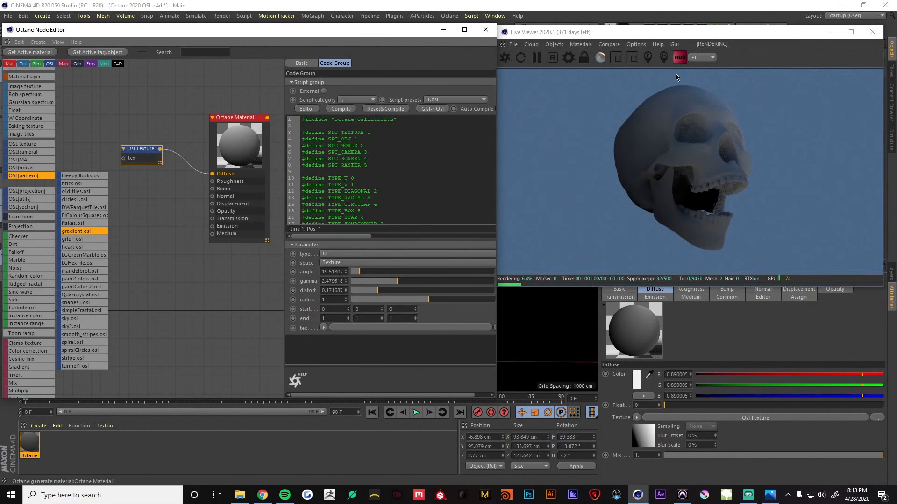
# Select the OctaneDayLight object and switch the Plane off and back on to compare the lighting.
pyautogui.moveTo(694, 34); pyautogui.dragTo(338, 49)
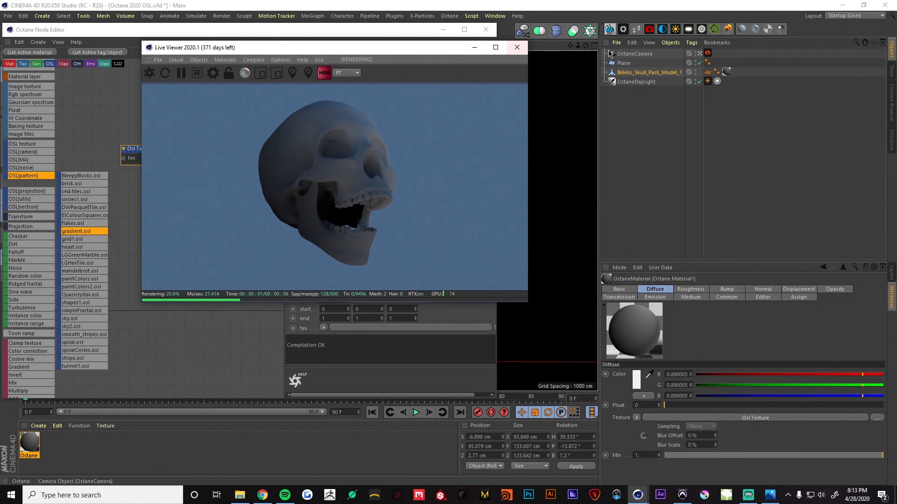
pyautogui.click(638, 83)
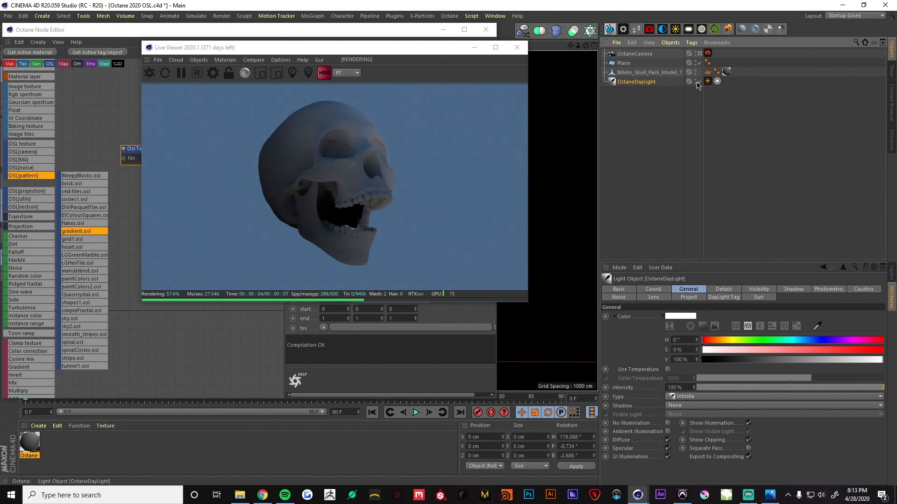
pyautogui.click(699, 64)
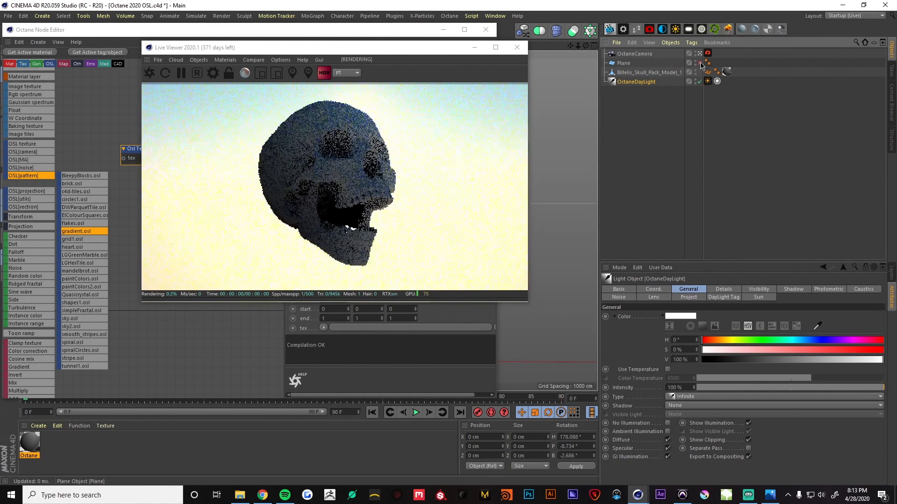
pyautogui.click(699, 64)
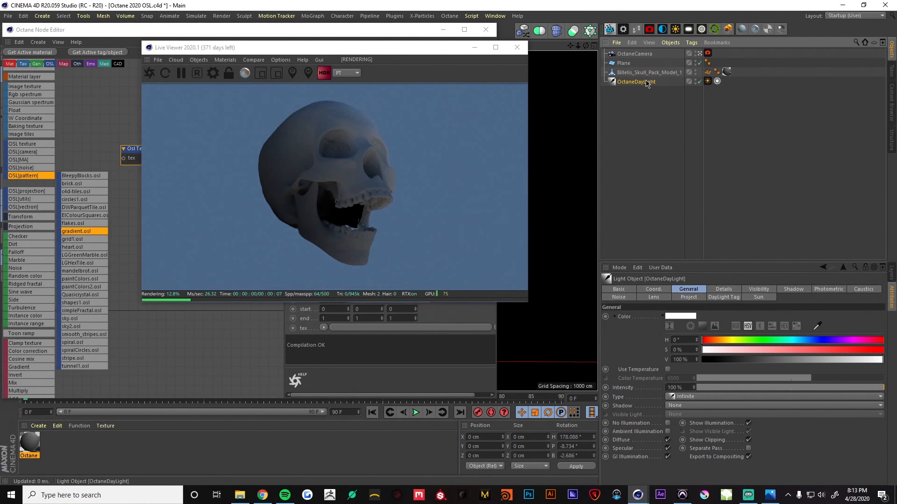
# Rotate the OctaneDayLight to about H 147.2°, P -43.7° and B -28.4°.
pyautogui.moveTo(451, 50); pyautogui.dragTo(758, 53)
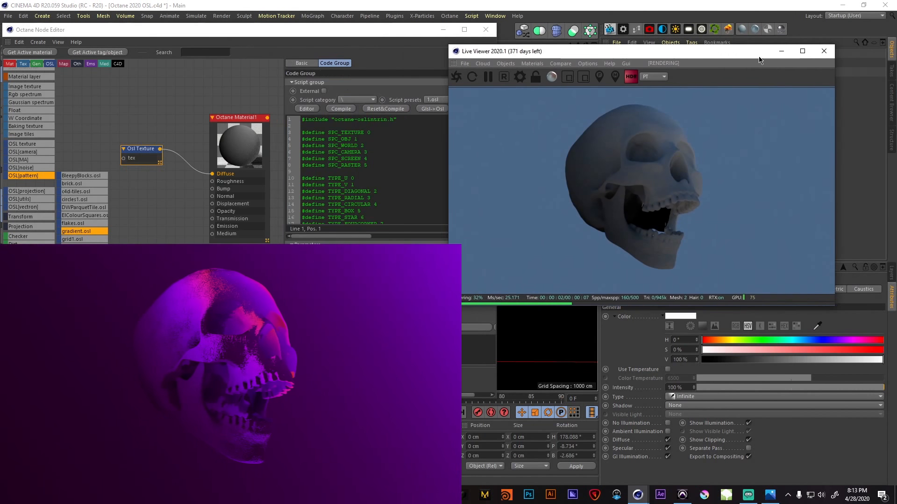
pyautogui.click(443, 29)
pyautogui.press('r')
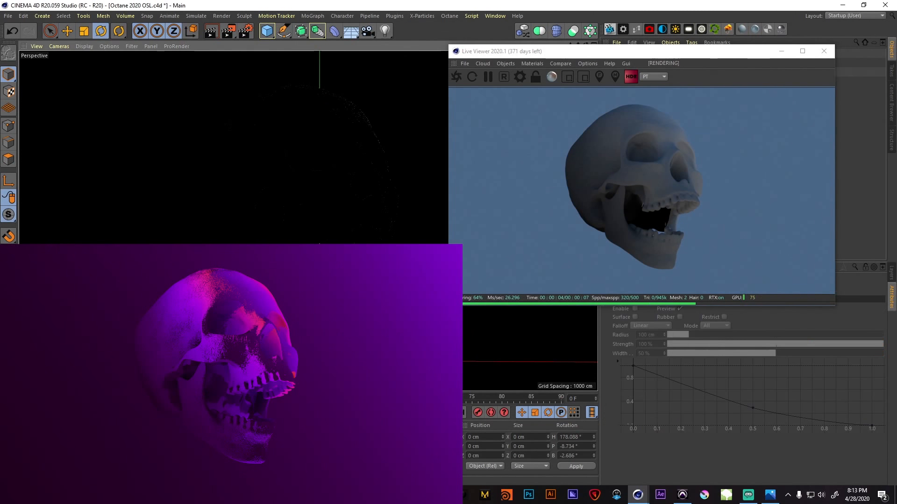
pyautogui.moveTo(428, 70); pyautogui.dragTo(372, 131)
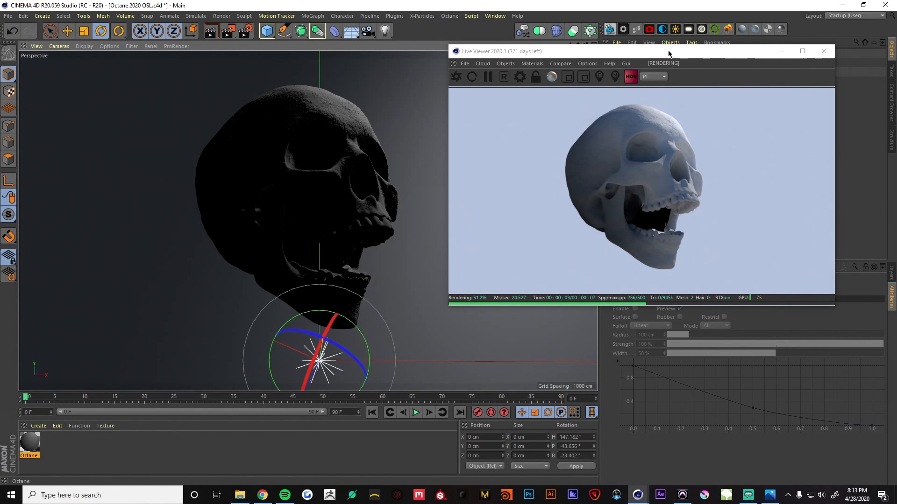
pyautogui.moveTo(666, 56); pyautogui.dragTo(373, 59)
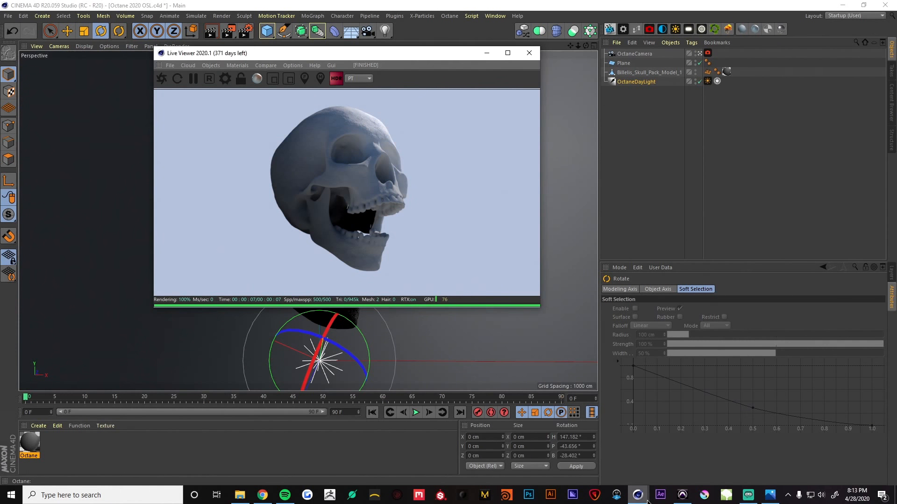
# Bring back the node editor, move the Live Viewer clear of it and select the gradient OSL texture node.
pyautogui.moveTo(638, 496)
pyautogui.click(727, 450)
pyautogui.click(514, 89)
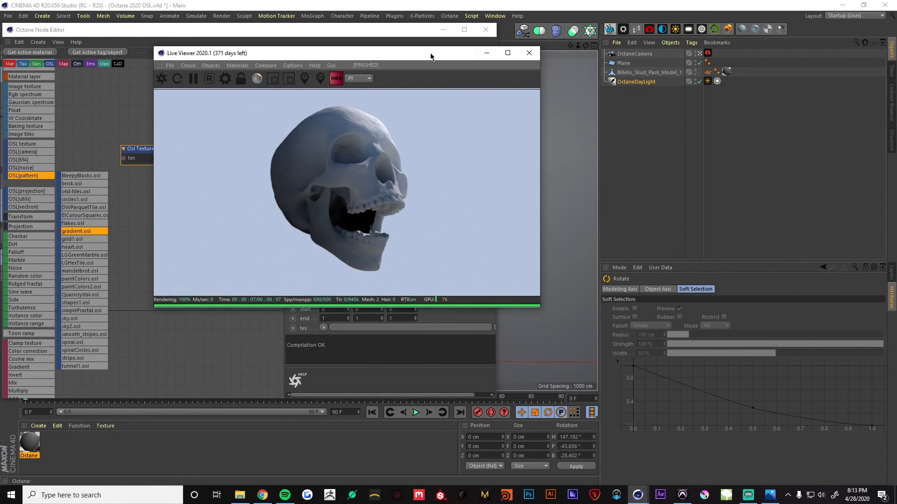
pyautogui.moveTo(426, 57); pyautogui.dragTo(779, 51)
pyautogui.moveTo(140, 152); pyautogui.dragTo(136, 148)
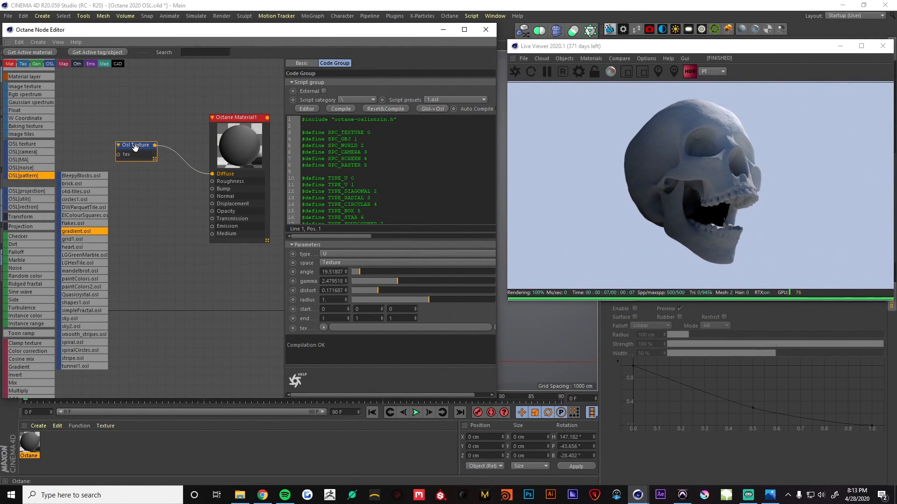
# Try the gradient's World and Object spaces and V type, return to Texture and U, and set angle to about 43.4 and gamma to about 2.8.
pyautogui.click(334, 263)
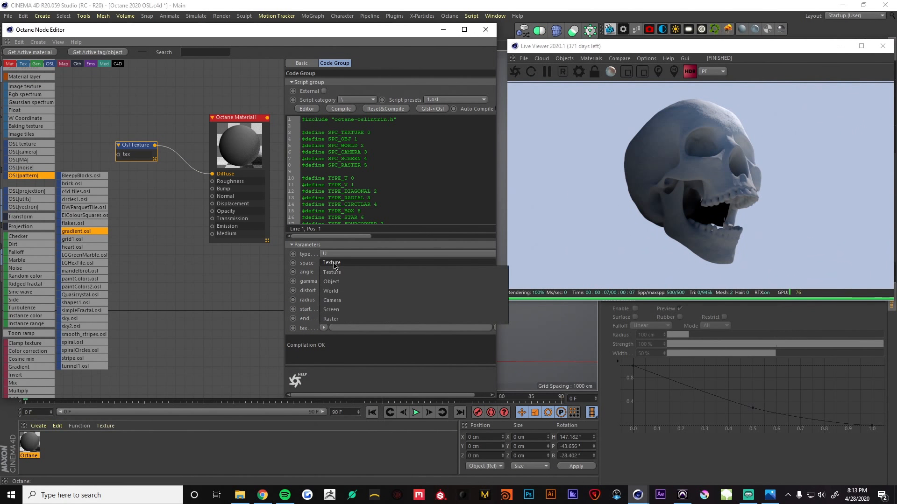
pyautogui.click(331, 290)
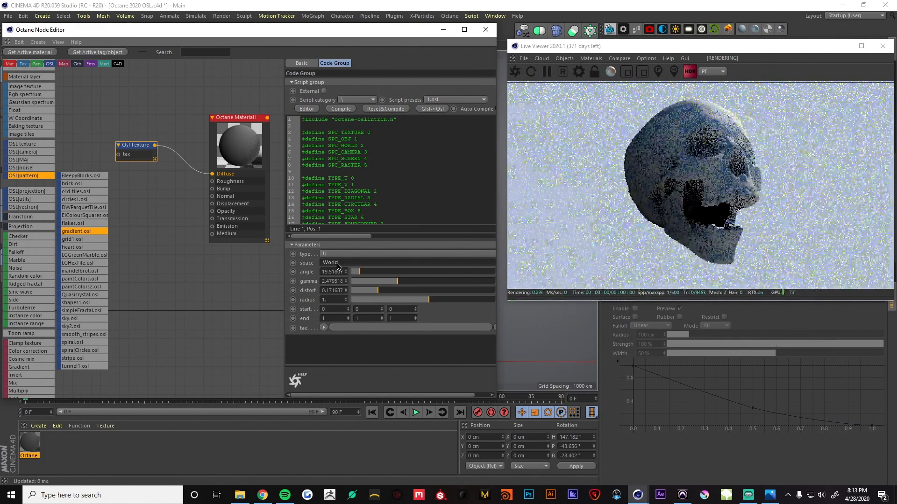
pyautogui.scroll(1, 338, 267)
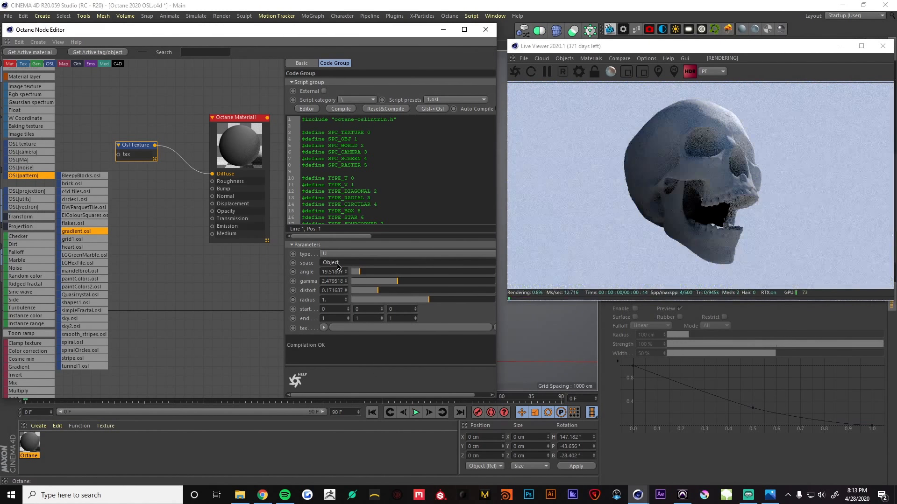
pyautogui.scroll(1, 337, 267)
pyautogui.scroll(-1, 340, 254)
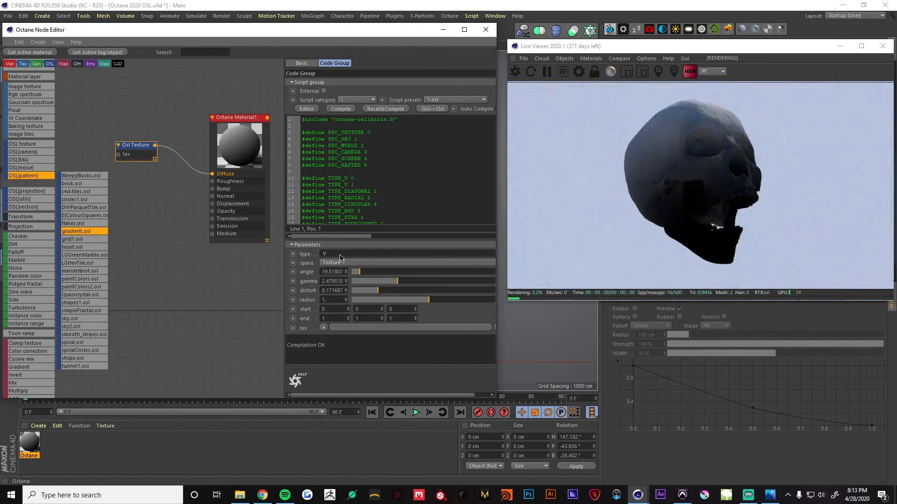
pyautogui.scroll(1, 340, 254)
pyautogui.moveTo(359, 272)
pyautogui.mouseDown()
pyautogui.moveTo(430, 272)
pyautogui.moveTo(370, 272)
pyautogui.mouseUp()
pyautogui.moveTo(398, 281); pyautogui.dragTo(403, 281)
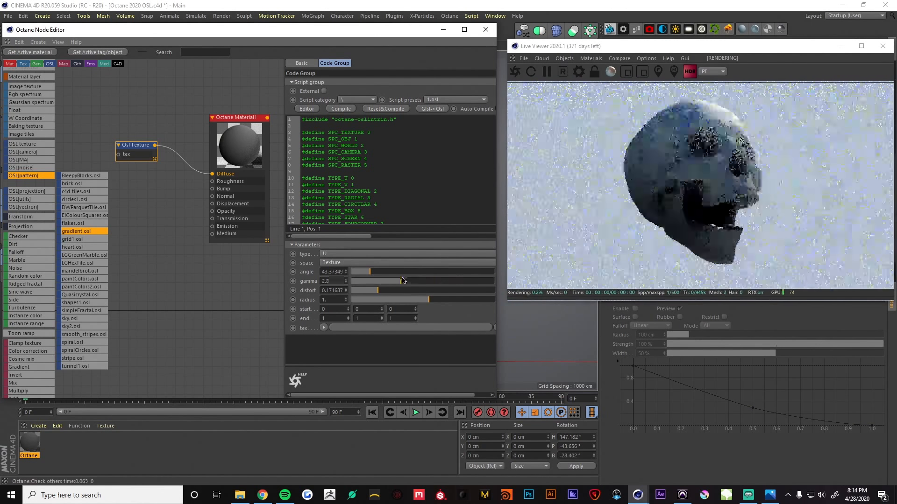
# Delete the gradient texture node and connect a shapes1.osl pattern node to the material's Diffuse channel.
pyautogui.press('Delete')
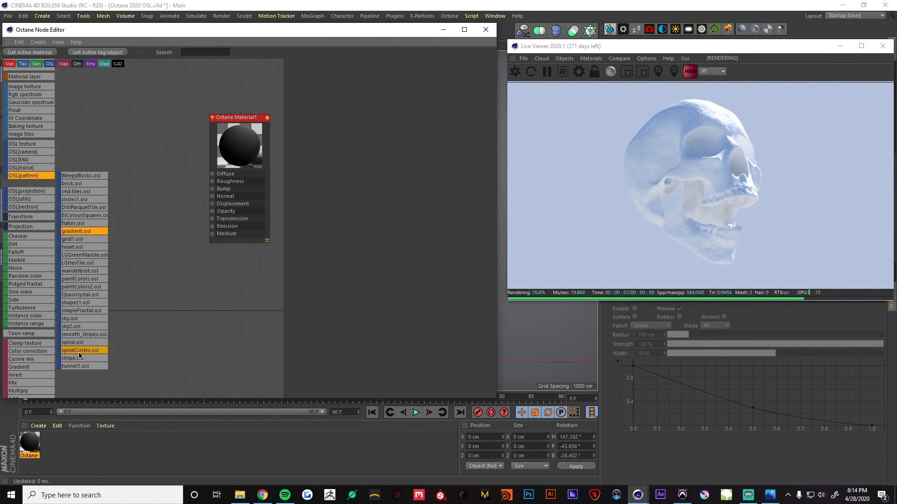
pyautogui.moveTo(89, 302); pyautogui.dragTo(116, 153)
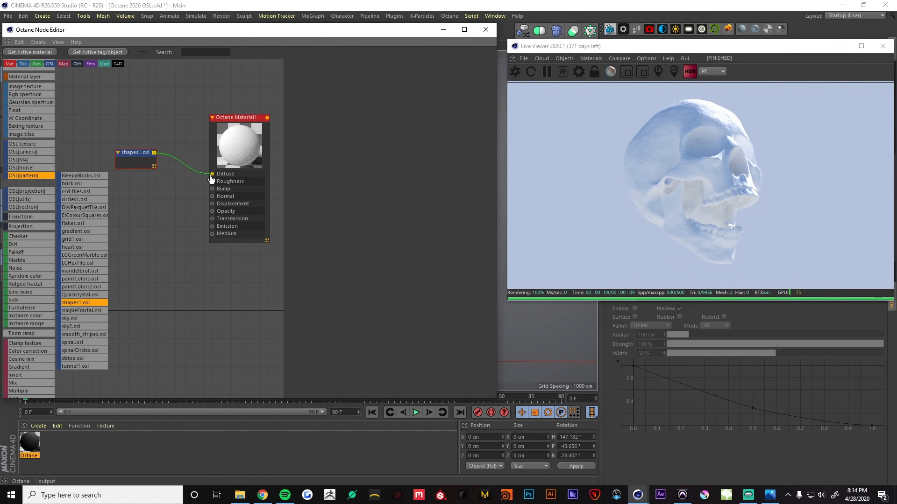
pyautogui.moveTo(211, 176); pyautogui.dragTo(213, 174)
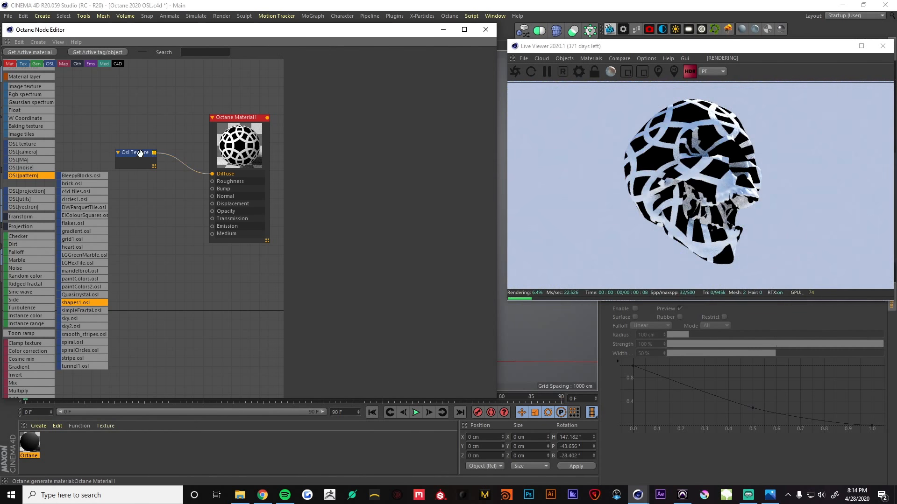
# Set the shapes1 texture's repeat to about 30.8, width to about 0.76, angle to about -55.7 and blur to about 0.53.
pyautogui.click(136, 154)
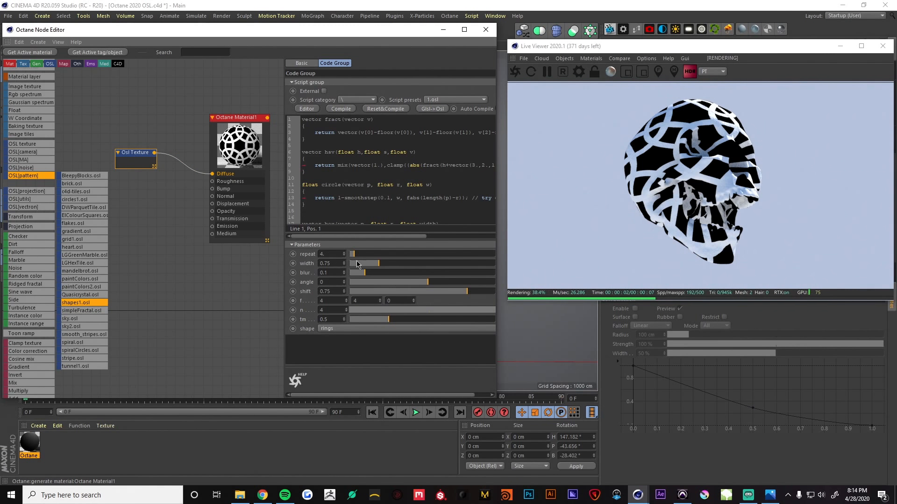
pyautogui.moveTo(379, 266)
pyautogui.mouseDown()
pyautogui.moveTo(435, 268)
pyautogui.moveTo(368, 257)
pyautogui.mouseUp()
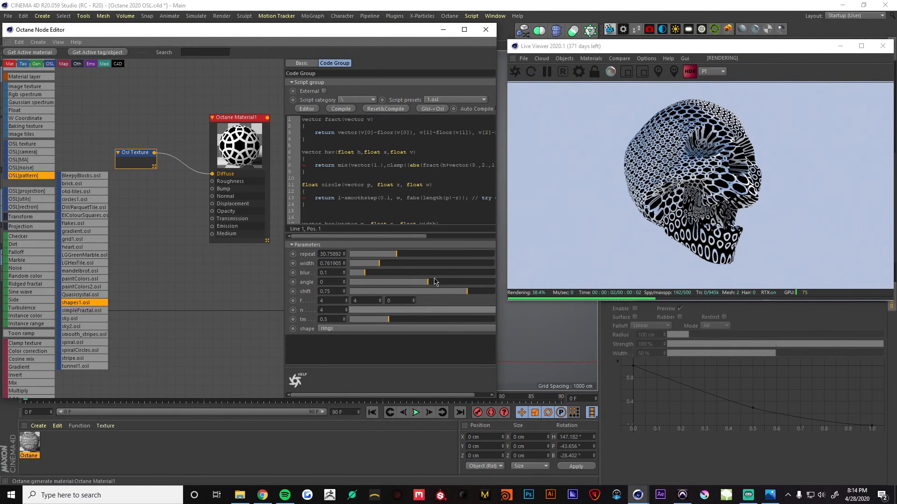
pyautogui.moveTo(433, 282); pyautogui.dragTo(415, 283)
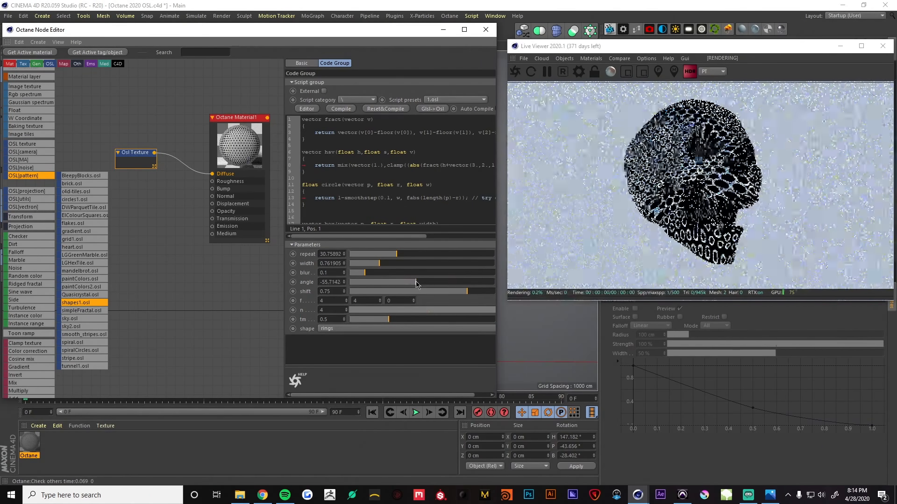
pyautogui.moveTo(365, 272); pyautogui.dragTo(433, 276)
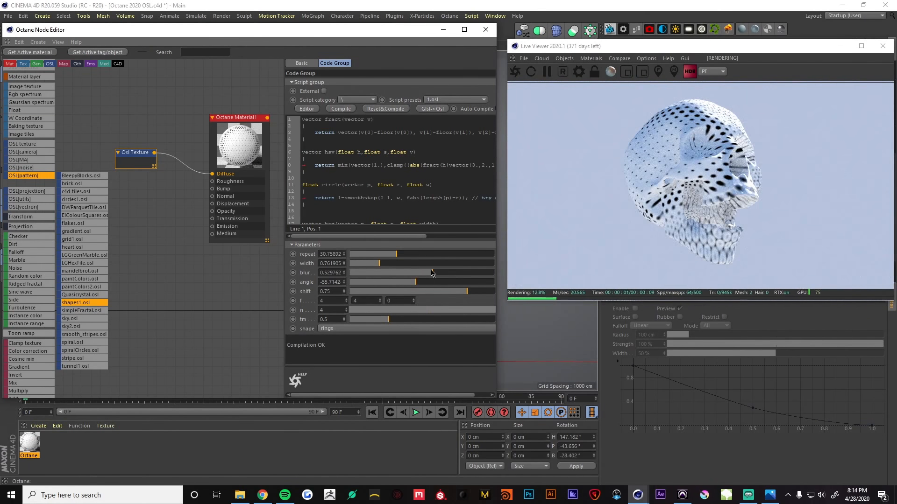
# Set the shapes1 texture's blur to about 0.08 and width to about 0.52.
pyautogui.moveTo(432, 273); pyautogui.dragTo(371, 262)
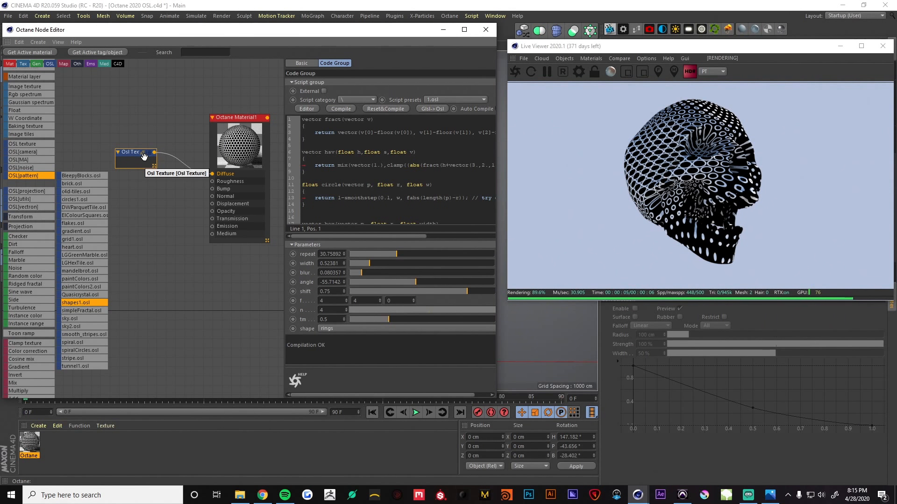
# Replace the shapes1 texture on Diffuse with simpleFractal.osl, setting iTime to 91.2, size to about 0.69 and d to about 2.03.
pyautogui.press('Delete')
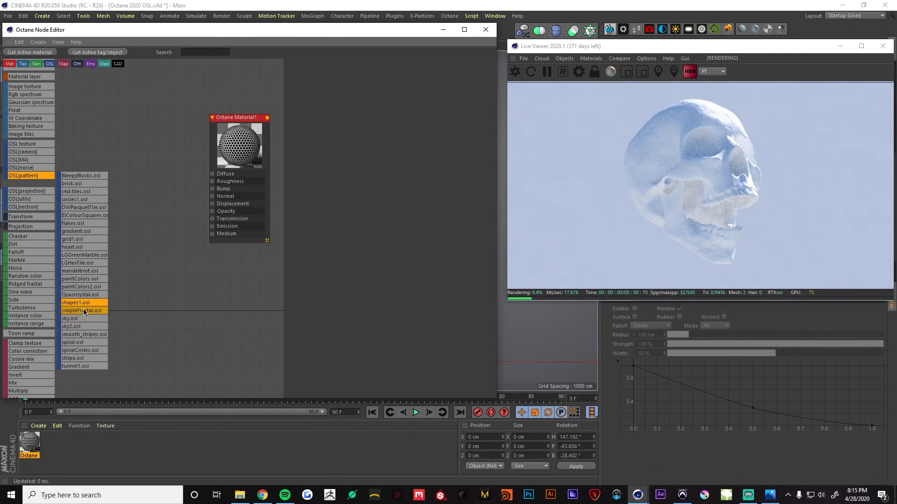
pyautogui.moveTo(134, 156); pyautogui.dragTo(159, 151)
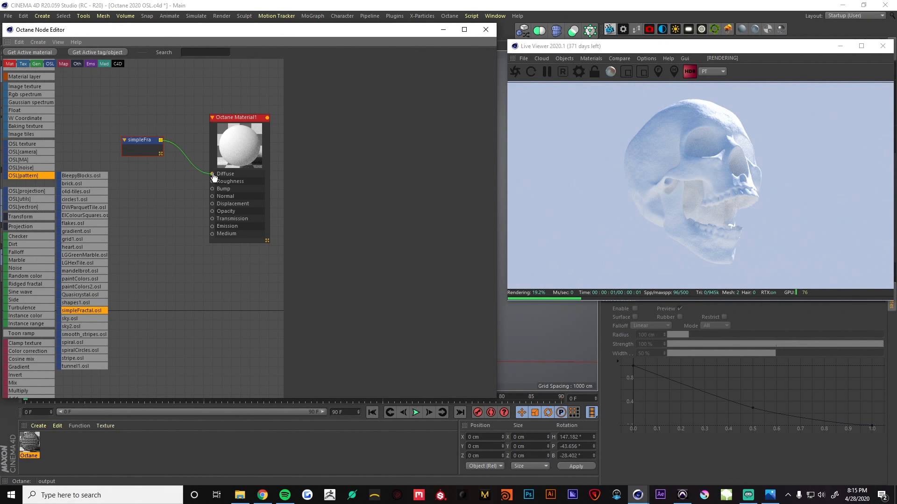
pyautogui.moveTo(213, 176); pyautogui.dragTo(212, 174)
pyautogui.click(134, 142)
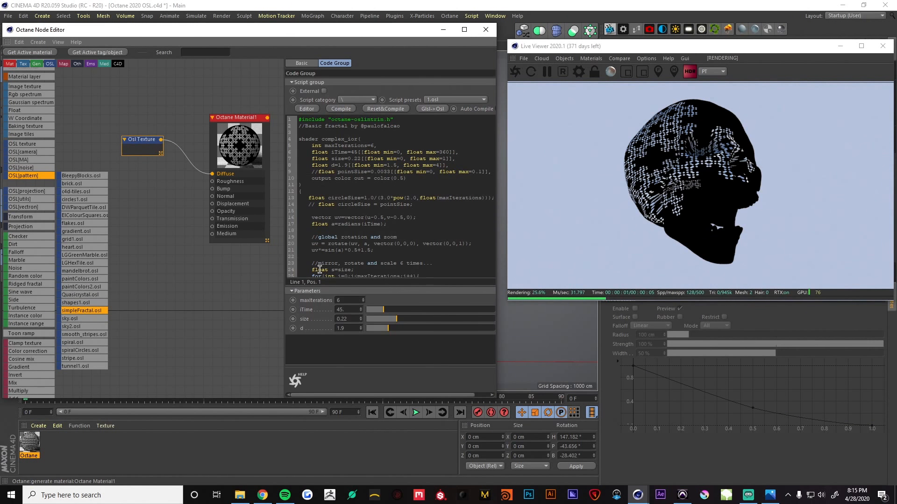
pyautogui.moveTo(386, 312)
pyautogui.mouseDown()
pyautogui.moveTo(429, 312)
pyautogui.moveTo(414, 319)
pyautogui.moveTo(426, 319)
pyautogui.moveTo(401, 304)
pyautogui.moveTo(427, 310)
pyautogui.moveTo(423, 328)
pyautogui.moveTo(462, 329)
pyautogui.moveTo(411, 312)
pyautogui.moveTo(406, 319)
pyautogui.moveTo(470, 318)
pyautogui.moveTo(388, 330)
pyautogui.moveTo(399, 310)
pyautogui.moveTo(392, 310)
pyautogui.moveTo(401, 311)
pyautogui.mouseUp()
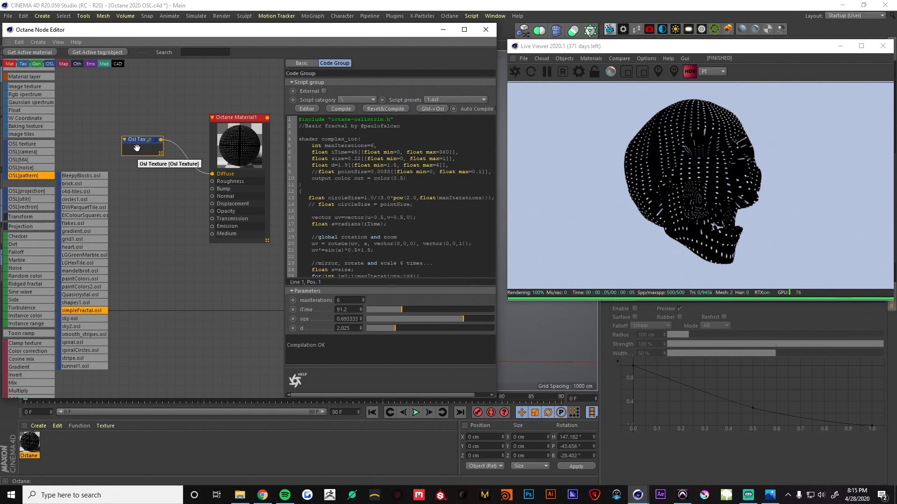
# Replace the fractal texture on Diffuse with pixel-flow1.osl noise: repeat about 1.9, u_time 5.7, gridX 190, gridY 181, density 529.
pyautogui.press('Delete')
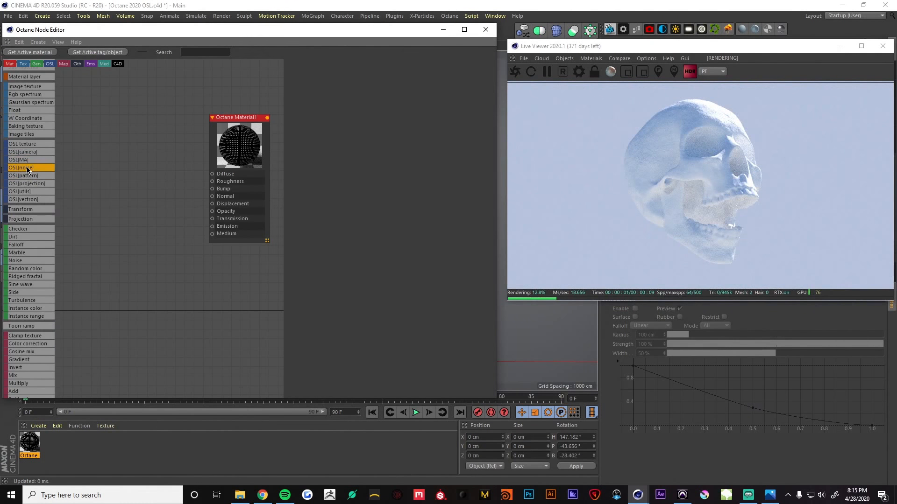
pyautogui.moveTo(26, 167)
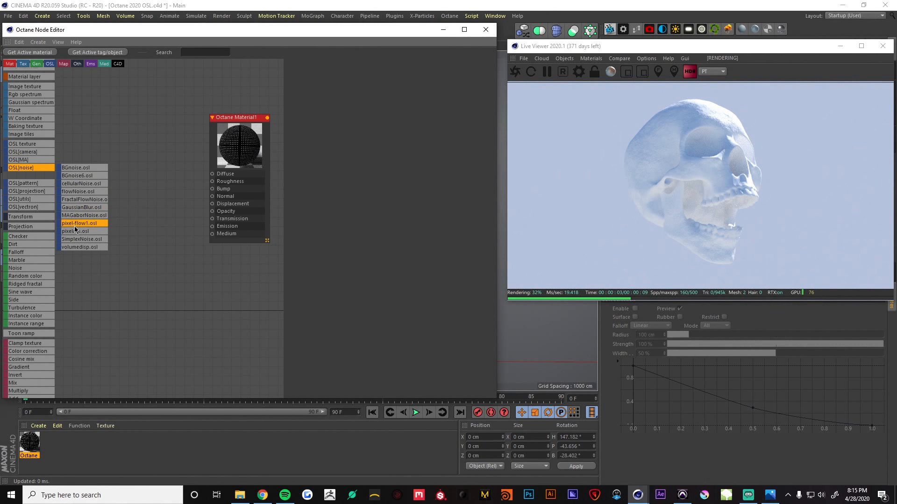
pyautogui.moveTo(74, 226); pyautogui.dragTo(213, 173)
pyautogui.click(118, 150)
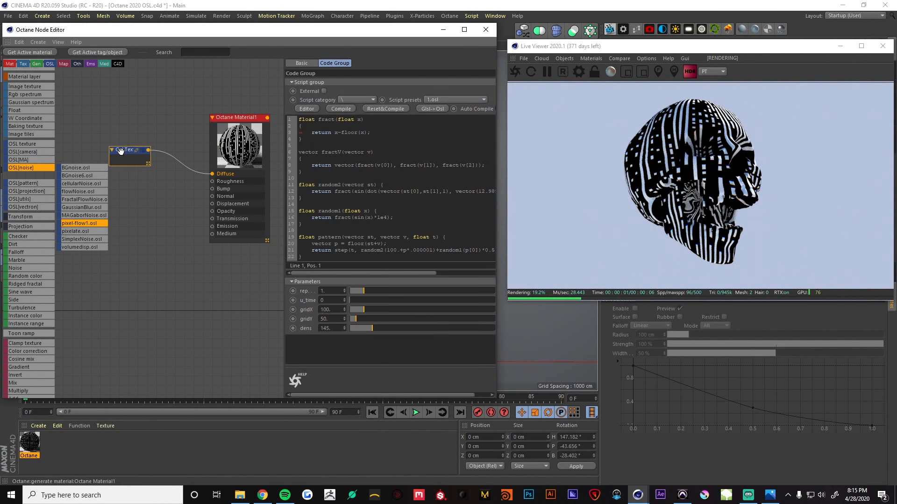
pyautogui.moveTo(358, 295); pyautogui.dragTo(433, 333)
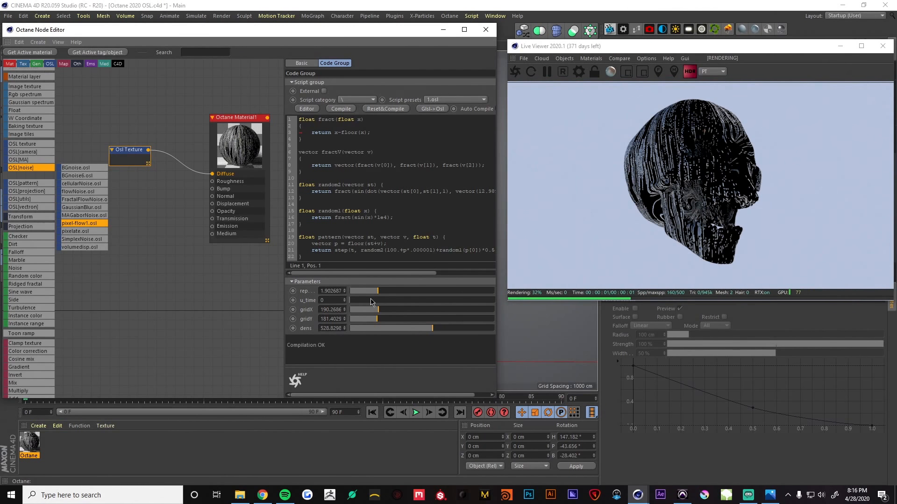
pyautogui.moveTo(372, 302); pyautogui.dragTo(434, 302)
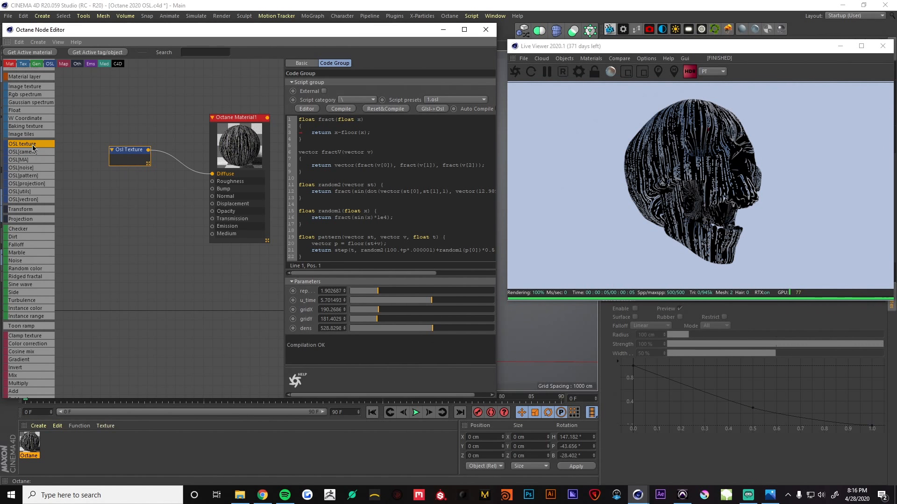
# Minimise the Live Viewer, open the Octane camera tag's node graph and rearrange the camera and OSL texture nodes.
pyautogui.moveTo(27, 153)
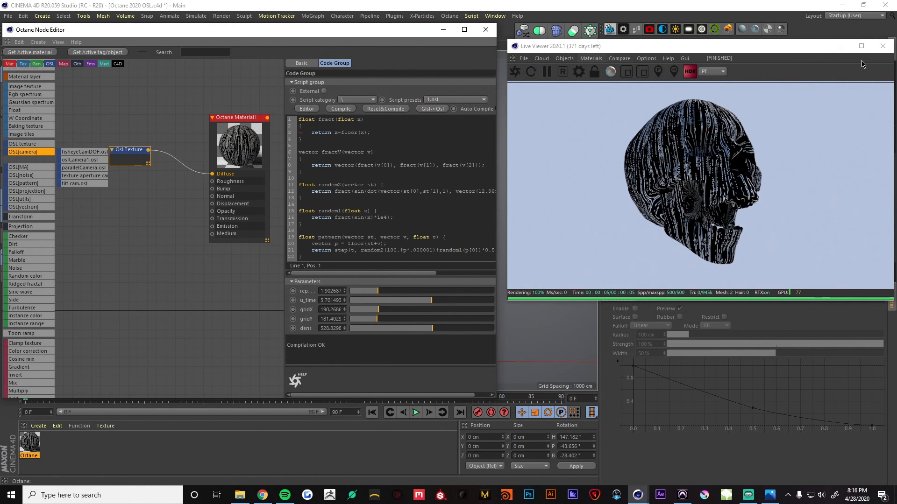
pyautogui.click(840, 46)
pyautogui.click(708, 54)
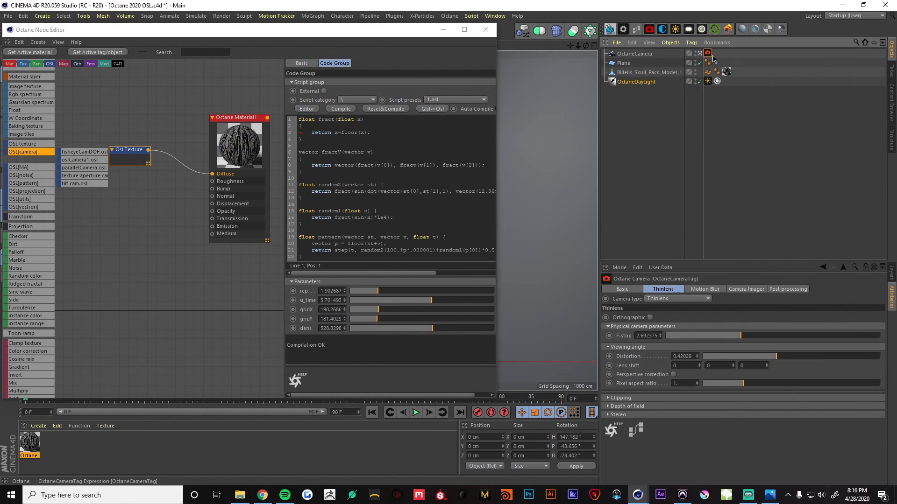
pyautogui.click(636, 430)
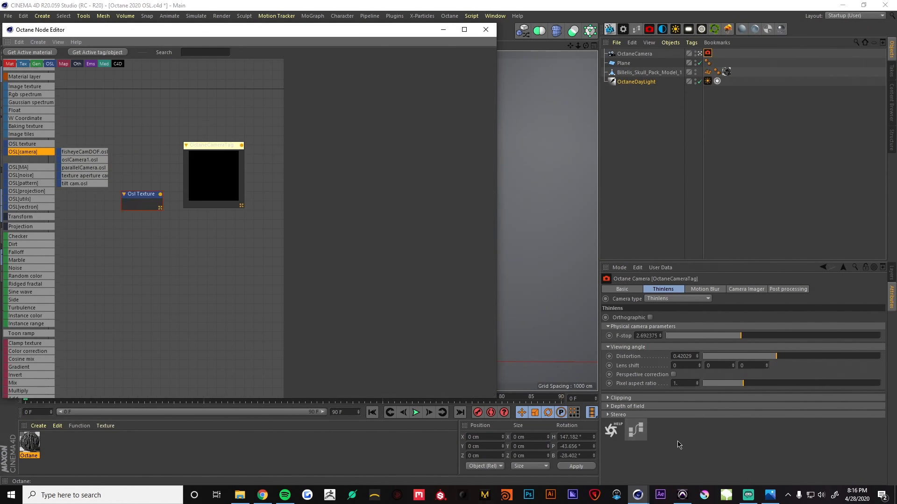
pyautogui.moveTo(208, 181); pyautogui.dragTo(228, 184)
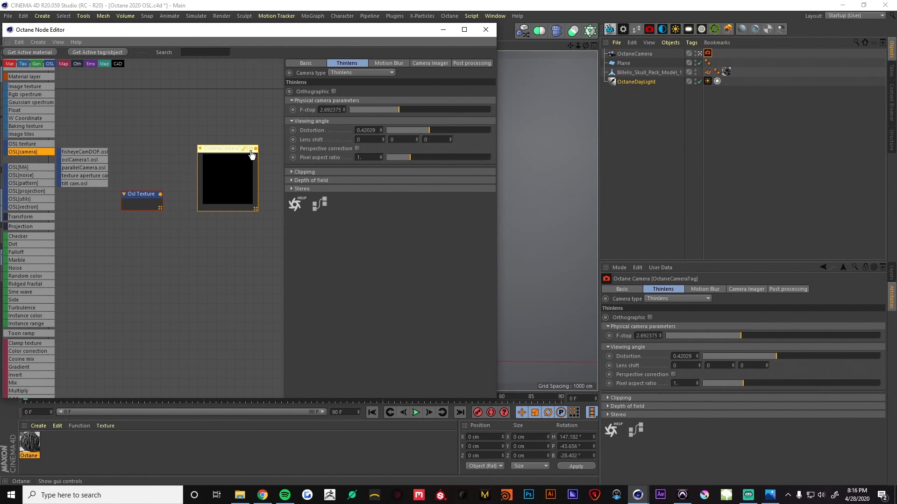
pyautogui.moveTo(251, 209)
pyautogui.mouseDown()
pyautogui.moveTo(245, 254)
pyautogui.moveTo(247, 212)
pyautogui.mouseUp()
pyautogui.moveTo(233, 167); pyautogui.dragTo(234, 171)
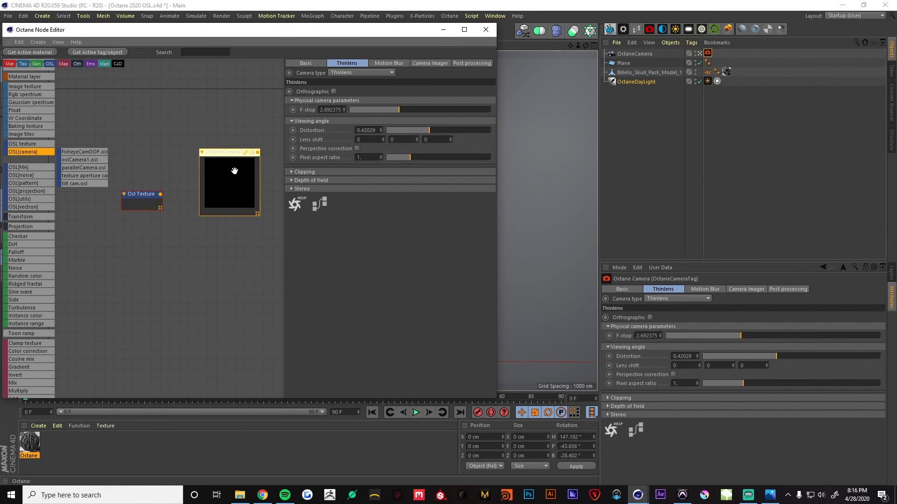
pyautogui.moveTo(160, 196)
pyautogui.mouseDown()
pyautogui.moveTo(209, 184)
pyautogui.moveTo(151, 185)
pyautogui.mouseUp()
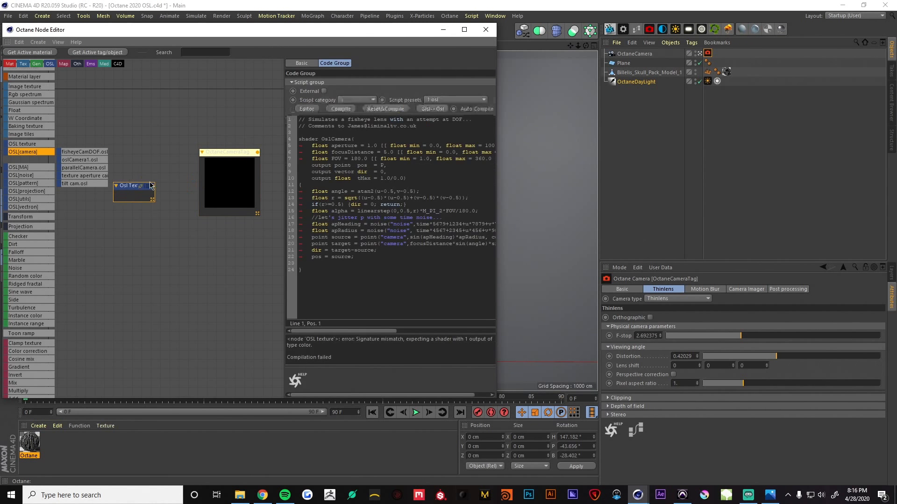
# Try a fisheyeCamDOF.osl node in the camera tag's node graph and delete it.
pyautogui.moveTo(103, 153); pyautogui.dragTo(216, 157)
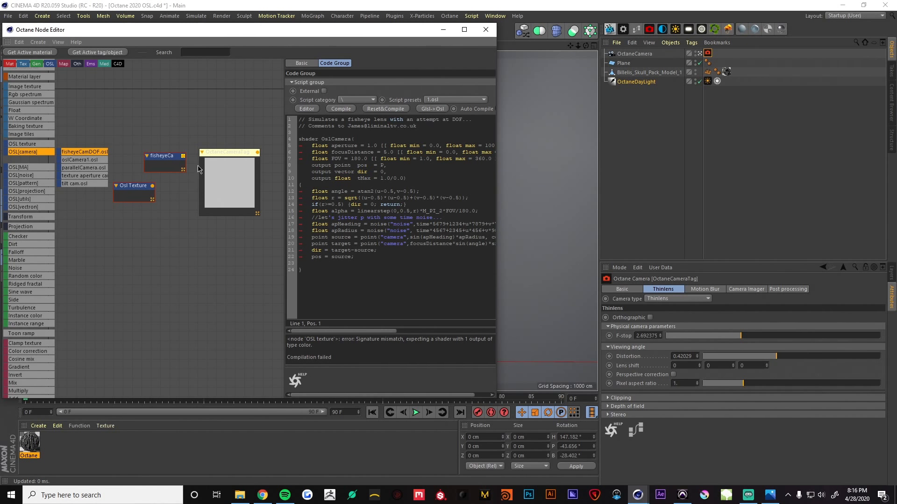
pyautogui.click(208, 160)
pyautogui.click(157, 158)
pyautogui.moveTo(190, 140); pyautogui.dragTo(113, 208)
pyautogui.press('Delete')
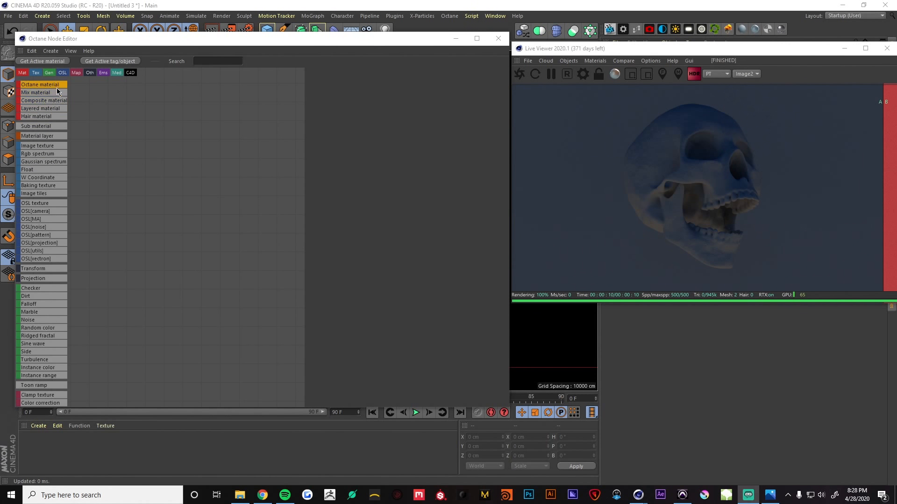
# Create a layered material in the empty node graph and frame its node.
pyautogui.moveTo(53, 107); pyautogui.dragTo(110, 145)
pyautogui.moveTo(158, 168); pyautogui.dragTo(229, 161)
pyautogui.scroll(-4, 197, 194)
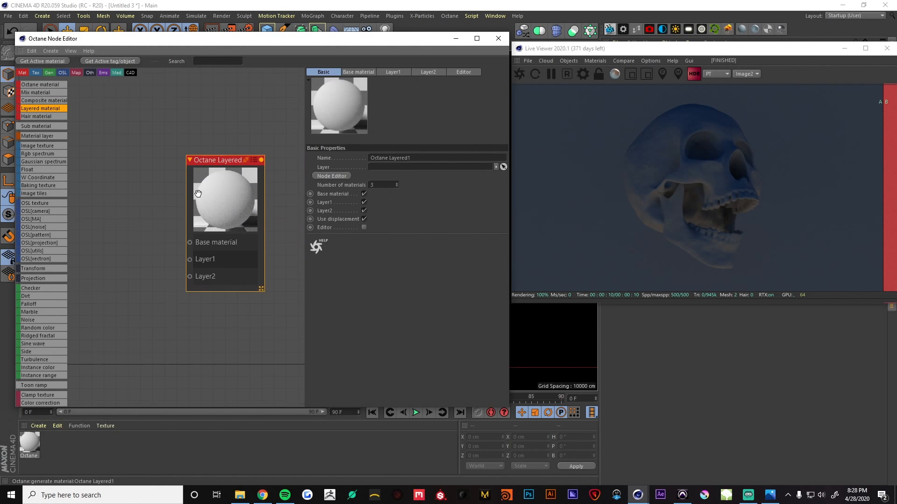
pyautogui.scroll(2, 190, 222)
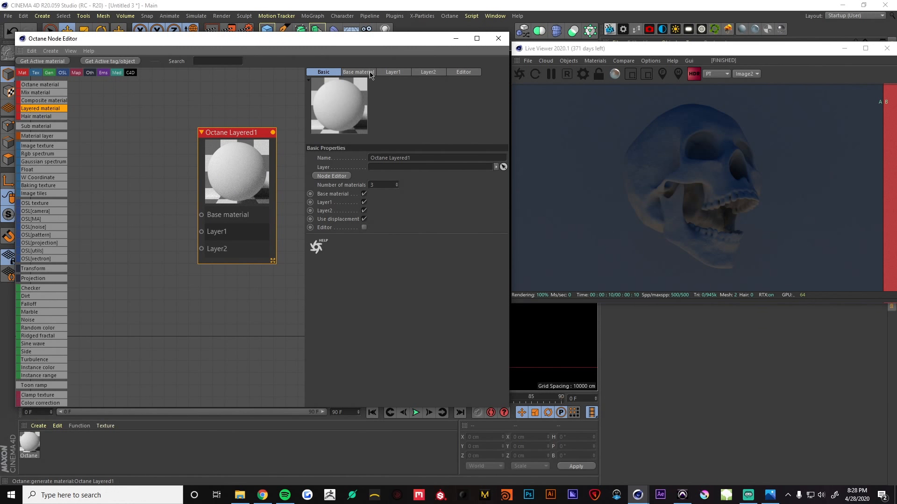
pyautogui.moveTo(40, 85); pyautogui.dragTo(116, 171)
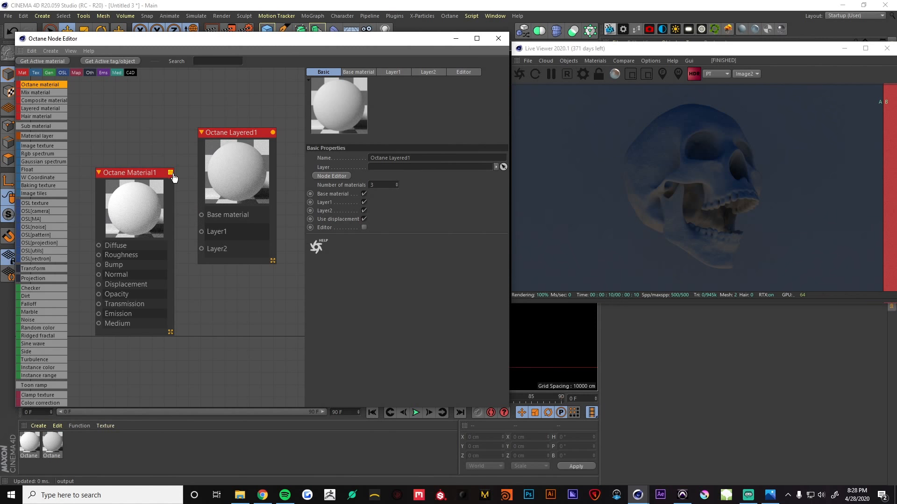
pyautogui.moveTo(170, 173); pyautogui.dragTo(201, 232)
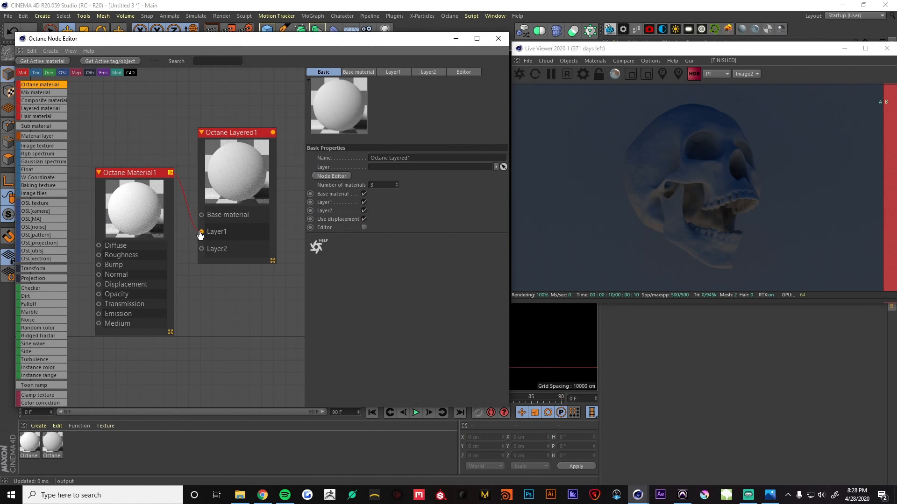
pyautogui.click(167, 192)
pyautogui.press('Delete')
# Add a sub material to the layered material's Base material slot and space the two nodes apart.
pyautogui.click(209, 183)
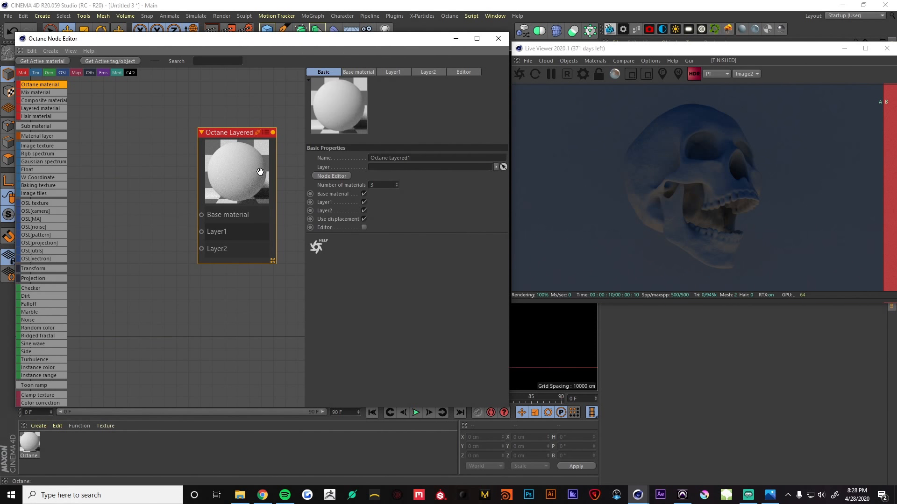
pyautogui.click(351, 74)
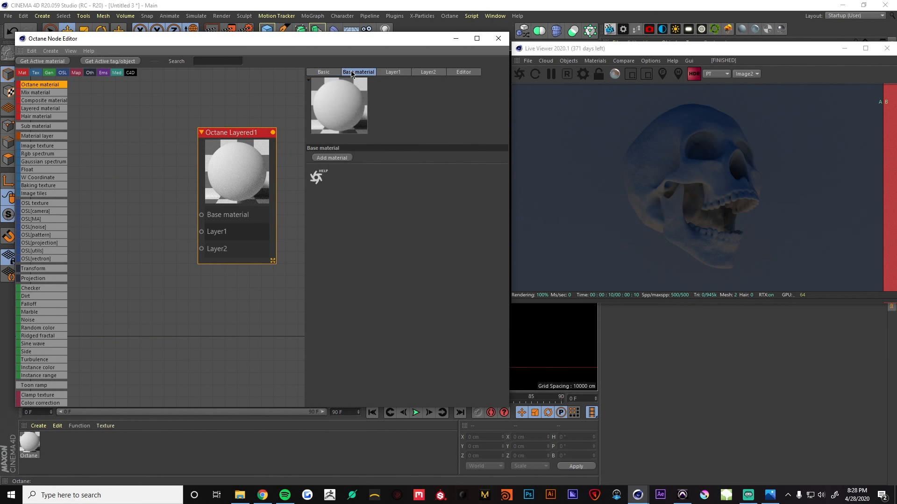
pyautogui.click(347, 158)
pyautogui.moveTo(157, 161); pyautogui.dragTo(131, 161)
pyautogui.moveTo(234, 171); pyautogui.dragTo(257, 181)
pyautogui.moveTo(189, 195); pyautogui.dragTo(186, 189, button='middle')
pyautogui.moveTo(127, 171); pyautogui.dragTo(129, 166)
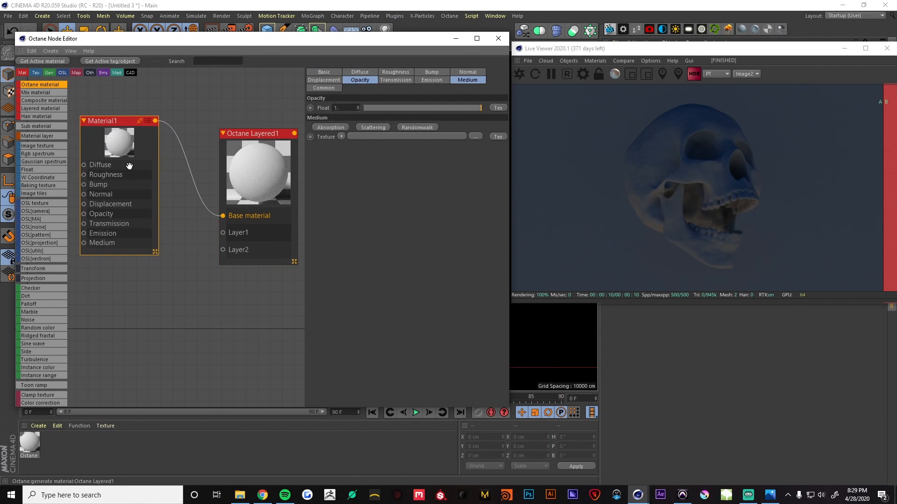
# Set the base material's type to Glossy and apply the layered material to the skull.
pyautogui.click(357, 73)
pyautogui.click(338, 73)
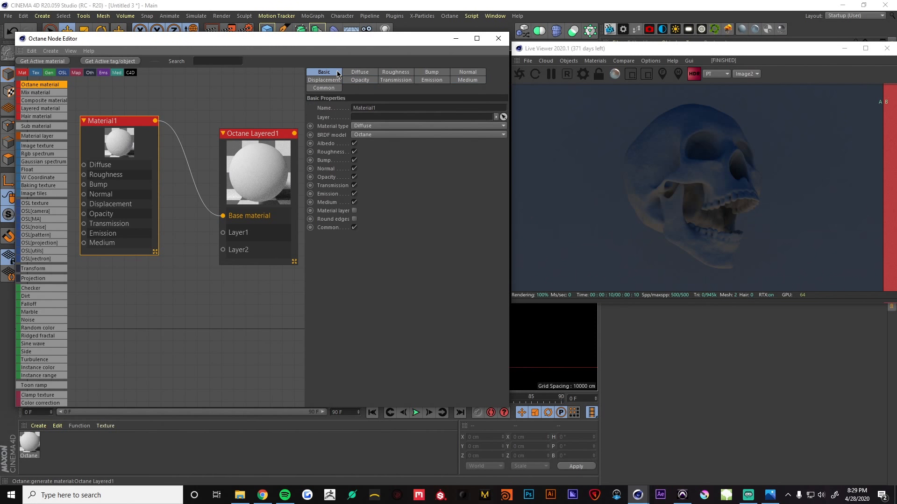
pyautogui.click(367, 127)
pyautogui.click(369, 135)
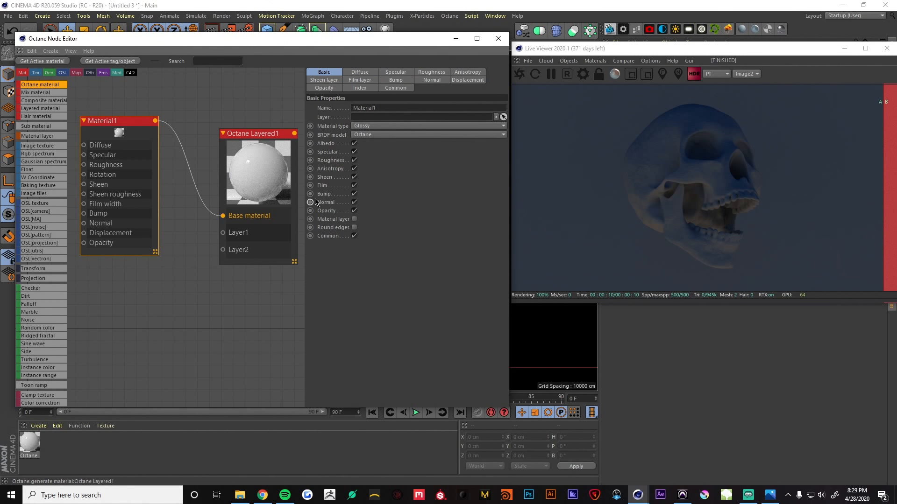
pyautogui.moveTo(30, 442); pyautogui.dragTo(653, 169)
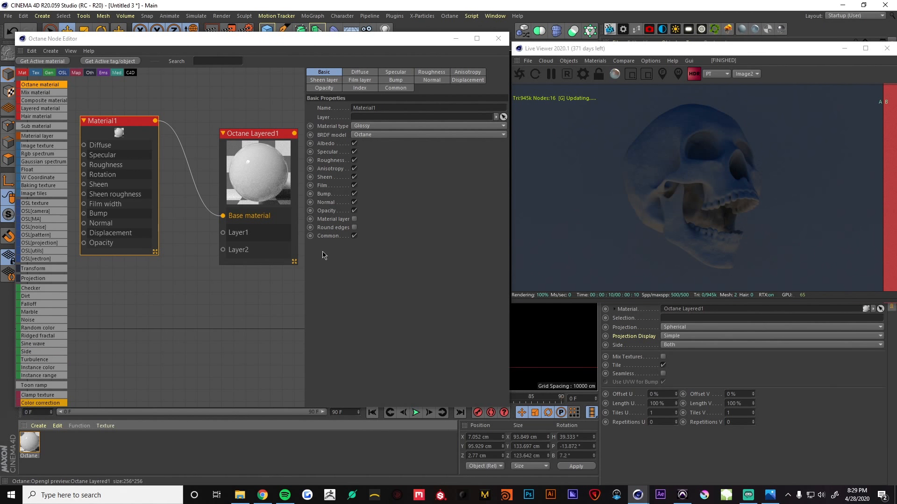
# Add a Cinema 4D Noise shader and connect it to the base material's Diffuse channel.
pyautogui.moveTo(105, 149); pyautogui.dragTo(127, 159)
pyautogui.scroll(-6, 50, 365)
pyautogui.scroll(-3, 49, 366)
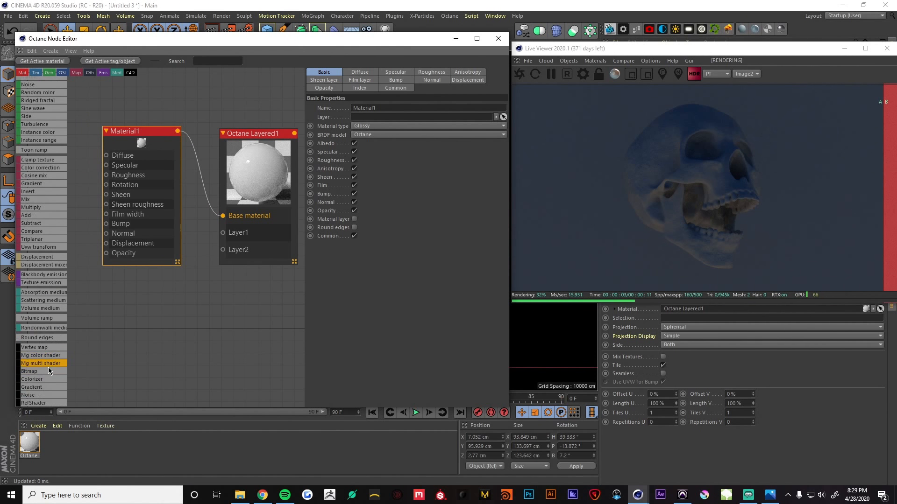
pyautogui.moveTo(159, 302); pyautogui.dragTo(225, 288, button='middle')
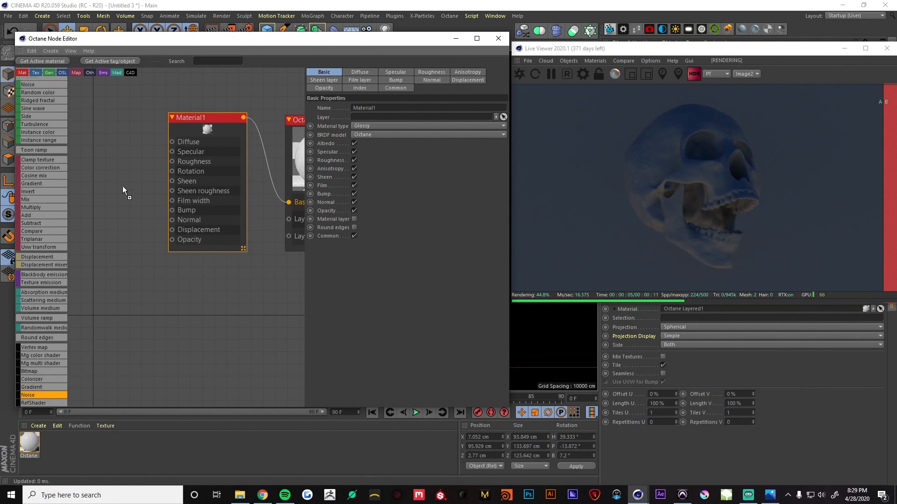
pyautogui.moveTo(122, 186); pyautogui.dragTo(171, 142)
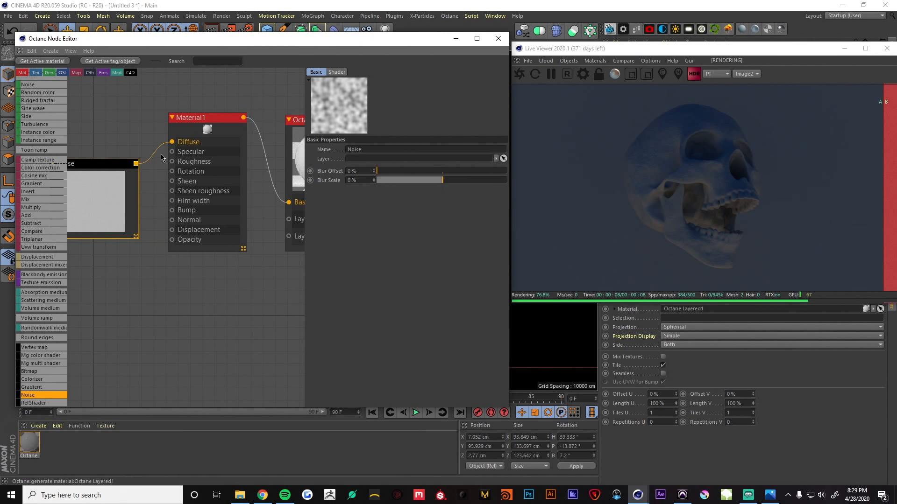
pyautogui.moveTo(91, 184); pyautogui.dragTo(83, 186)
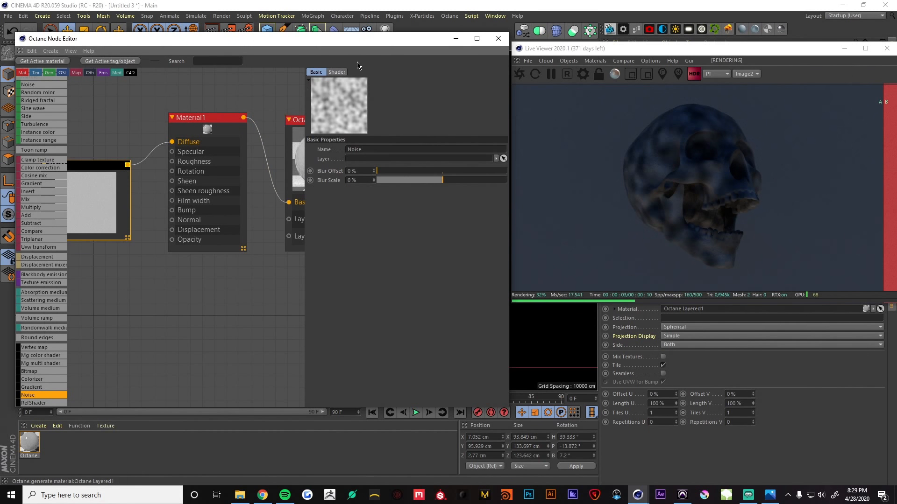
# Set the Noise shader's type to Electric, its brightness to 12% and its contrast to 53%.
pyautogui.click(337, 72)
pyautogui.click(389, 172)
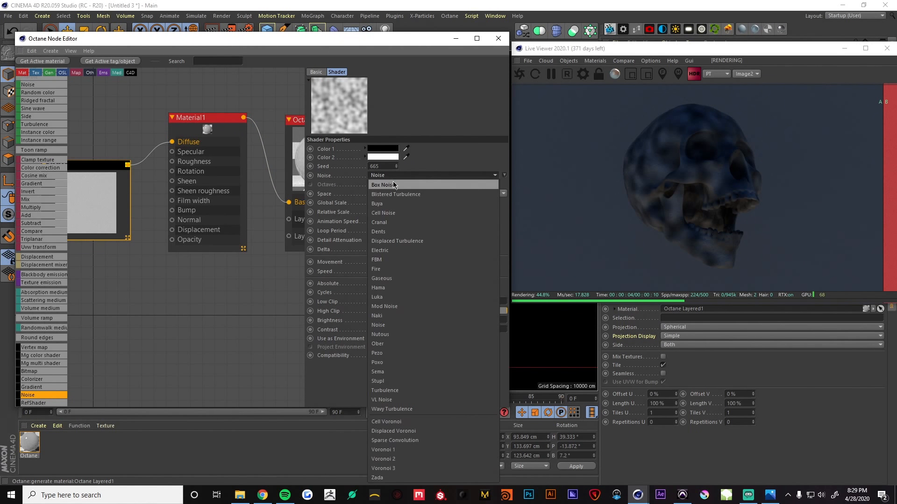
pyautogui.click(375, 249)
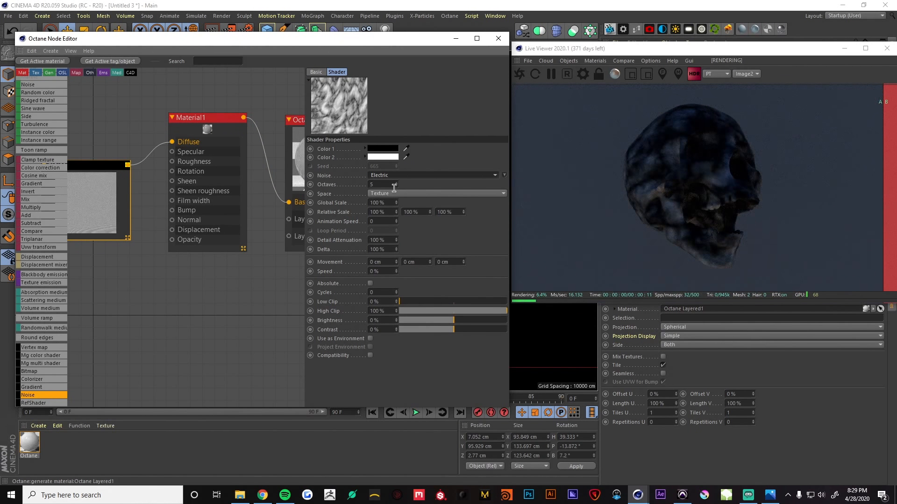
pyautogui.moveTo(465, 330)
pyautogui.mouseDown()
pyautogui.moveTo(490, 330)
pyautogui.moveTo(460, 322)
pyautogui.mouseUp()
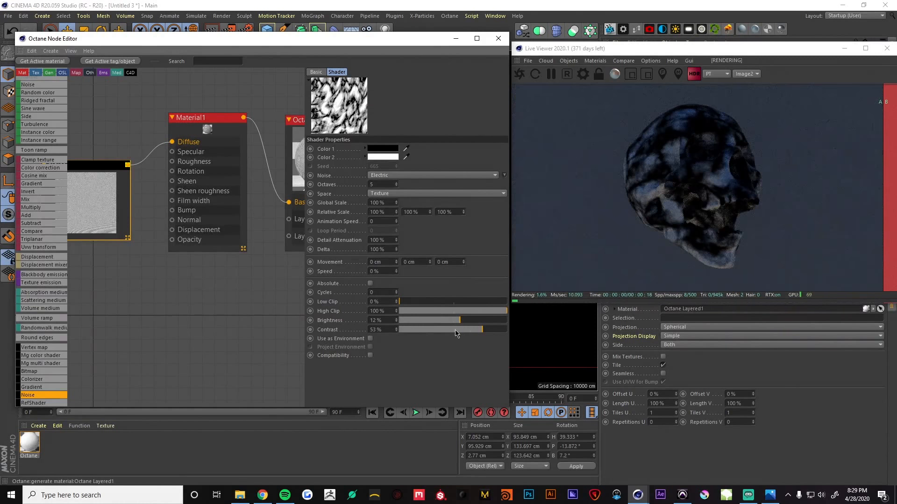
# Insert a Gradient node between the Noise shader and the base material's Diffuse channel and space the nodes apart.
pyautogui.moveTo(158, 282); pyautogui.dragTo(212, 282, button='middle')
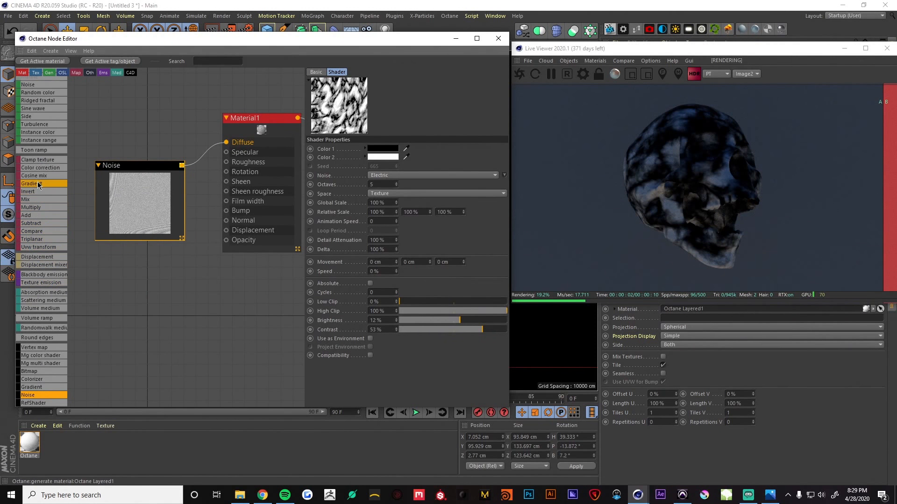
pyautogui.moveTo(38, 182); pyautogui.dragTo(211, 161)
pyautogui.moveTo(260, 139); pyautogui.dragTo(272, 134)
pyautogui.moveTo(150, 198); pyautogui.dragTo(106, 204)
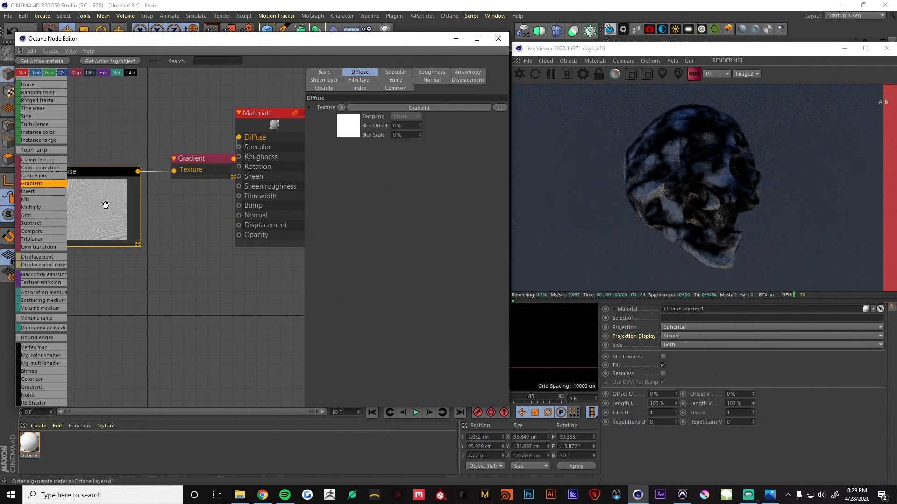
# Recolor the gradient's starting knot blue with hue 195°, saturation 91% and value 81%.
pyautogui.moveTo(202, 160); pyautogui.dragTo(197, 162)
pyautogui.doubleClick(357, 182)
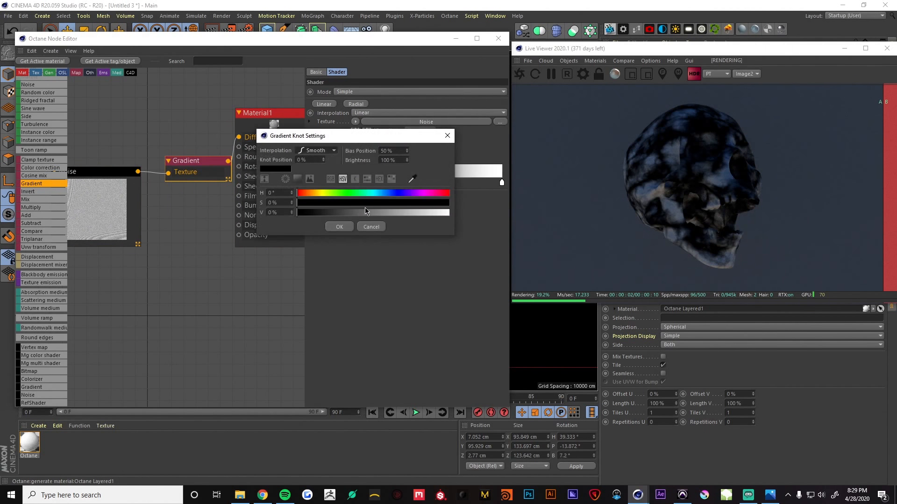
pyautogui.moveTo(372, 216); pyautogui.dragTo(434, 202)
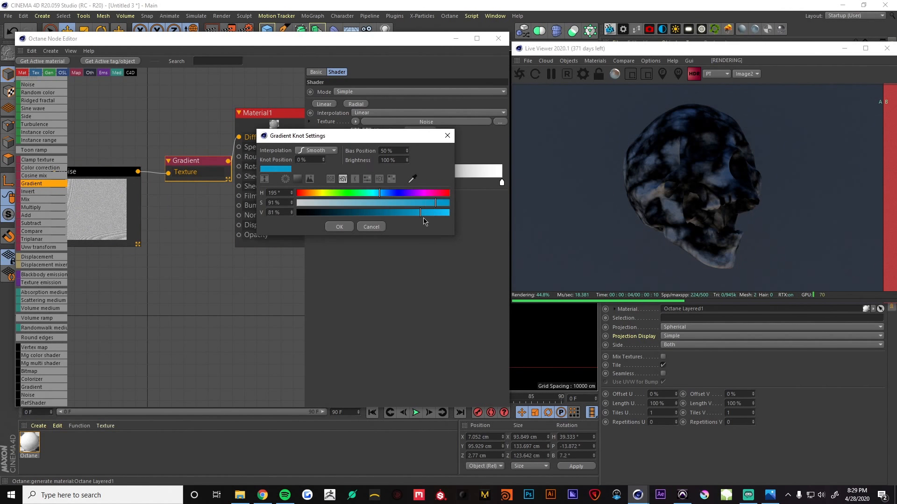
pyautogui.click(339, 227)
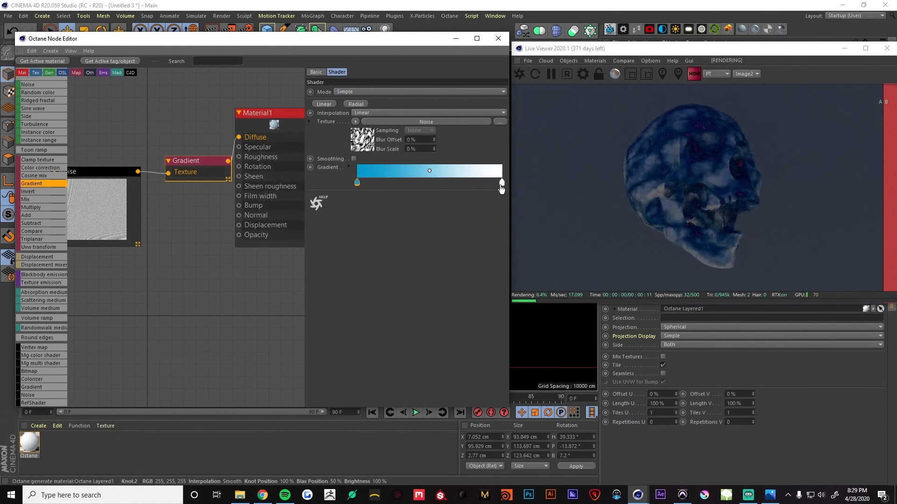
# Recolor the gradient's ending knot a saturated yellow with hue 51°.
pyautogui.doubleClick(501, 182)
pyautogui.click(464, 194)
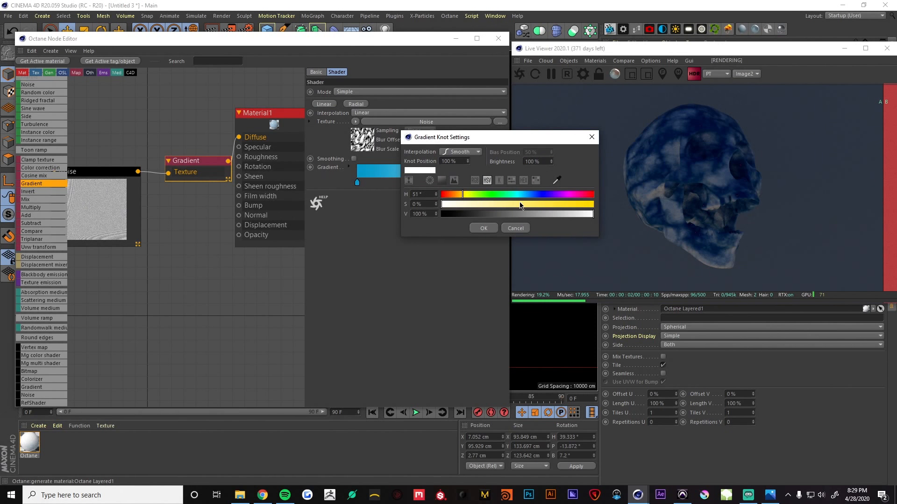
pyautogui.moveTo(520, 206); pyautogui.dragTo(591, 204)
pyautogui.click(483, 228)
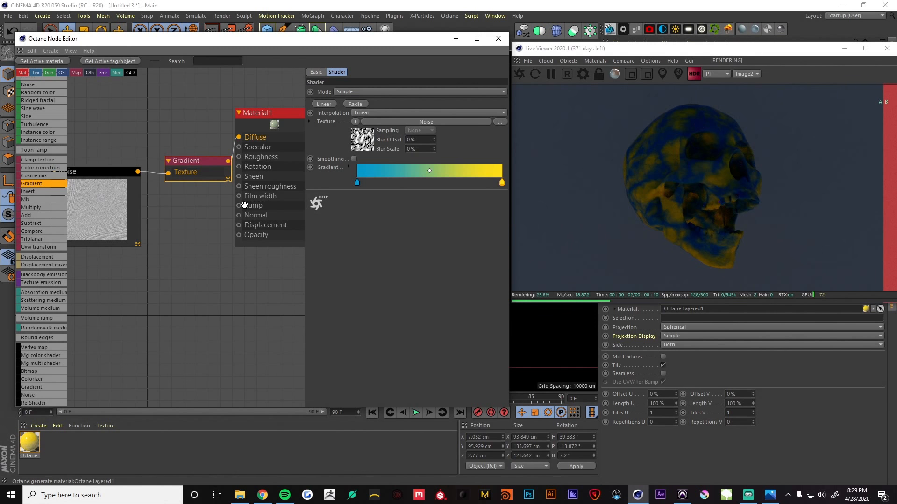
# Rotate the OctaneDayLight to about H 134°, P -70.3° and B -13.4° to light the skull.
pyautogui.click(844, 48)
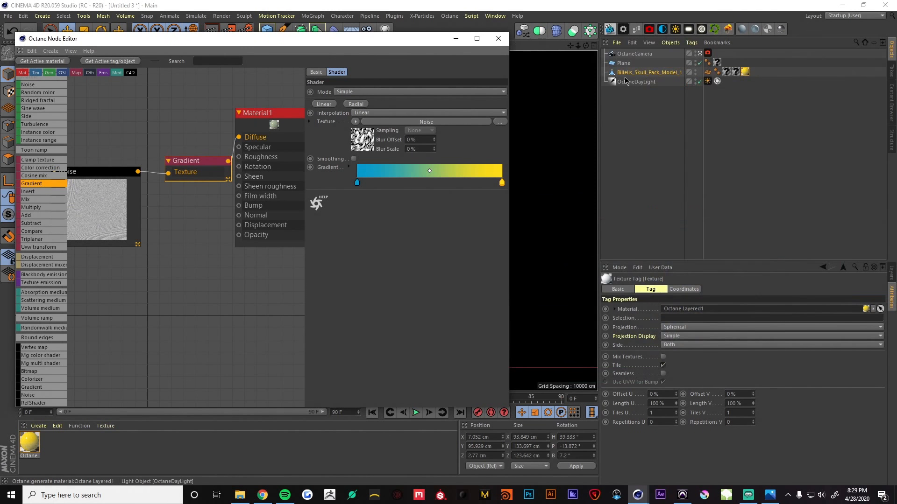
pyautogui.click(630, 83)
pyautogui.click(456, 38)
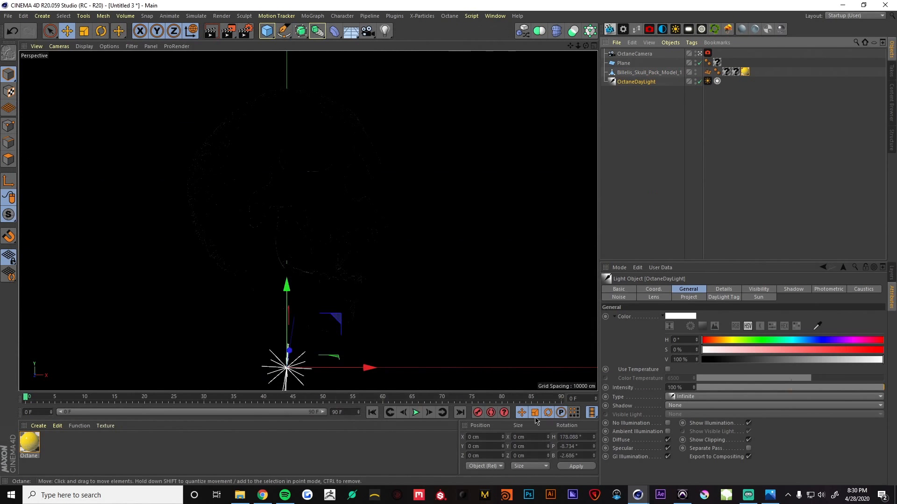
pyautogui.moveTo(637, 493)
pyautogui.click(651, 455)
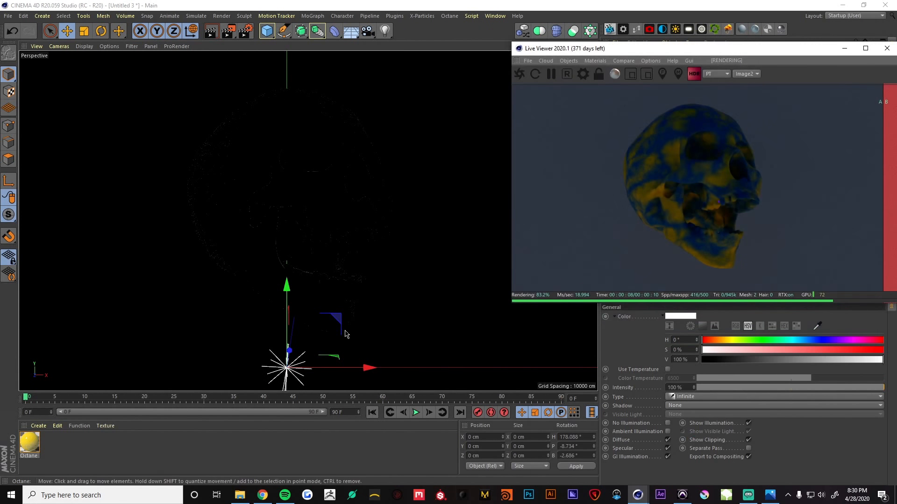
pyautogui.press('t')
pyautogui.press('r')
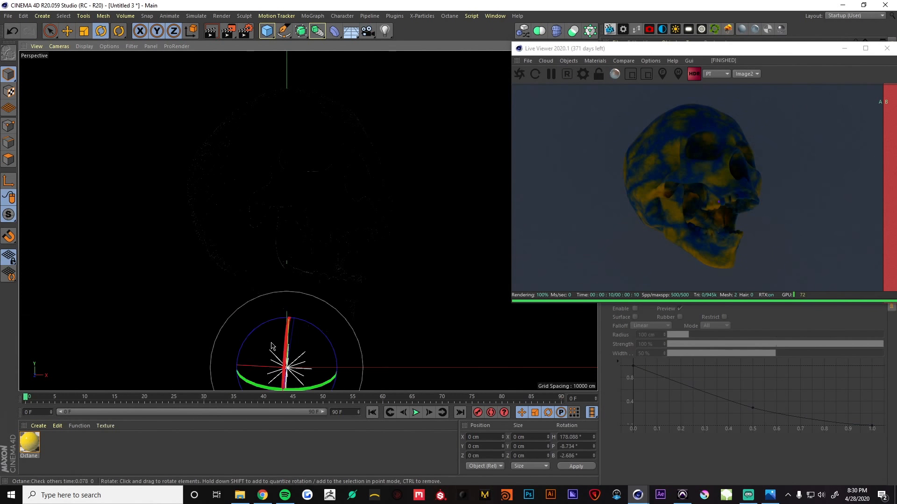
pyautogui.moveTo(274, 344)
pyautogui.mouseDown()
pyautogui.moveTo(266, 345)
pyautogui.moveTo(259, 383)
pyautogui.moveTo(242, 388)
pyautogui.mouseUp()
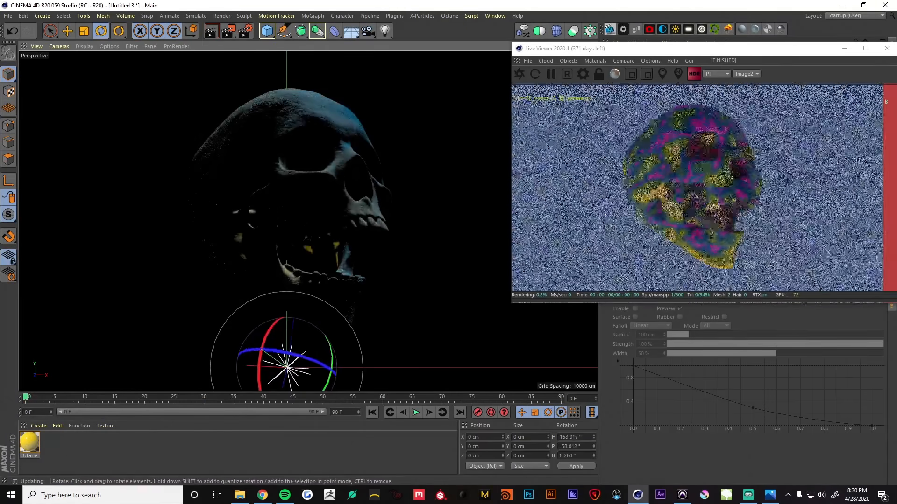
pyautogui.moveTo(303, 335); pyautogui.dragTo(299, 356)
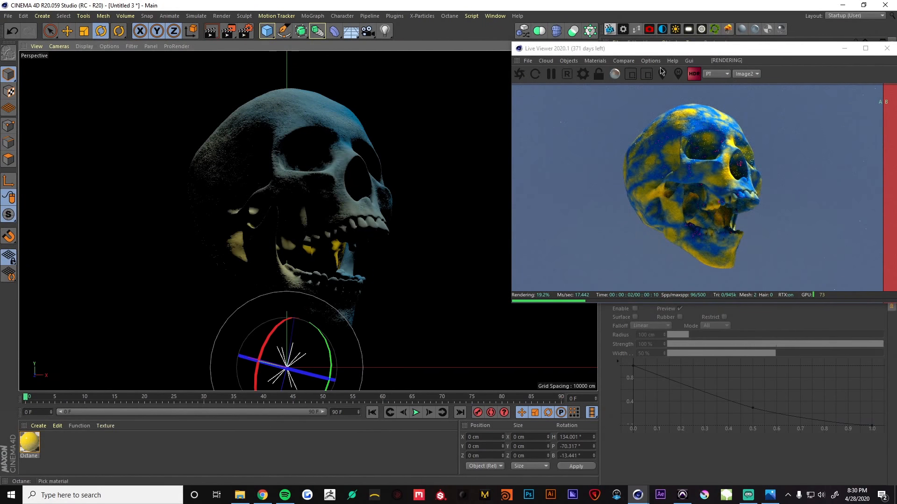
# Turn off the Live Viewer's A/B comparison and bring back the Octane Node Editor.
pyautogui.click(624, 61)
pyautogui.click(645, 80)
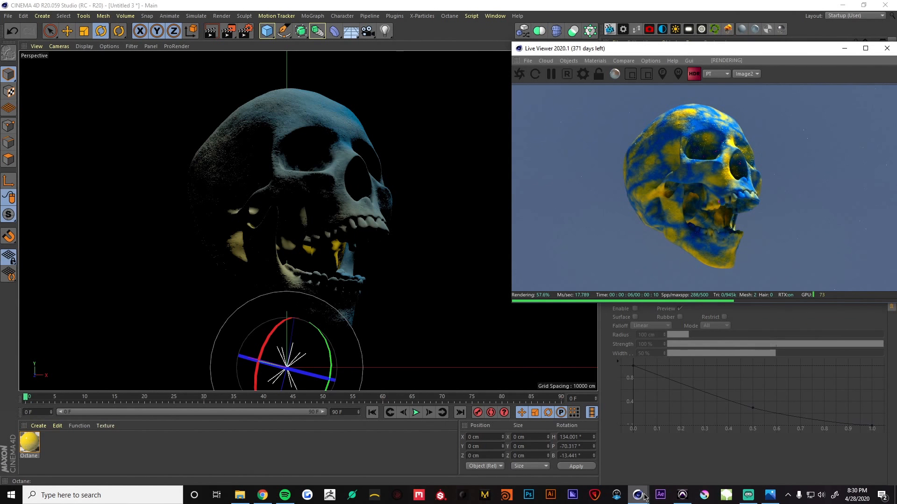
pyautogui.moveTo(637, 495)
pyautogui.click(743, 450)
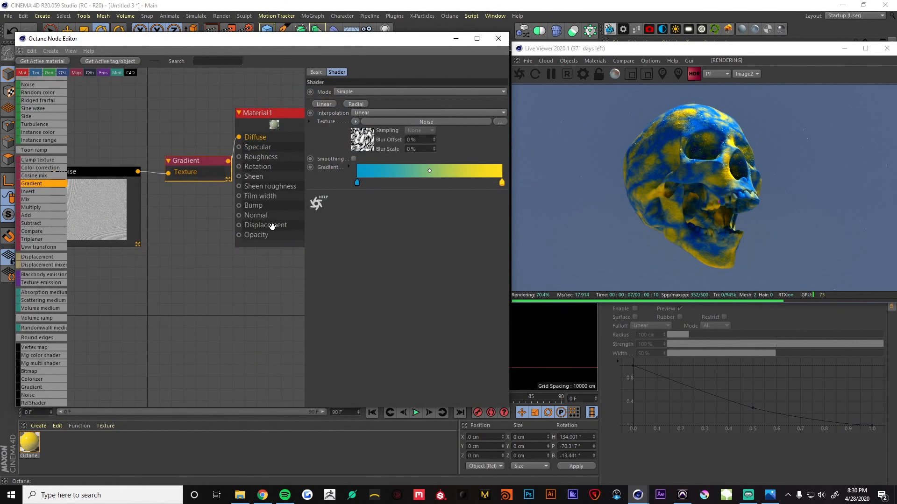
# Move the base material node away from the Gradient and connect the Noise shader to its Bump channel.
pyautogui.moveTo(273, 131); pyautogui.dragTo(285, 126)
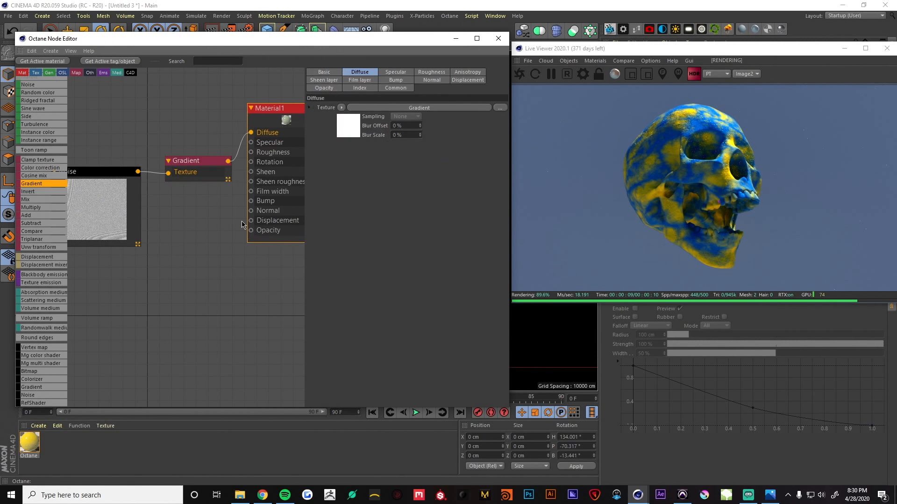
pyautogui.moveTo(233, 219)
pyautogui.mouseDown(button='middle')
pyautogui.moveTo(155, 223)
pyautogui.moveTo(262, 207)
pyautogui.moveTo(245, 207)
pyautogui.mouseUp(button='middle')
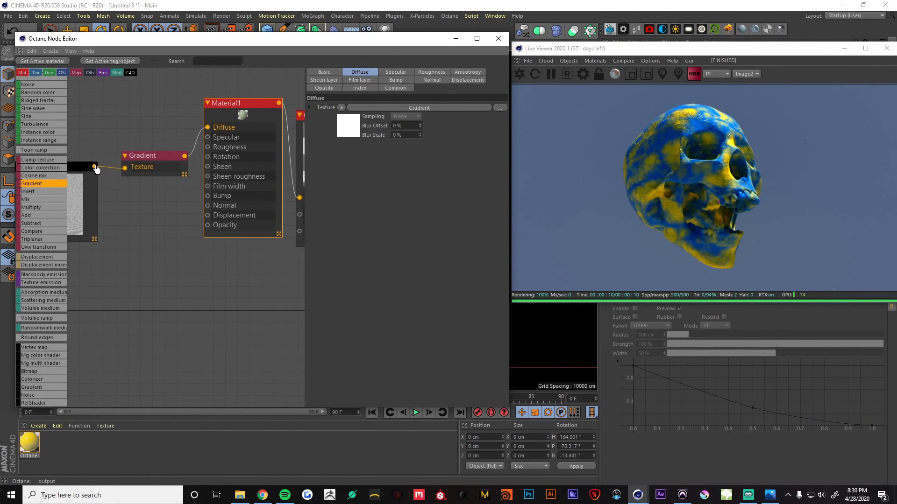
pyautogui.moveTo(95, 168); pyautogui.dragTo(208, 195)
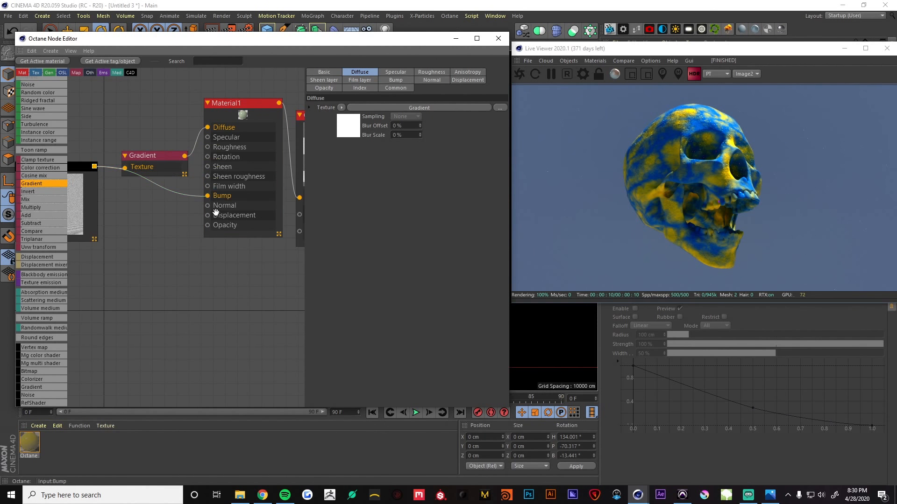
# Add a Diffuse layer to Layer1 of the layered material and place its node below the base material.
pyautogui.moveTo(216, 189); pyautogui.dragTo(168, 193, button='middle')
pyautogui.click(273, 172)
pyautogui.moveTo(273, 169); pyautogui.dragTo(230, 178, button='middle')
pyautogui.moveTo(242, 178); pyautogui.dragTo(264, 185)
pyautogui.moveTo(263, 185)
pyautogui.mouseDown(button='middle')
pyautogui.moveTo(276, 186)
pyautogui.moveTo(248, 177)
pyautogui.mouseUp(button='middle')
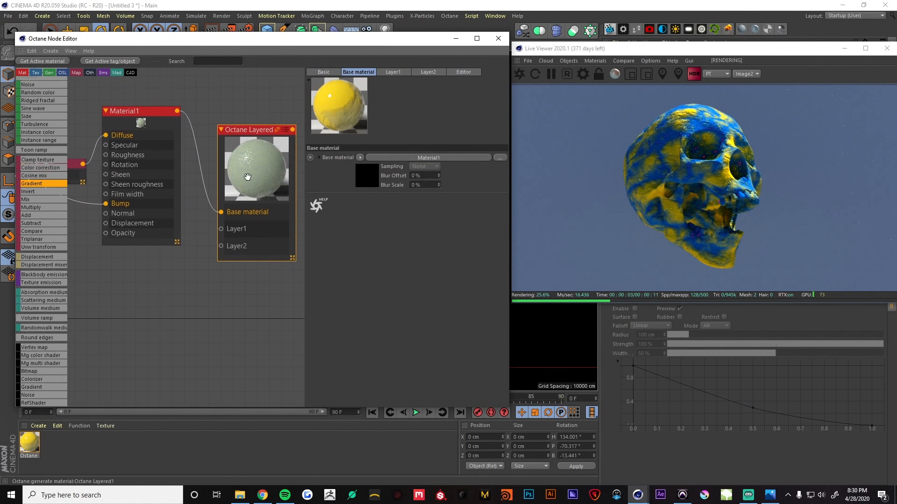
pyautogui.click(386, 72)
pyautogui.click(339, 159)
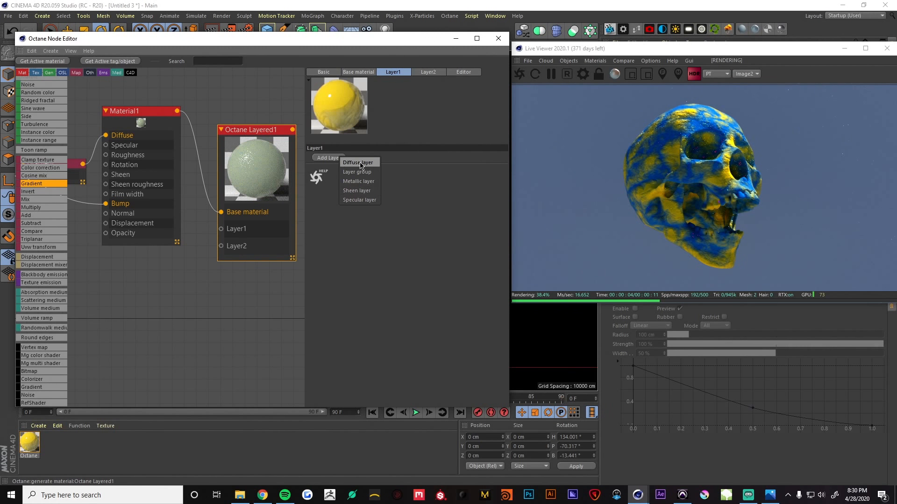
pyautogui.click(357, 163)
pyautogui.moveTo(172, 289); pyautogui.dragTo(150, 289)
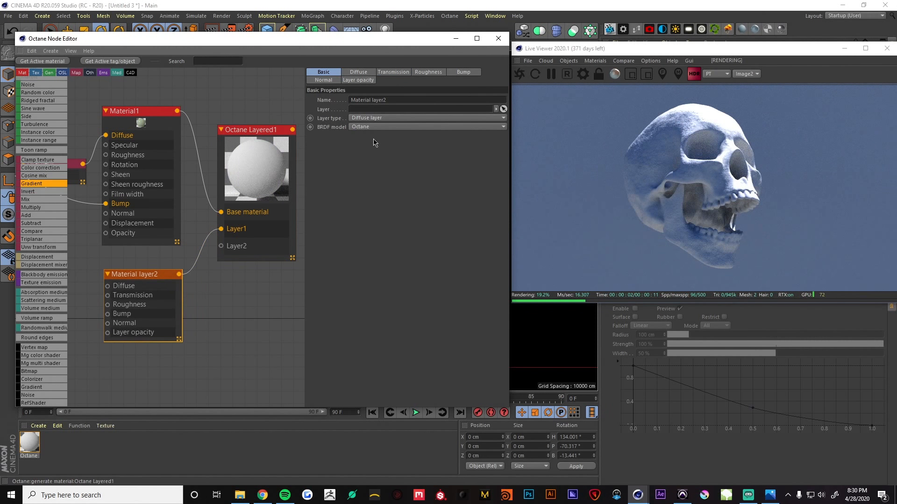
# Connect the Noise shader to the diffuse layer's Layer opacity input.
pyautogui.click(360, 73)
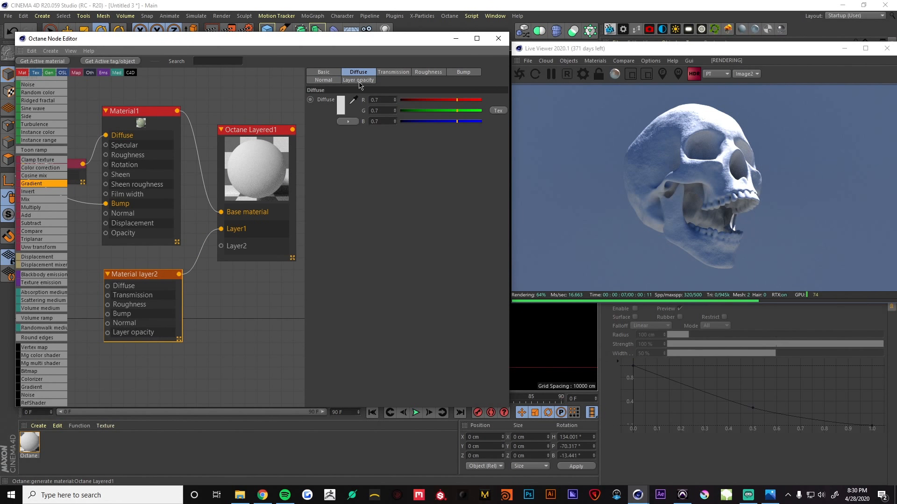
pyautogui.moveTo(153, 290); pyautogui.dragTo(196, 274, button='middle')
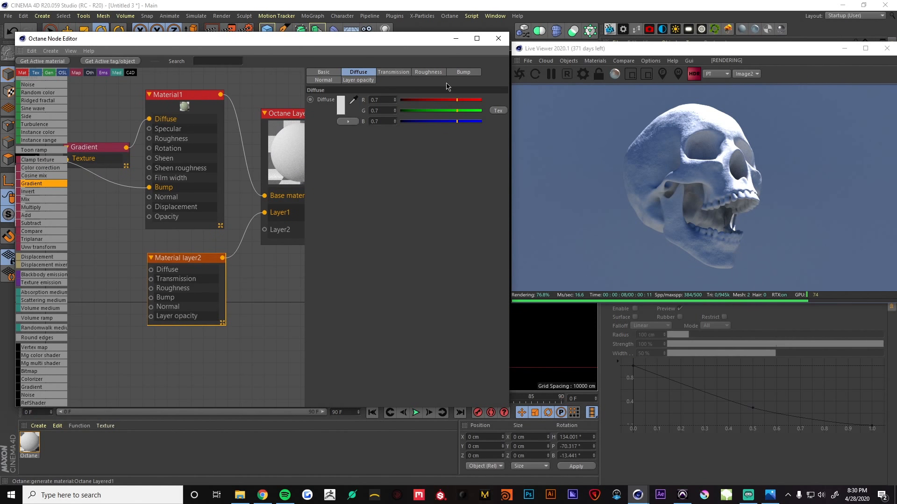
pyautogui.click(355, 82)
pyautogui.moveTo(92, 210); pyautogui.dragTo(185, 203, button='middle')
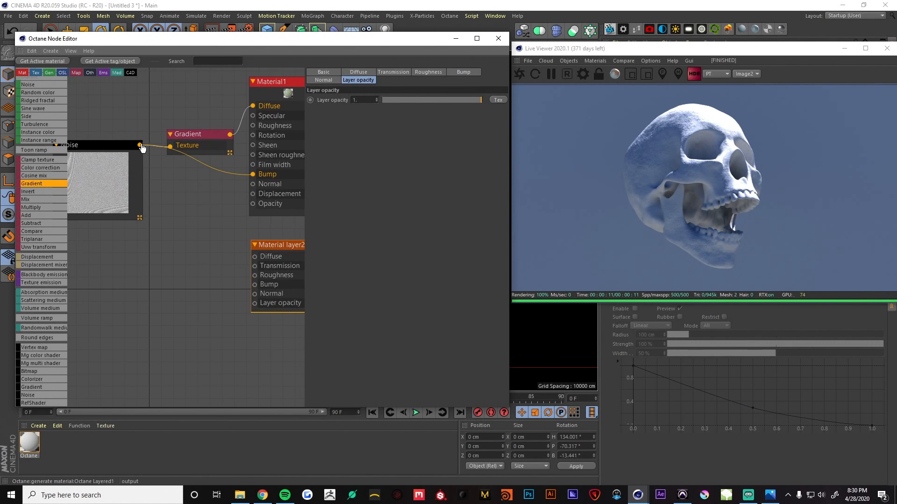
pyautogui.moveTo(140, 146); pyautogui.dragTo(255, 303)
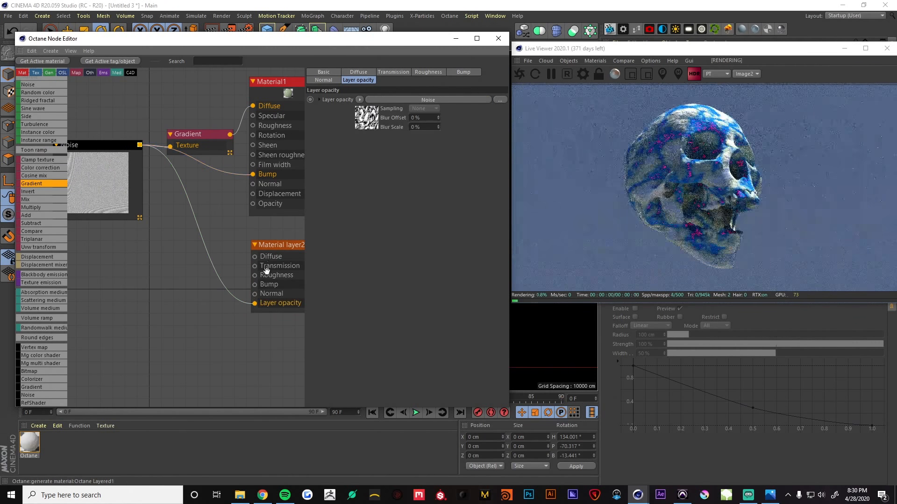
# Change the diffuse layer's color to pink with red about 0.89 and green about 0.127.
pyautogui.moveTo(266, 270); pyautogui.dragTo(259, 268)
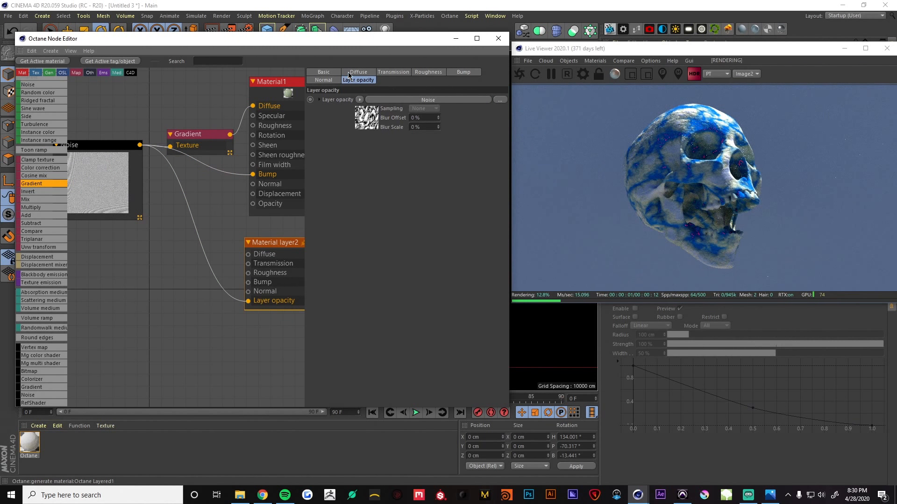
pyautogui.click(356, 73)
pyautogui.moveTo(457, 99); pyautogui.dragTo(411, 111)
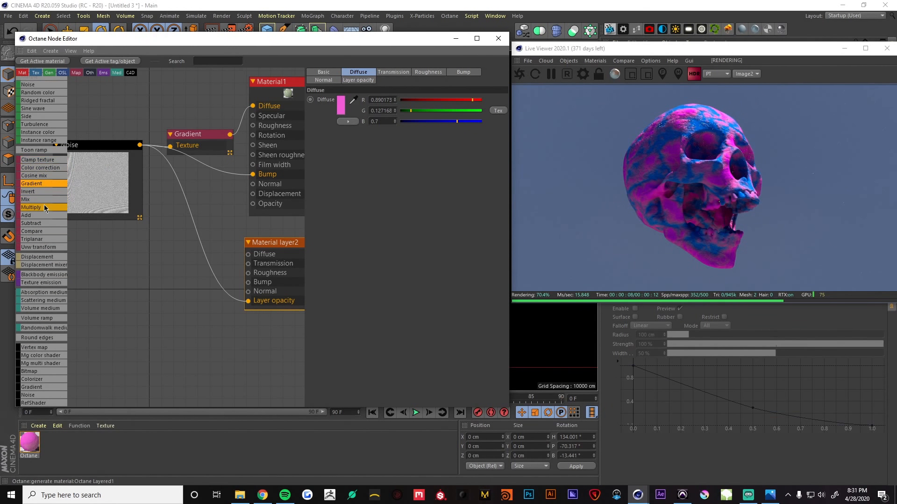
# Insert a Color correction node between the Noise shader and the diffuse layer's opacity input.
pyautogui.scroll(10, 44, 204)
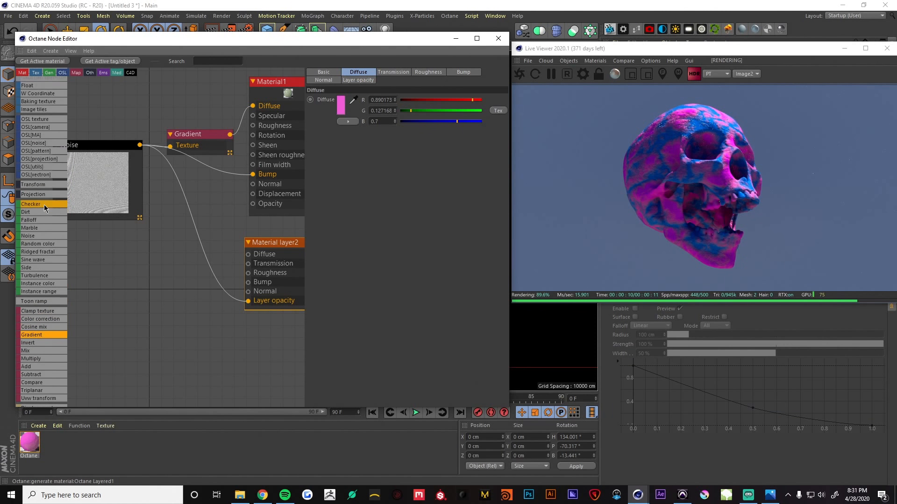
pyautogui.scroll(-4, 44, 204)
pyautogui.scroll(-2, 38, 265)
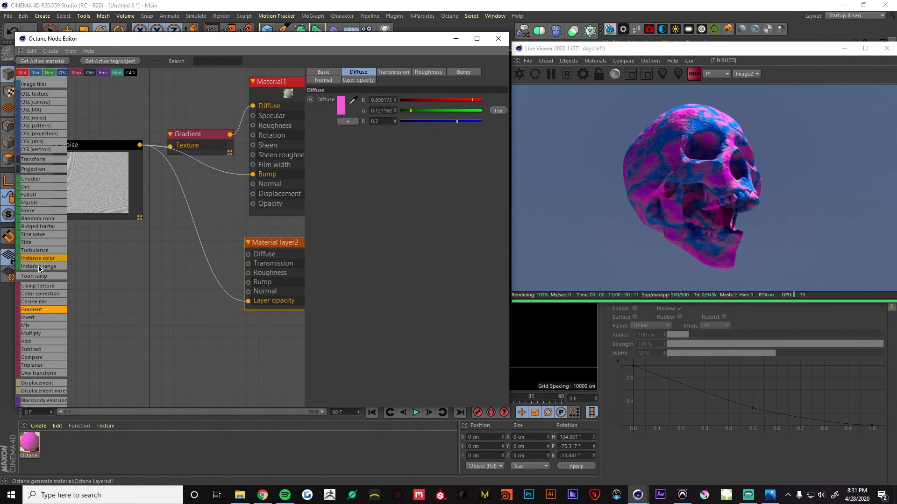
pyautogui.moveTo(196, 224); pyautogui.dragTo(195, 226)
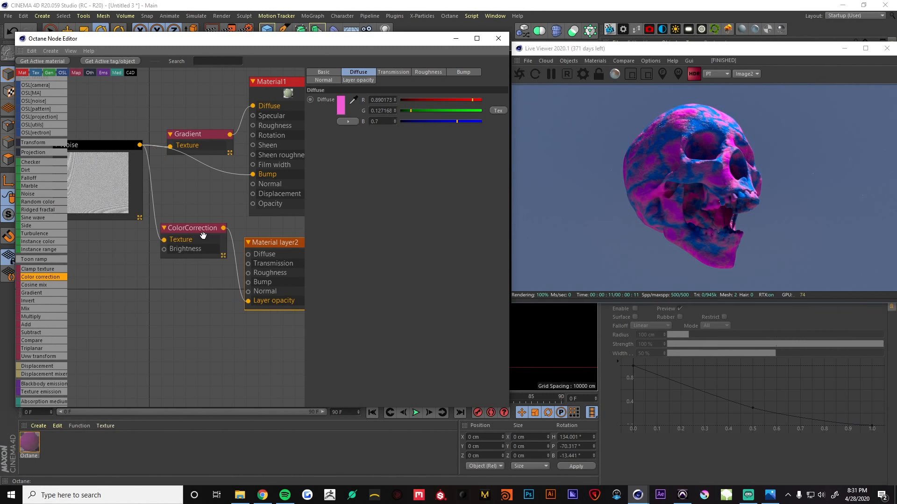
# Set the color correction's contrast to about 0.95 and gamma to about 7, and shift its node away from the diffuse layer.
pyautogui.click(443, 176)
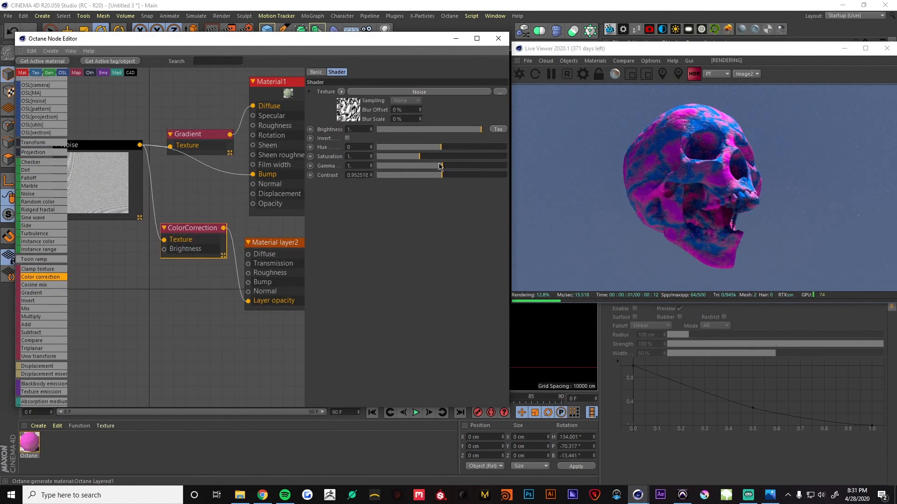
pyautogui.moveTo(442, 171); pyautogui.dragTo(472, 168)
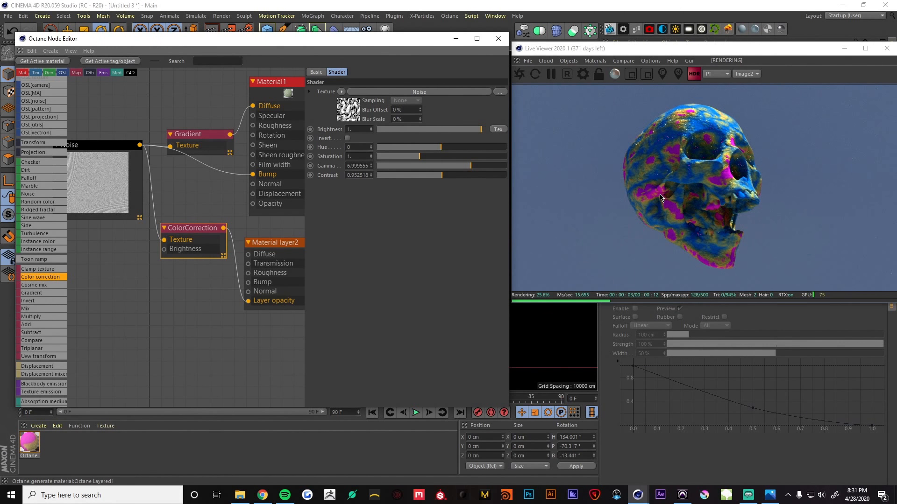
pyautogui.click(257, 261)
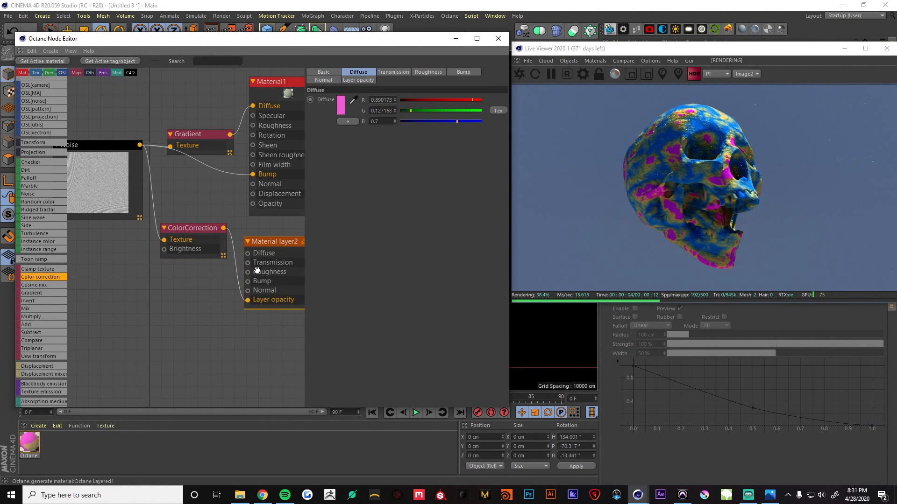
pyautogui.moveTo(211, 234); pyautogui.dragTo(204, 238)
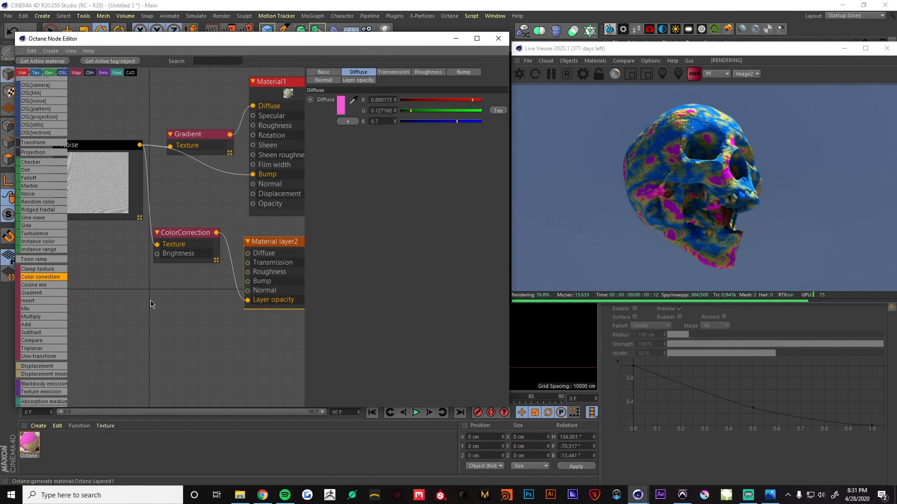
pyautogui.moveTo(172, 298); pyautogui.dragTo(137, 296, button='middle')
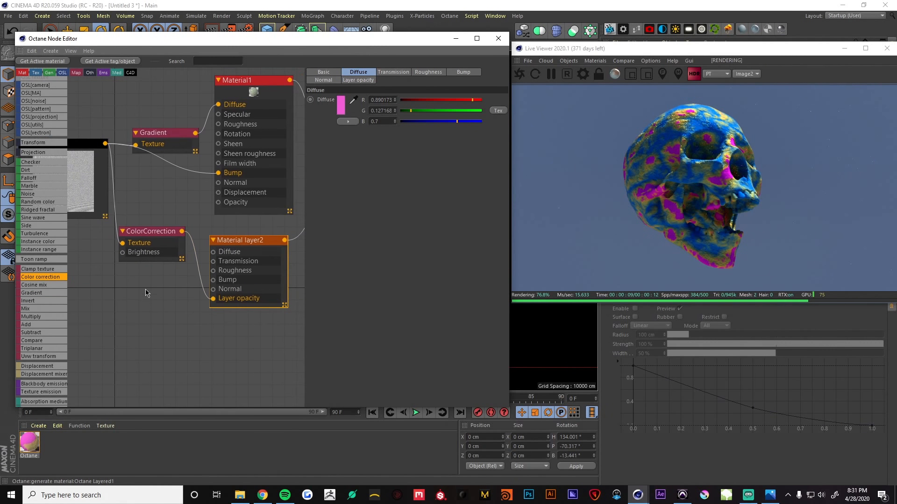
# Try a metallic layer as Layer2 of the Octane Layered material, and delete its node.
pyautogui.click(358, 80)
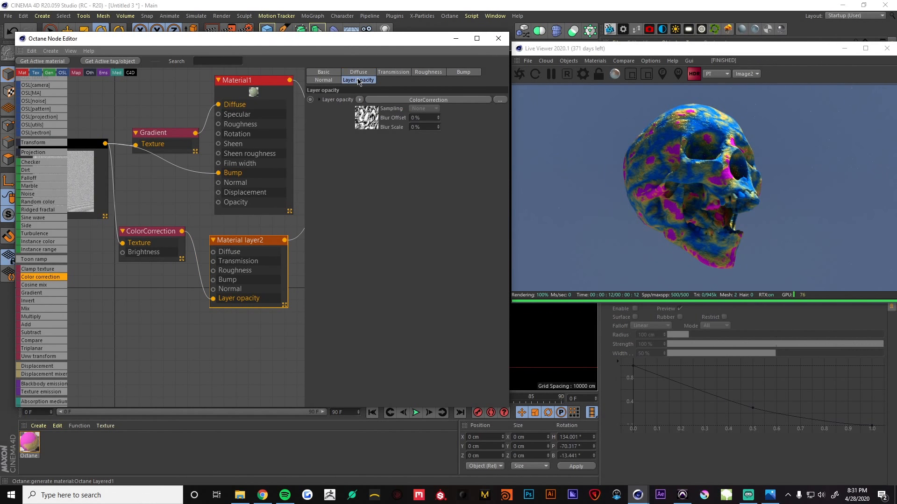
pyautogui.moveTo(241, 230); pyautogui.dragTo(149, 240, button='middle')
pyautogui.click(275, 158)
pyautogui.moveTo(259, 182); pyautogui.dragTo(246, 177, button='middle')
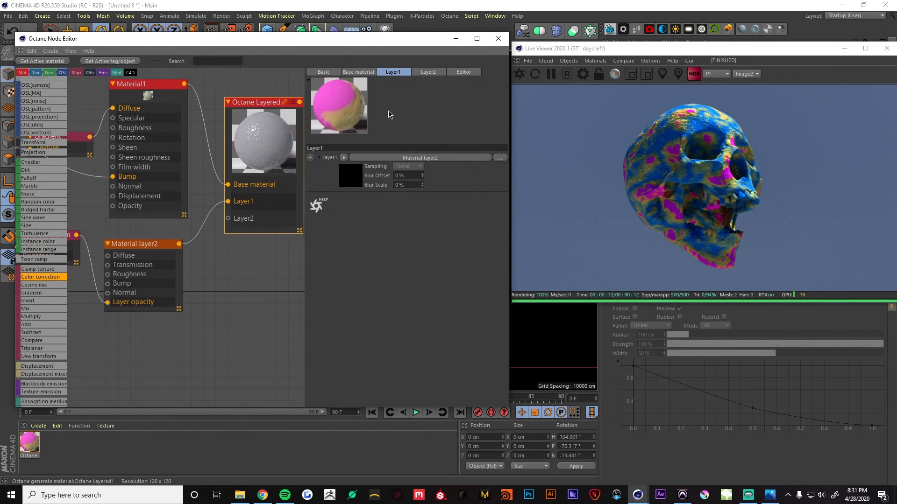
pyautogui.click(428, 72)
pyautogui.click(341, 158)
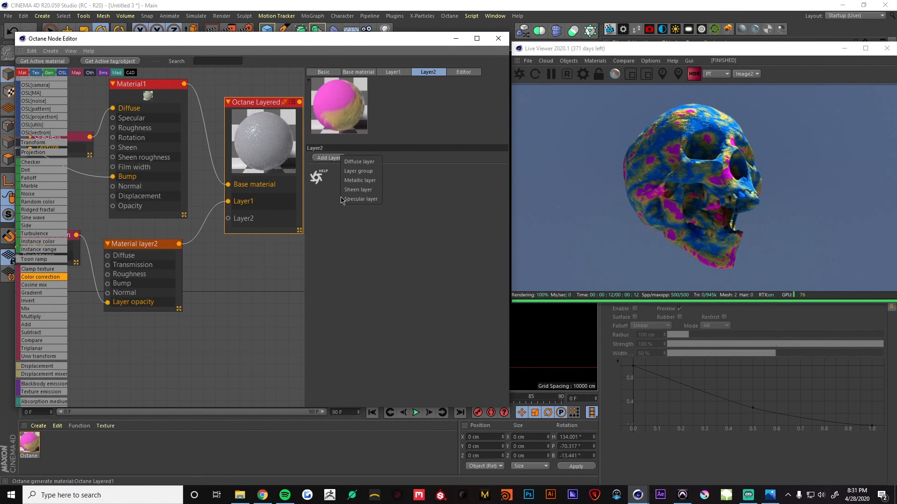
pyautogui.click(369, 181)
pyautogui.click(171, 349)
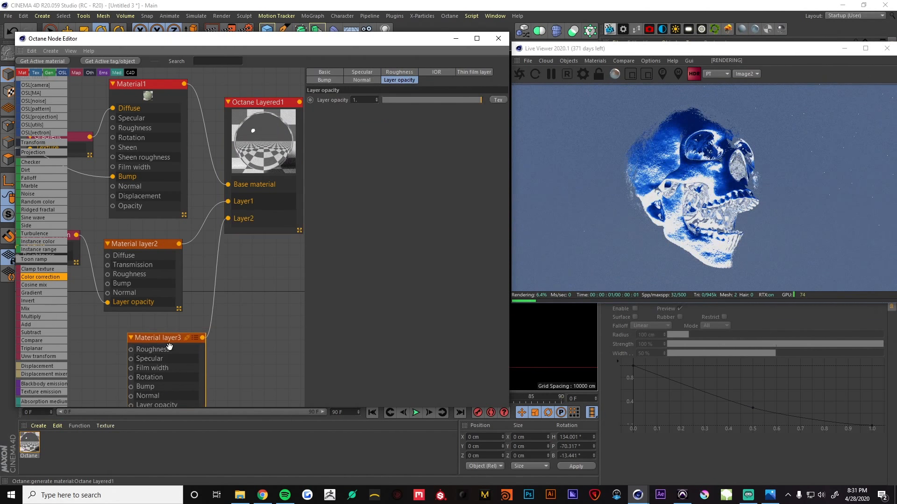
pyautogui.moveTo(169, 347); pyautogui.dragTo(182, 335, button='middle')
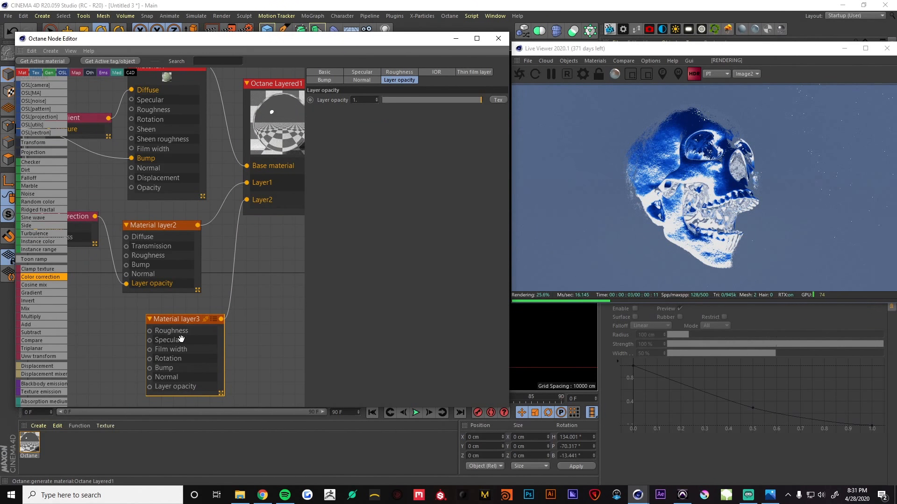
pyautogui.press('Delete')
# Add a diffuse layer as Layer2 of the Octane Layered material and open its settings.
pyautogui.click(290, 177)
pyautogui.click(335, 158)
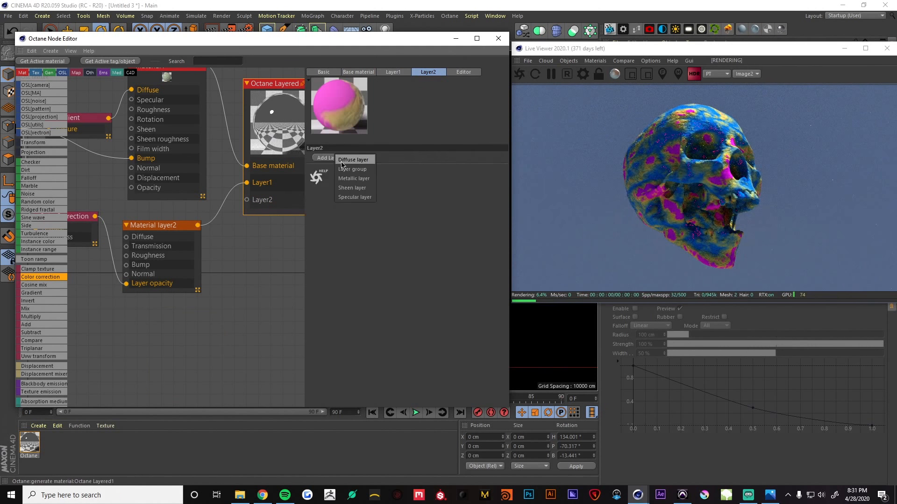
pyautogui.click(344, 166)
pyautogui.click(178, 338)
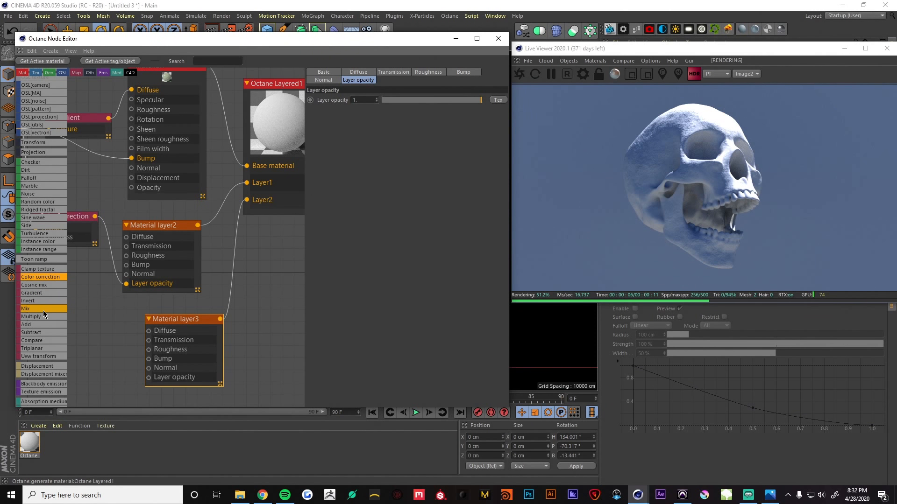
# Connect a shapes1.osl pattern to the new layer's Diffuse input, with width about 0.55 and repeat about 60.5.
pyautogui.scroll(3, 43, 292)
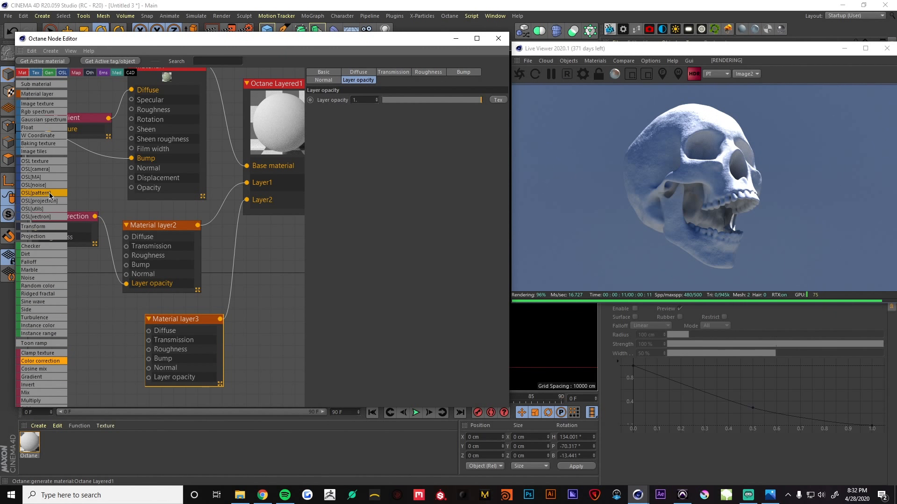
pyautogui.moveTo(49, 192)
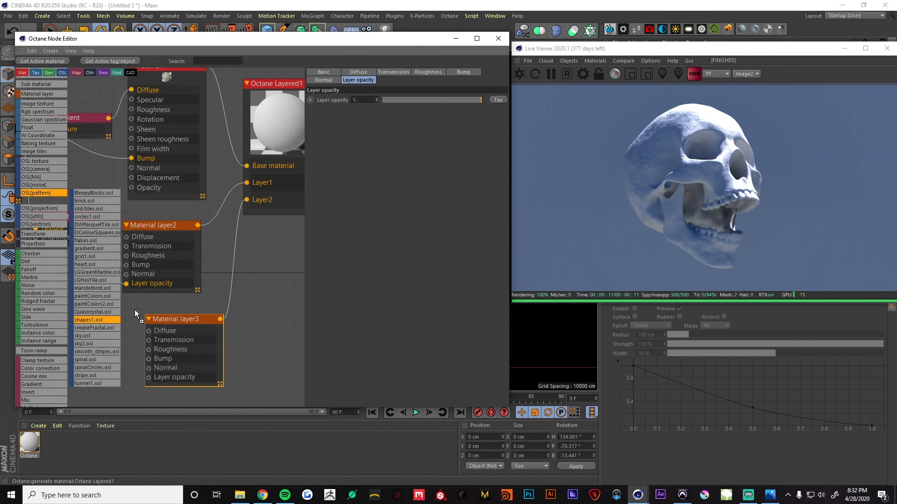
pyautogui.moveTo(135, 310); pyautogui.dragTo(96, 329)
pyautogui.click(49, 198)
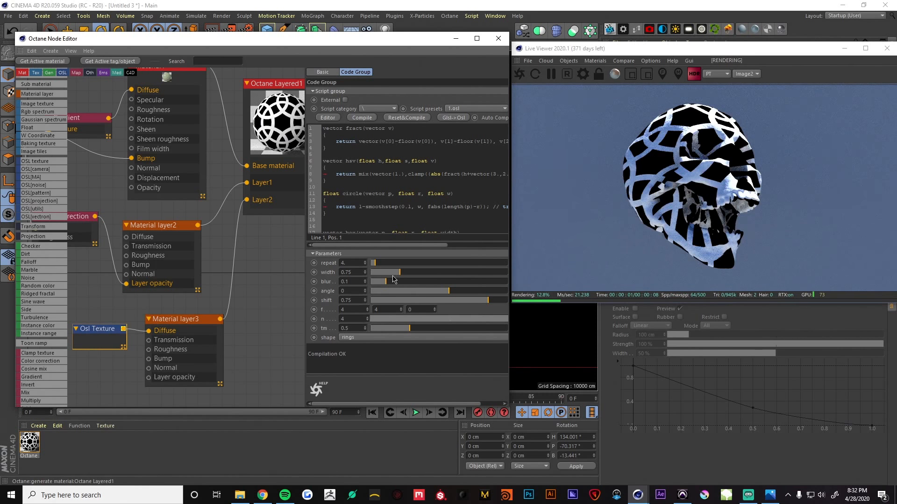
pyautogui.moveTo(401, 272); pyautogui.dragTo(391, 273)
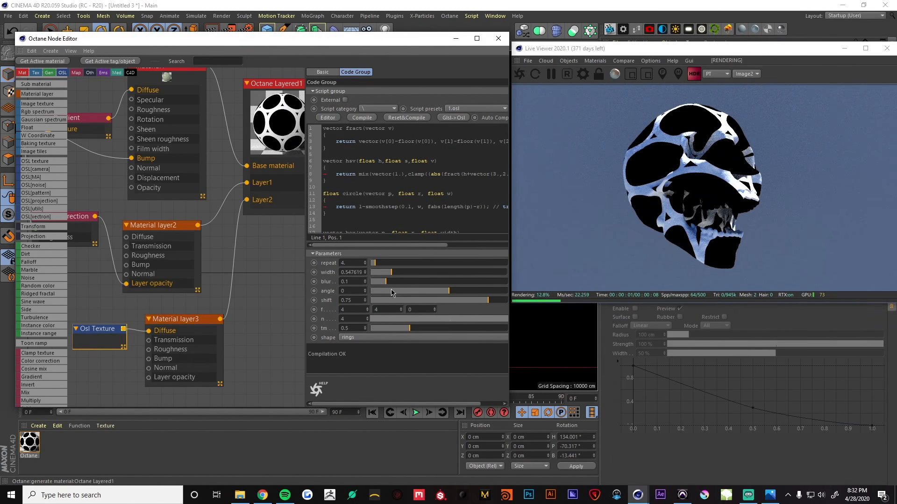
pyautogui.moveTo(395, 264); pyautogui.dragTo(466, 267)
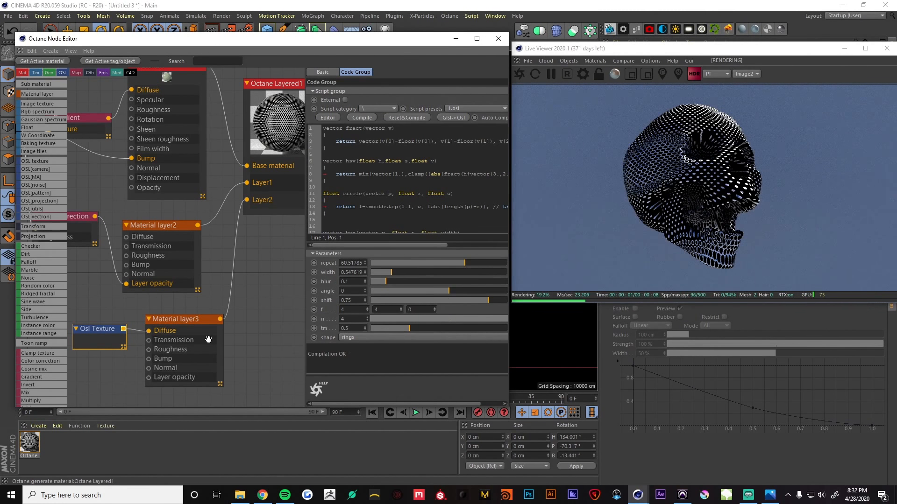
# Try the second diffuse layer's opacity at about 0.236, and restore it to 1.
pyautogui.click(190, 333)
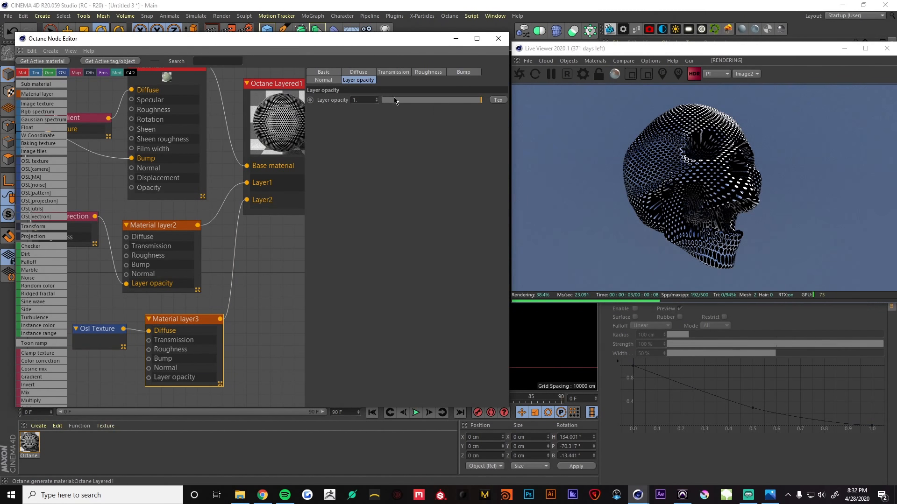
pyautogui.moveTo(483, 100); pyautogui.dragTo(405, 104)
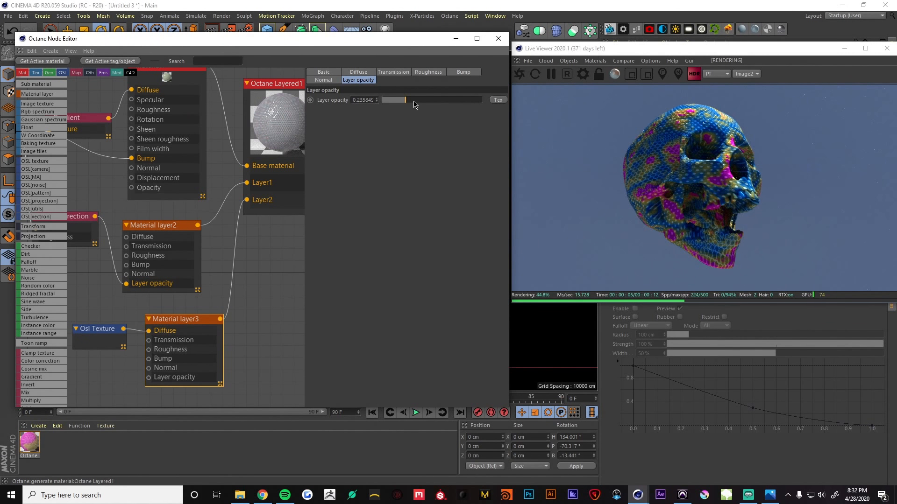
pyautogui.moveTo(413, 100); pyautogui.dragTo(481, 100)
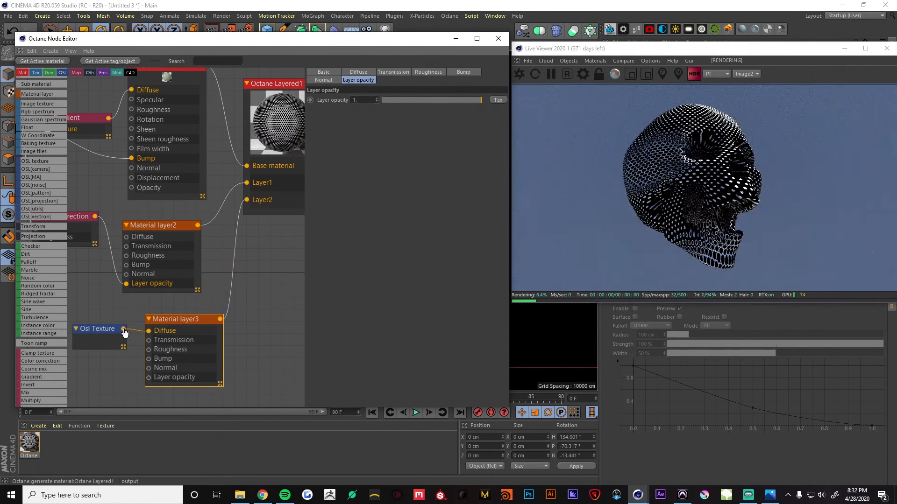
# Connect the OSL texture to the second diffuse layer's Layer opacity input and shift that layer's node away from the texture.
pyautogui.moveTo(122, 331); pyautogui.dragTo(149, 377)
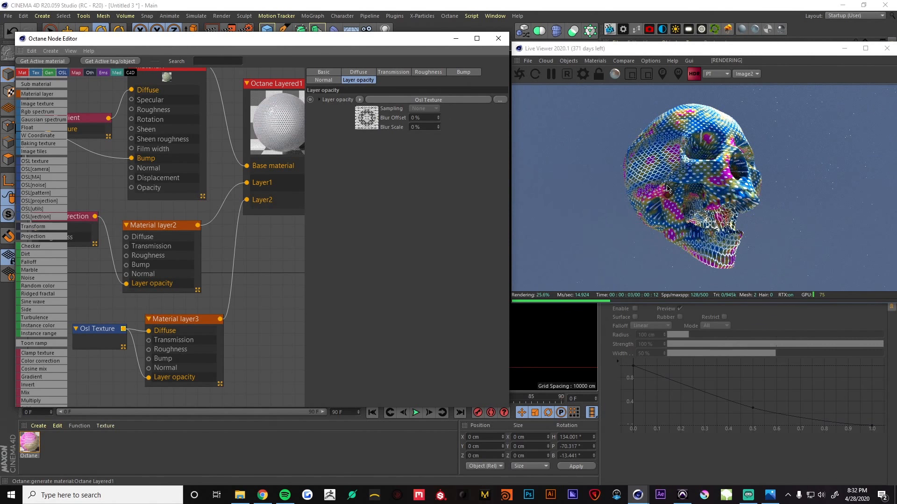
pyautogui.click(182, 319)
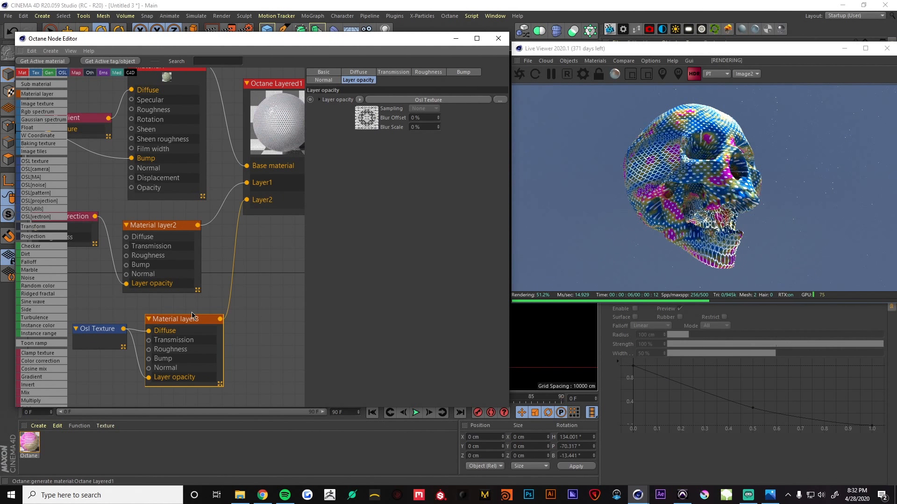
pyautogui.moveTo(192, 316); pyautogui.dragTo(221, 311)
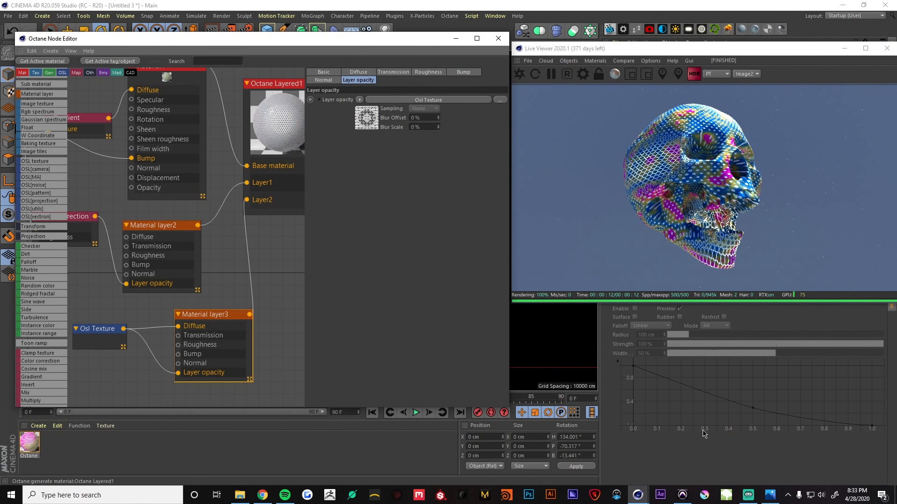
pyautogui.click(748, 495)
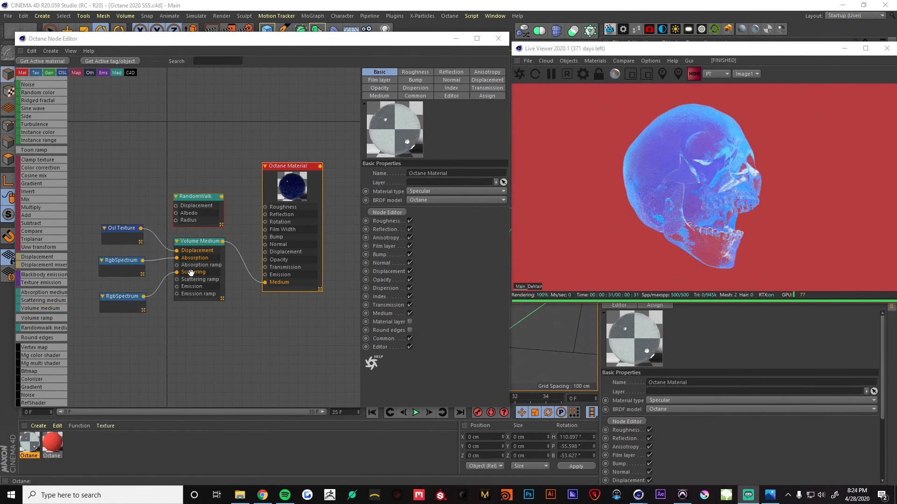
# Open the Volume Medium node's settings, widen the parameter area, and start an A/B render comparison in the Live Viewer.
pyautogui.click(207, 250)
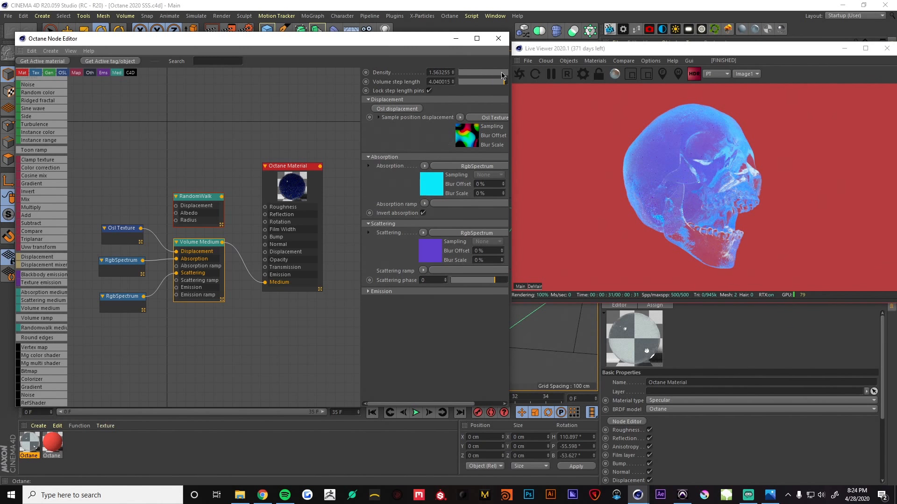
pyautogui.moveTo(361, 82); pyautogui.dragTo(305, 82)
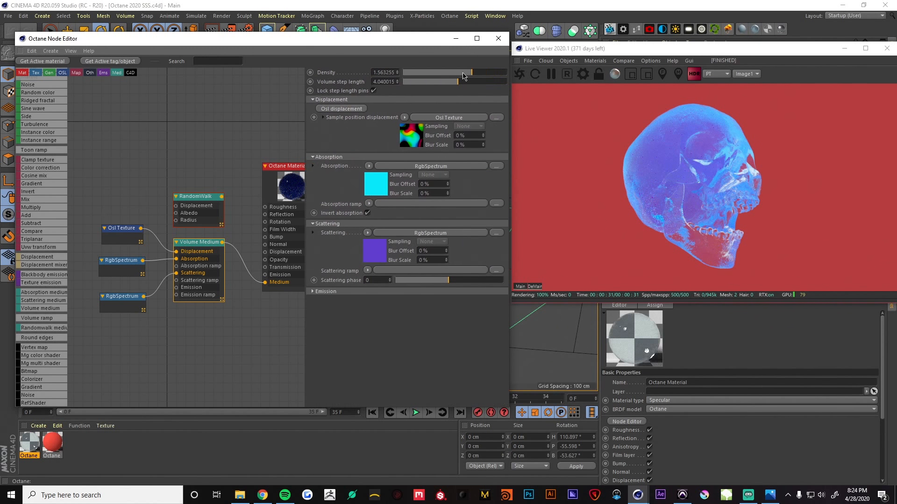
pyautogui.click(623, 61)
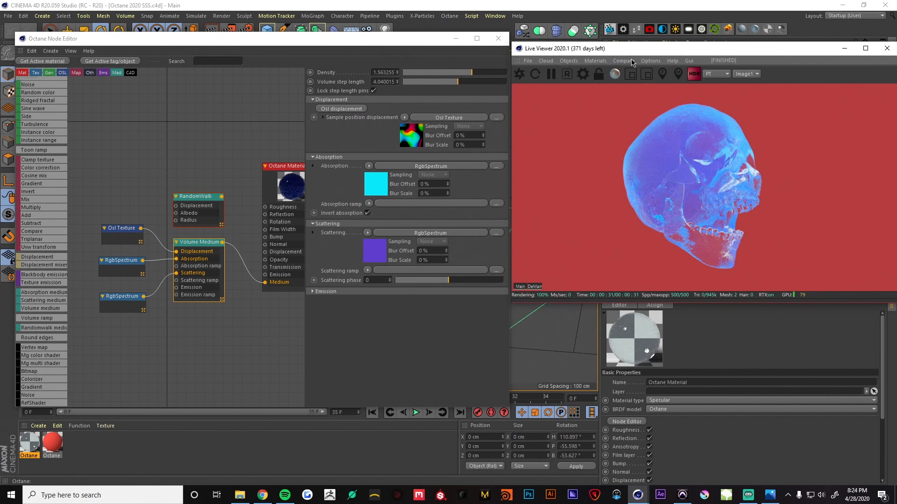
pyautogui.click(638, 80)
# Set the Volume Medium's density to about 1.04 and volume step length to about 4.5, moving the A/B divider farther from the skull.
pyautogui.moveTo(468, 74); pyautogui.dragTo(452, 73)
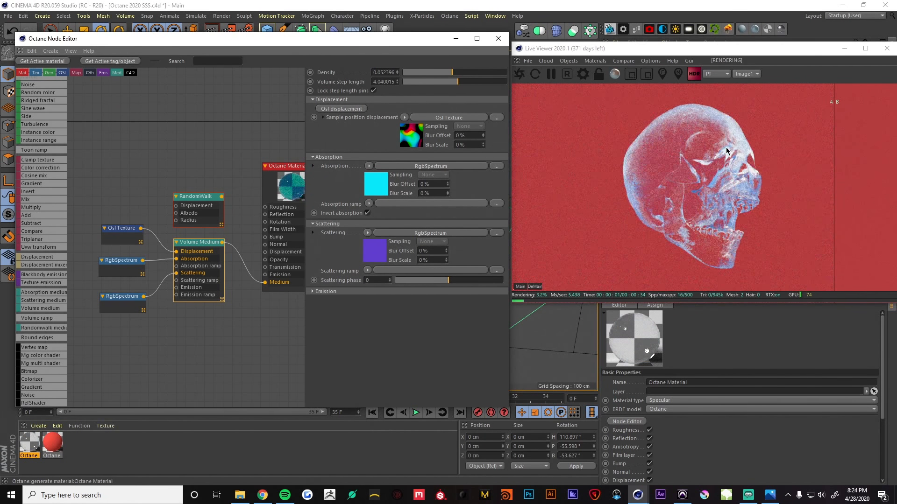
pyautogui.moveTo(451, 76)
pyautogui.mouseDown()
pyautogui.moveTo(473, 74)
pyautogui.moveTo(423, 83)
pyautogui.moveTo(460, 84)
pyautogui.mouseUp()
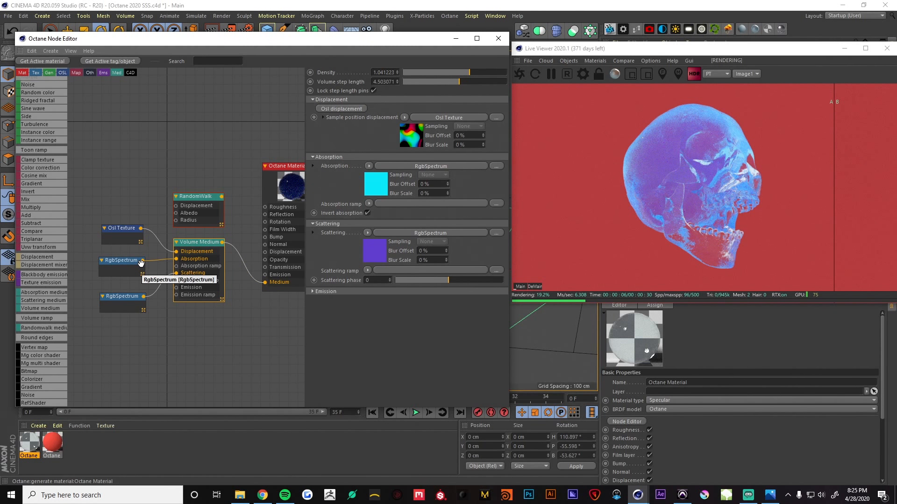
pyautogui.moveTo(835, 135); pyautogui.dragTo(883, 119)
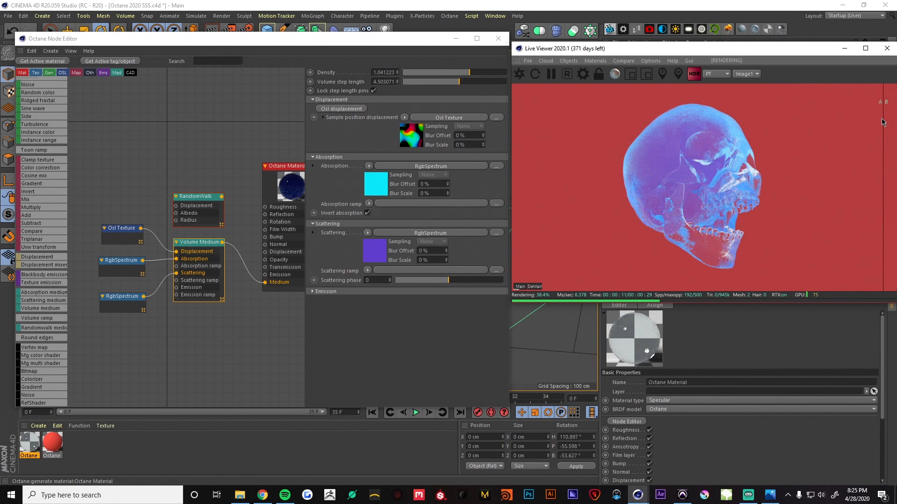
# Connect the RandomWalk node to the Octane Material's Medium input and start a new A/B render comparison.
pyautogui.click(201, 198)
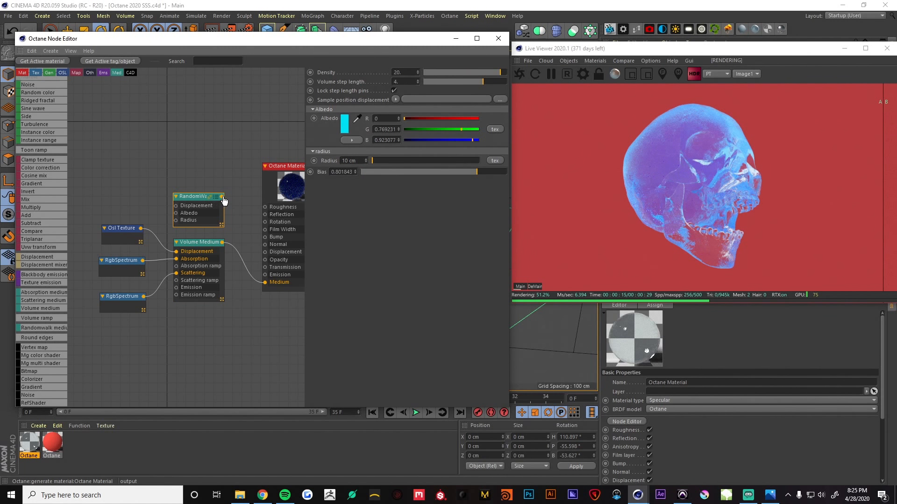
pyautogui.moveTo(222, 197); pyautogui.dragTo(267, 283)
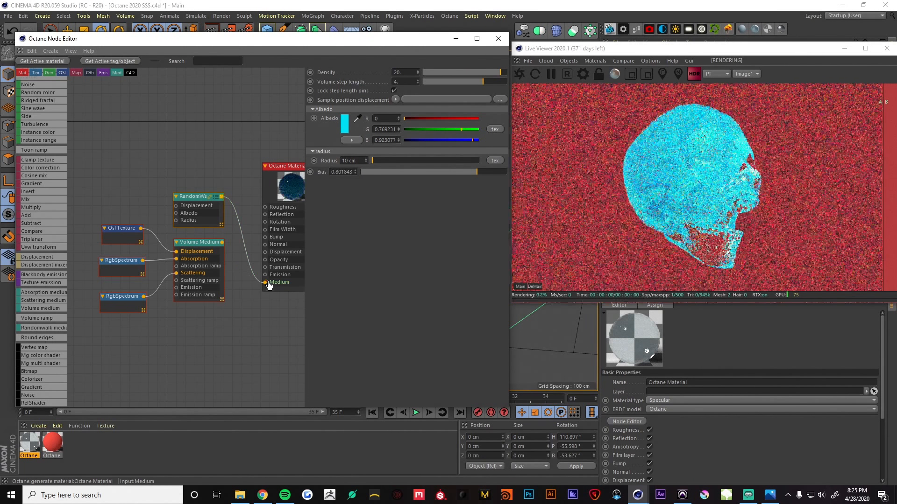
pyautogui.click(623, 61)
pyautogui.click(638, 79)
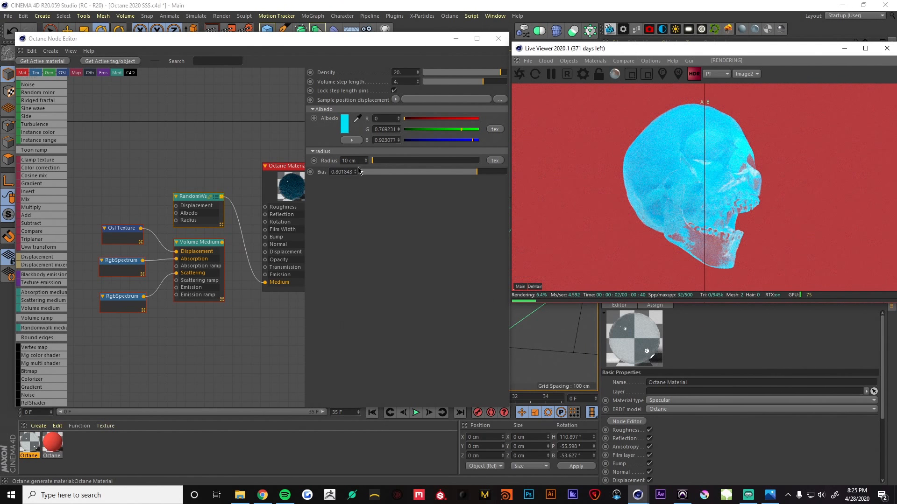
# Move the A/B divider clear of the skull and shift the RandomWalk node away from the Volume Medium node.
pyautogui.moveTo(202, 201); pyautogui.dragTo(202, 198)
pyautogui.moveTo(705, 119); pyautogui.dragTo(888, 115)
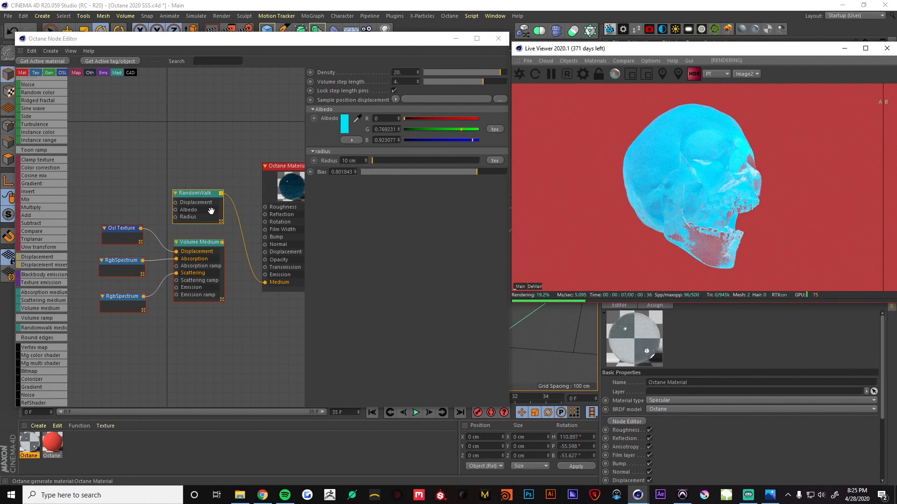
pyautogui.moveTo(193, 202); pyautogui.dragTo(190, 195)
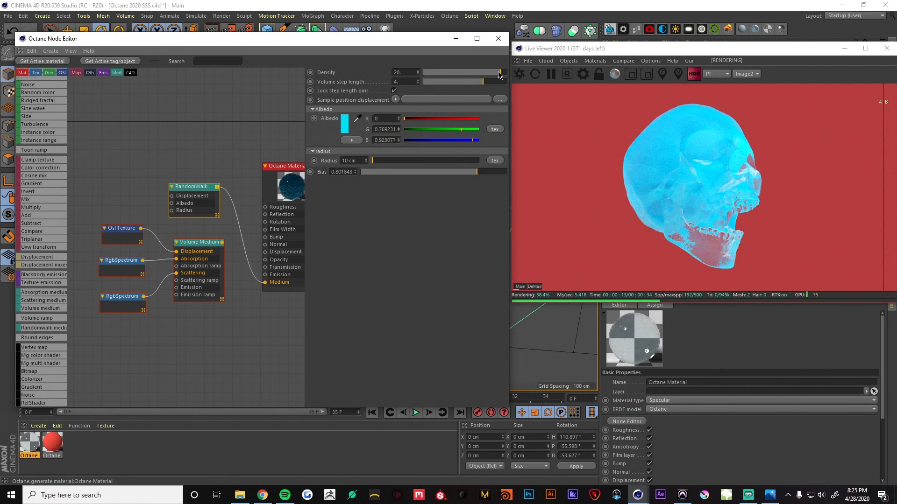
# Set the RandomWalk medium's volume step length to about 36.7, albedo red to about 0.64, and density to about 372.
pyautogui.moveTo(499, 74); pyautogui.dragTo(490, 75)
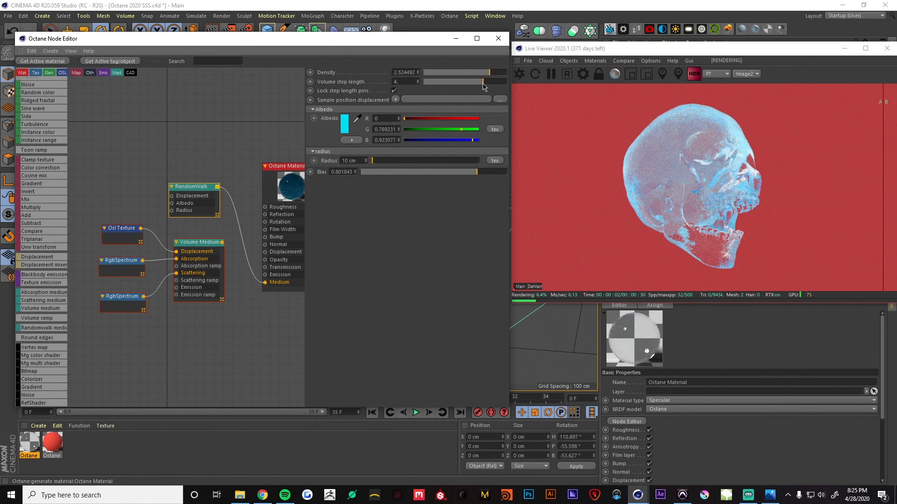
pyautogui.moveTo(483, 82); pyautogui.dragTo(453, 82)
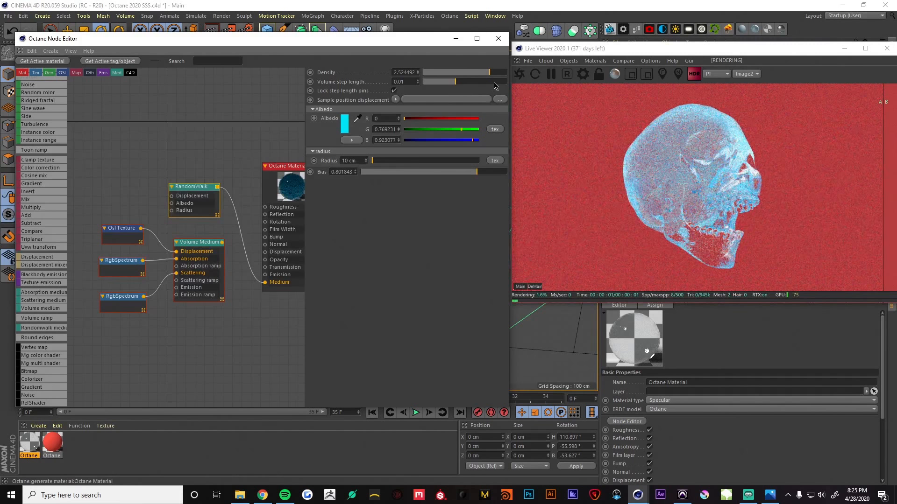
pyautogui.click(494, 82)
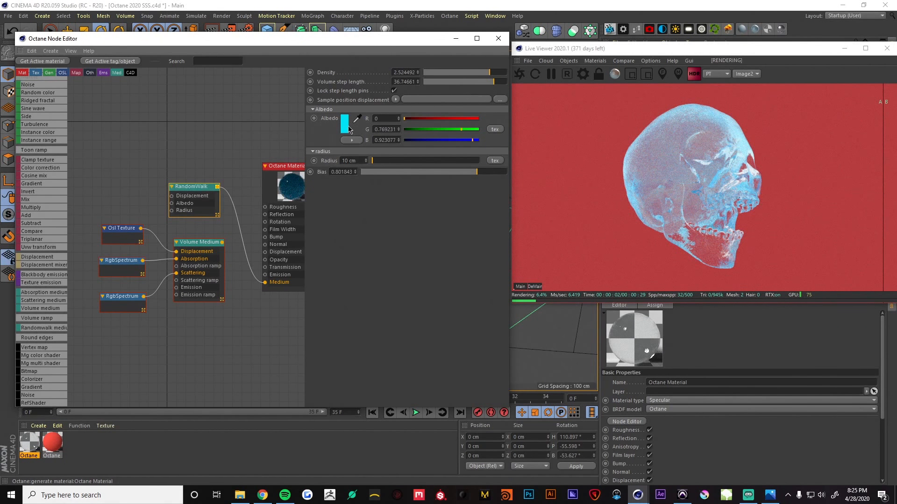
pyautogui.click(451, 119)
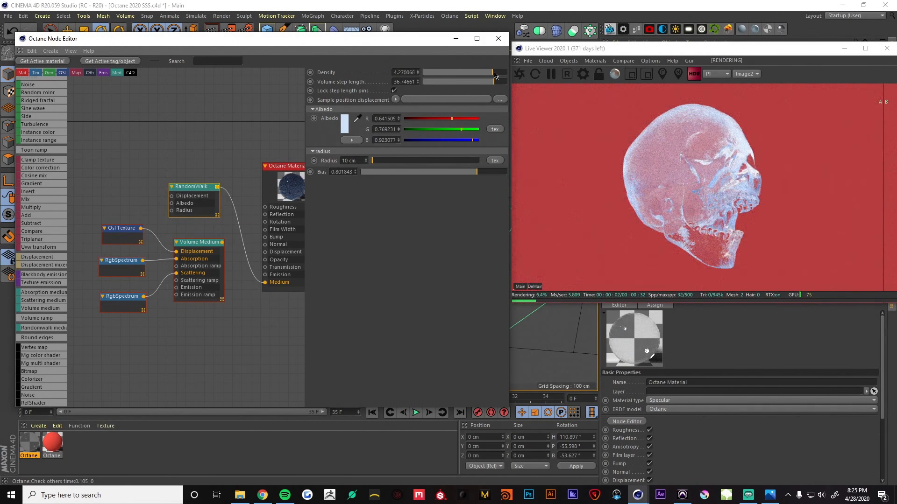
pyautogui.moveTo(490, 72); pyautogui.dragTo(507, 73)
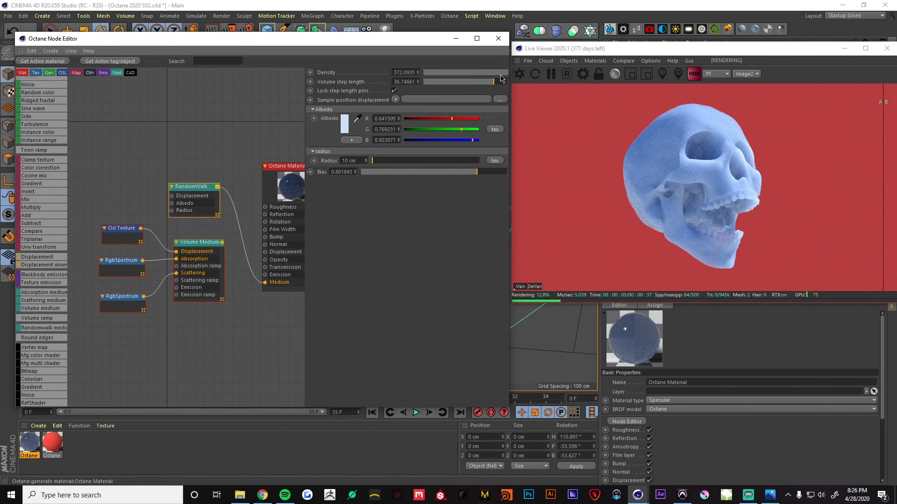
# Test the RandomWalk medium's radius at about 56 cm and lower it again.
pyautogui.moveTo(375, 163); pyautogui.dragTo(375, 163)
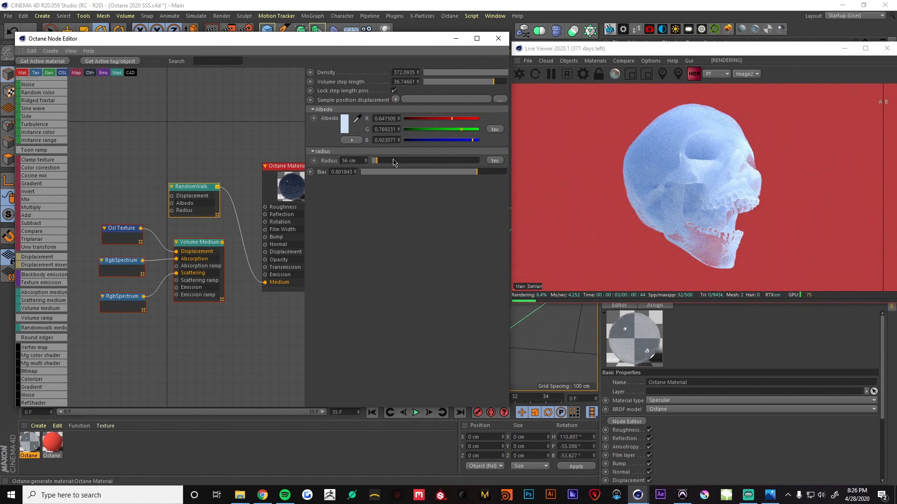
pyautogui.moveTo(377, 162)
pyautogui.mouseDown()
pyautogui.moveTo(443, 162)
pyautogui.moveTo(374, 163)
pyautogui.mouseUp()
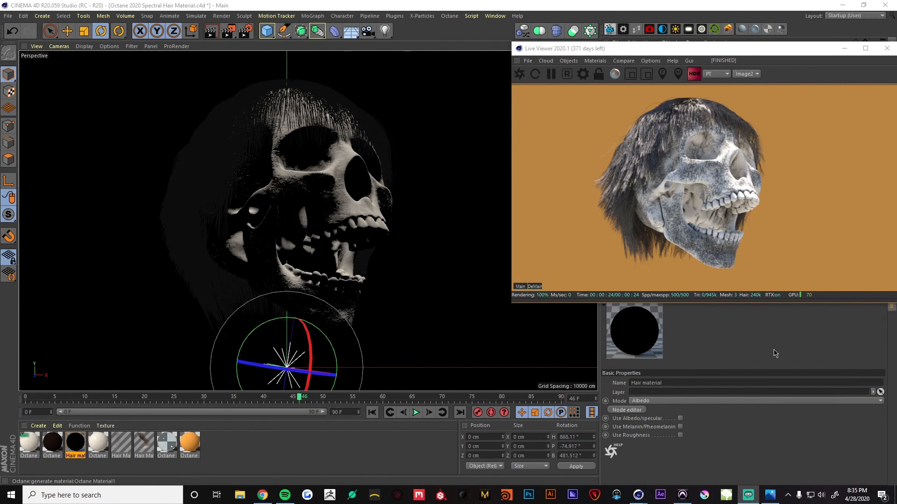
# Move the Live Viewer clear of the object list and locate the Octane Hair material among the c4doctane shaders.
pyautogui.moveTo(781, 49); pyautogui.dragTo(288, 52)
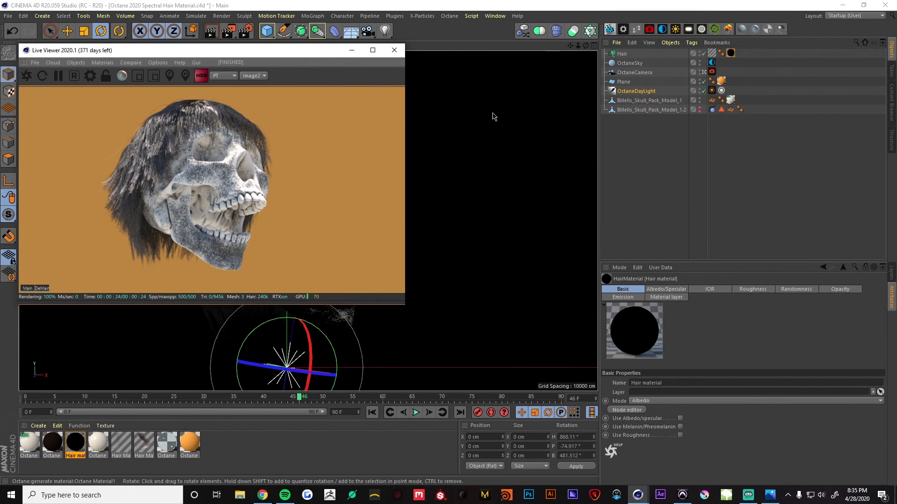
pyautogui.click(39, 425)
pyautogui.moveTo(84, 327)
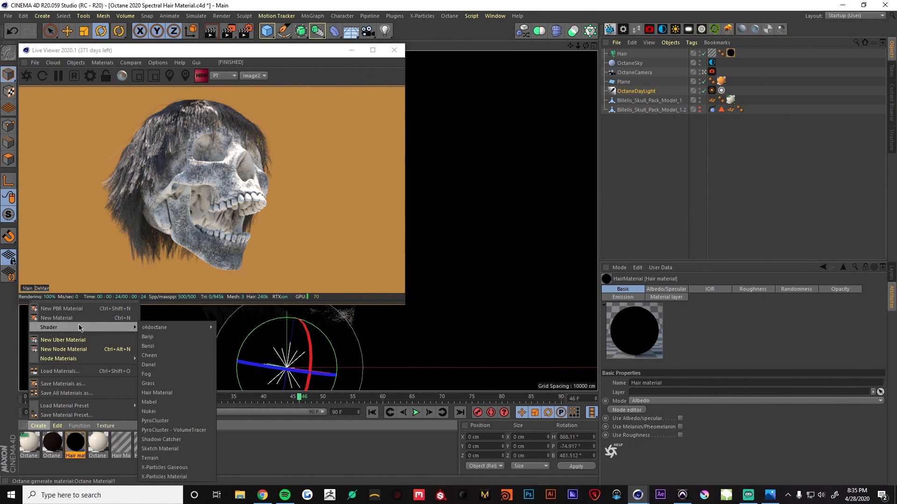
pyautogui.moveTo(149, 327)
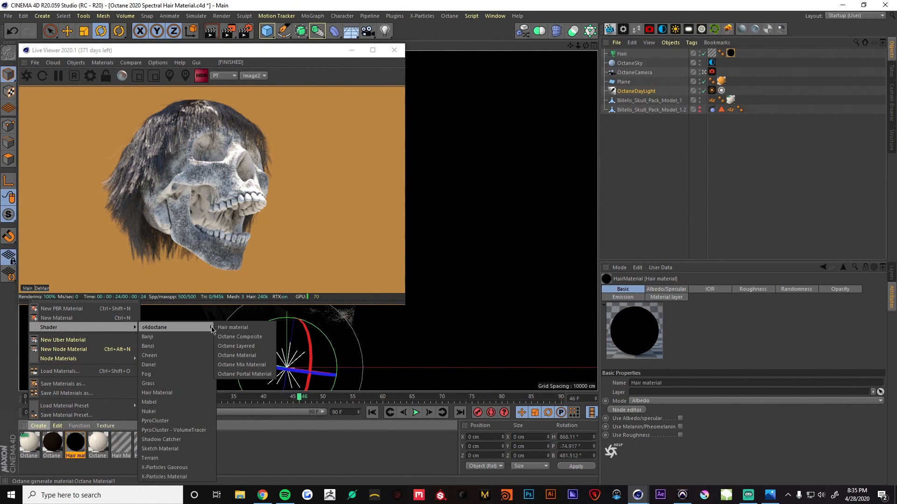
pyautogui.click(242, 329)
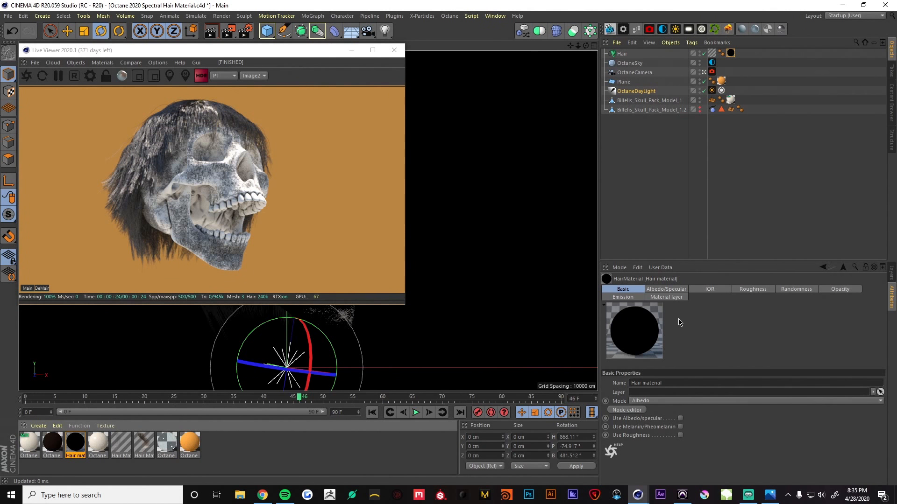
# Set the hair material's specular color to about 0.76 red and 0.69 green.
pyautogui.click(685, 291)
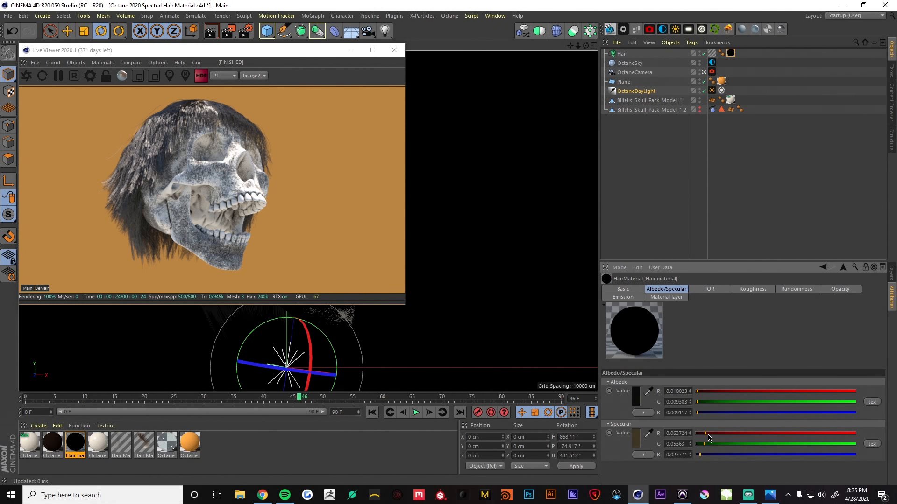
pyautogui.moveTo(707, 437); pyautogui.dragTo(817, 433)
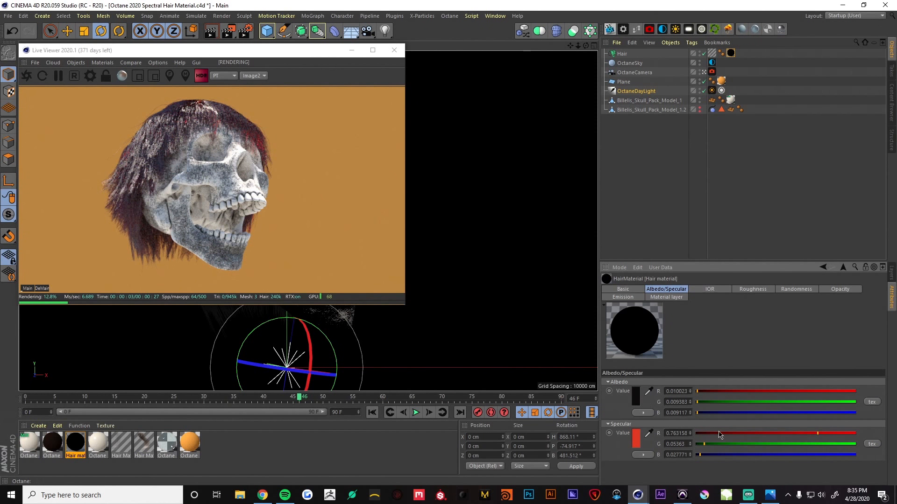
pyautogui.moveTo(789, 446); pyautogui.dragTo(805, 445)
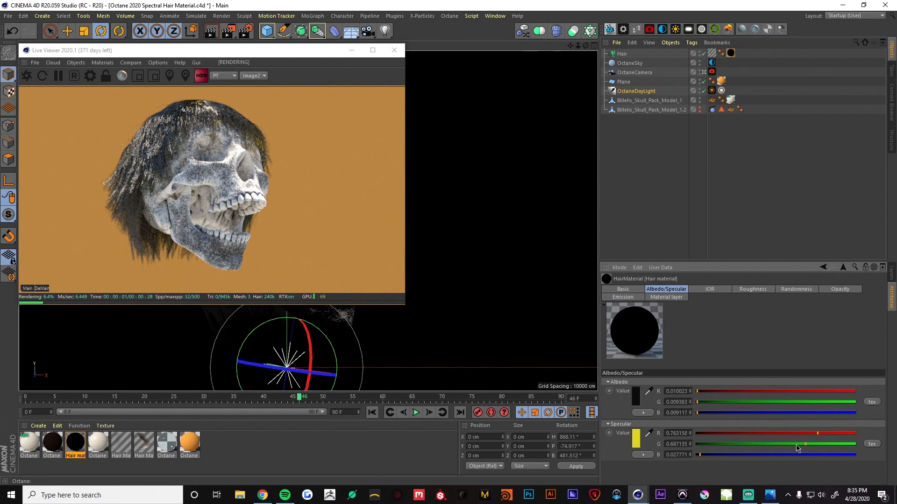
# Test the hair albedo at about 0.35 red and 0.39 green, and darken them to about 0.005 and 0.012.
pyautogui.moveTo(701, 391); pyautogui.dragTo(752, 391)
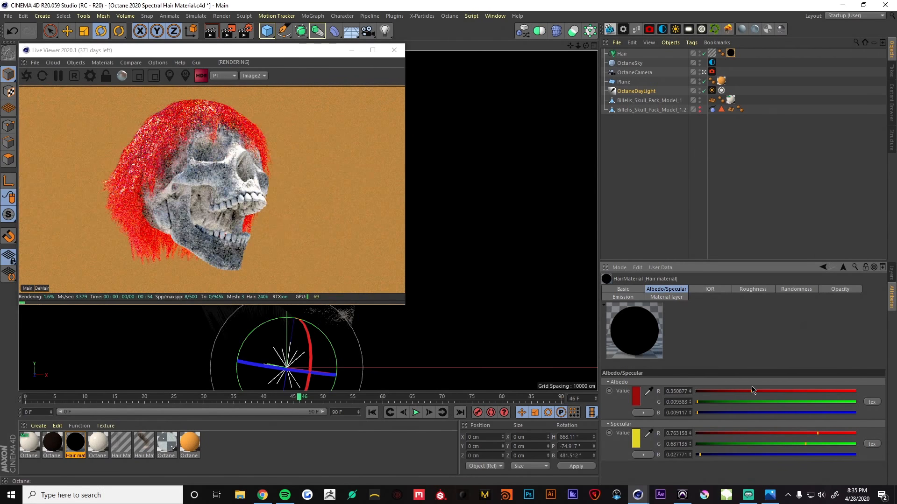
pyautogui.click(757, 401)
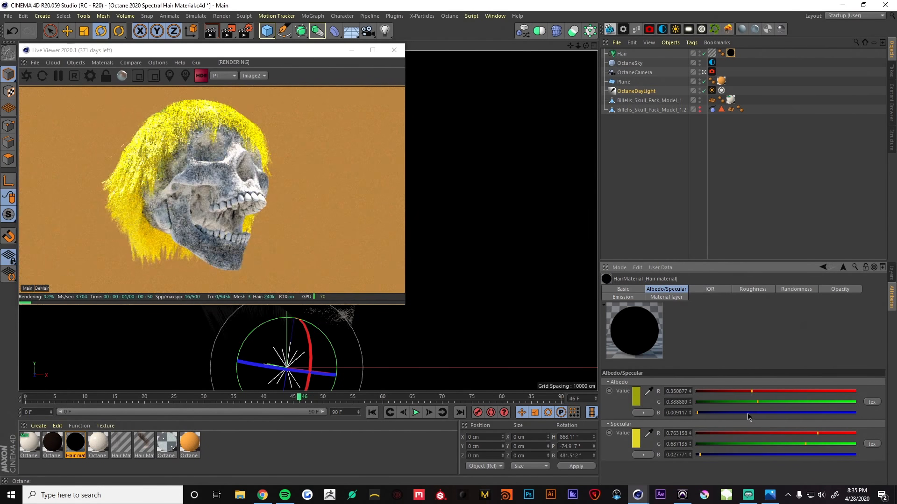
pyautogui.click(698, 402)
pyautogui.click(697, 391)
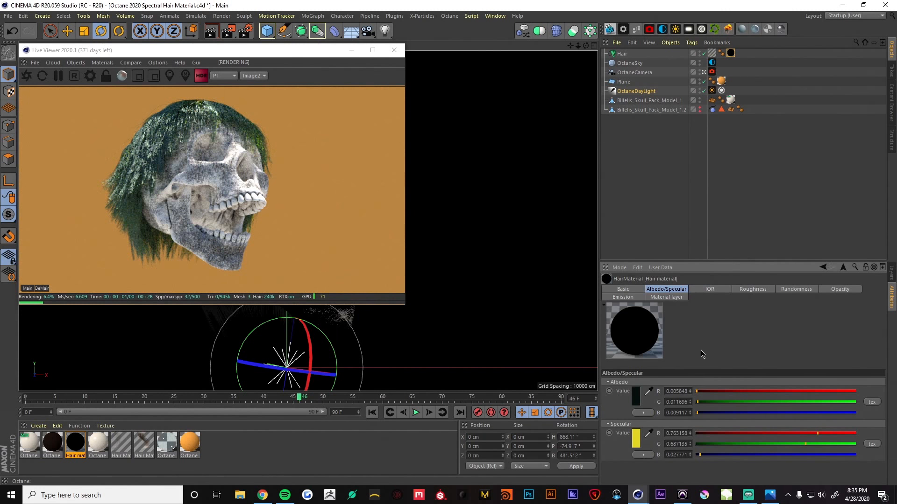
# Test the hair material's index of refraction at about 4.29 and settle on about 1.48.
pyautogui.click(712, 289)
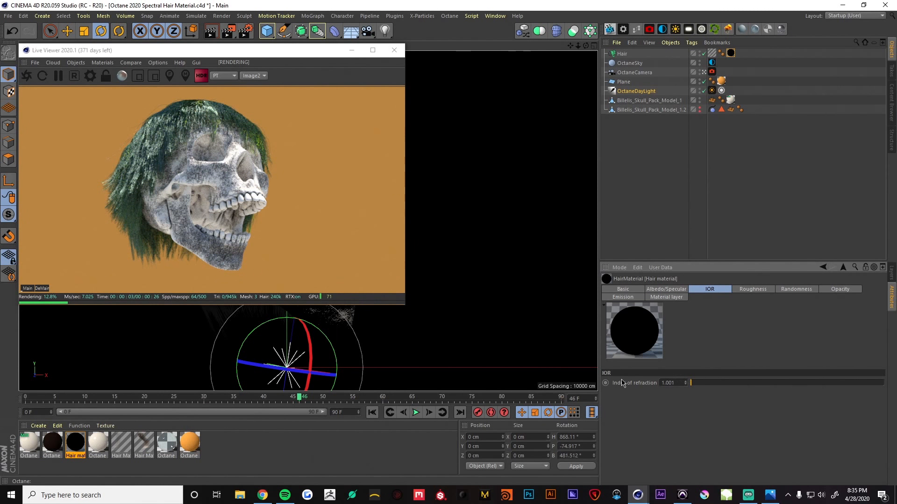
pyautogui.moveTo(691, 384); pyautogui.dragTo(783, 389)
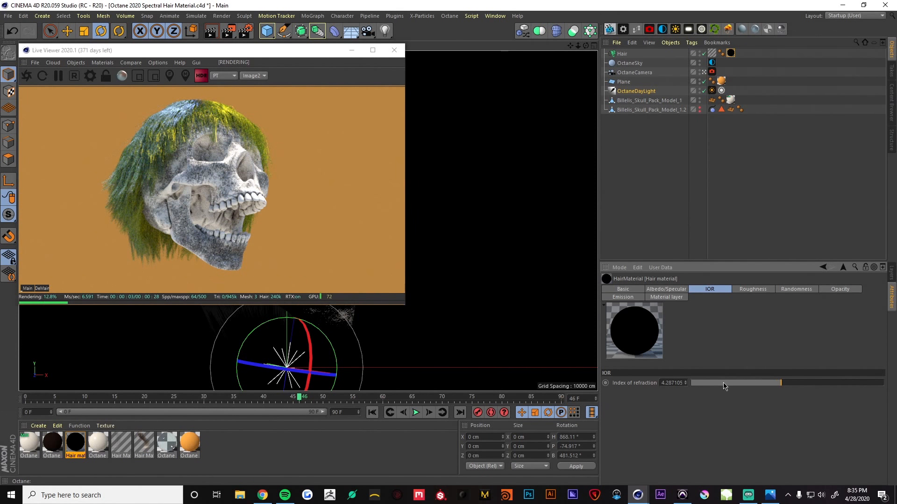
pyautogui.moveTo(721, 386); pyautogui.dragTo(706, 386)
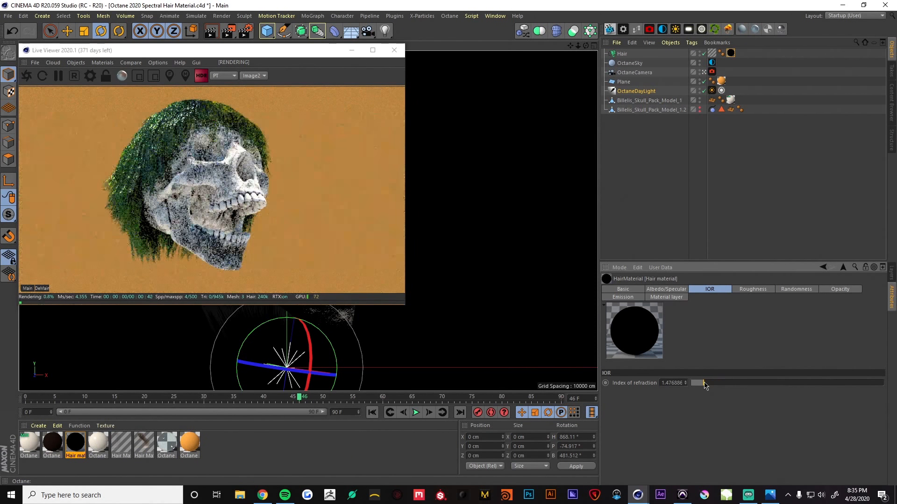
# Test the hair material's longitudinal roughness at about 0.45, 0.07 and 0.99, and settle on about 0.62.
pyautogui.click(749, 290)
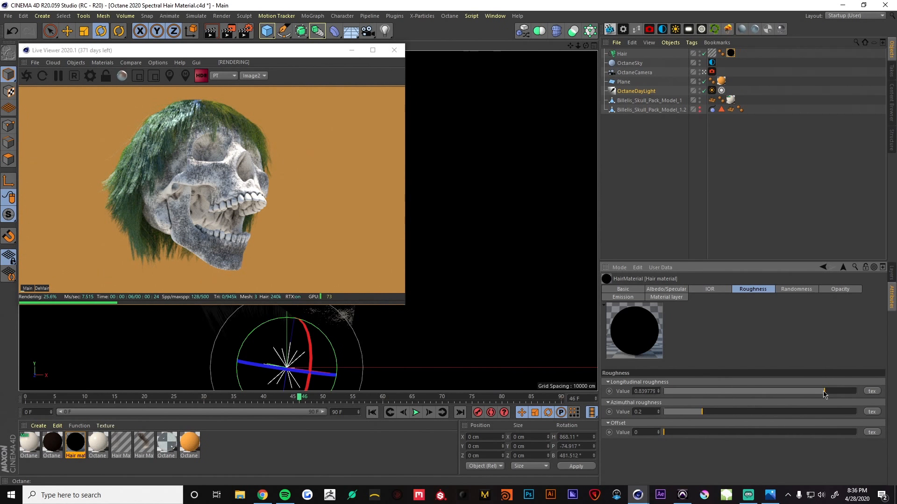
pyautogui.moveTo(824, 392); pyautogui.dragTo(749, 392)
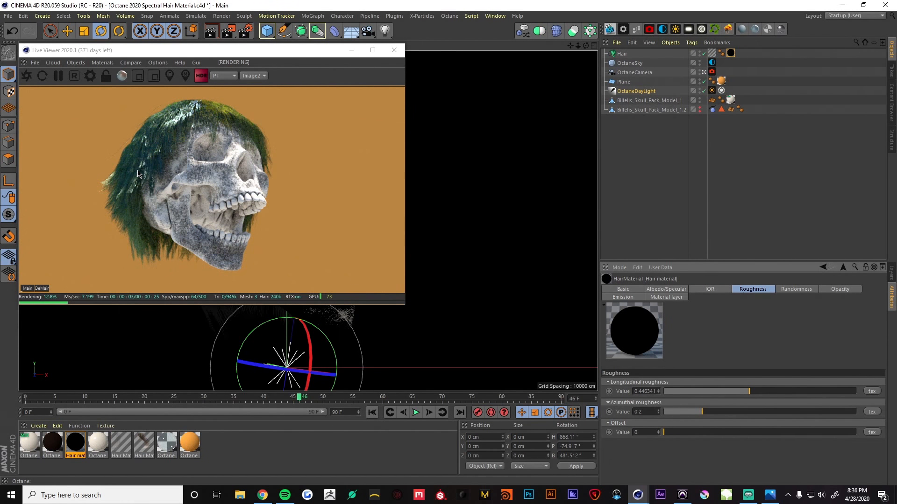
pyautogui.moveTo(747, 391); pyautogui.dragTo(677, 391)
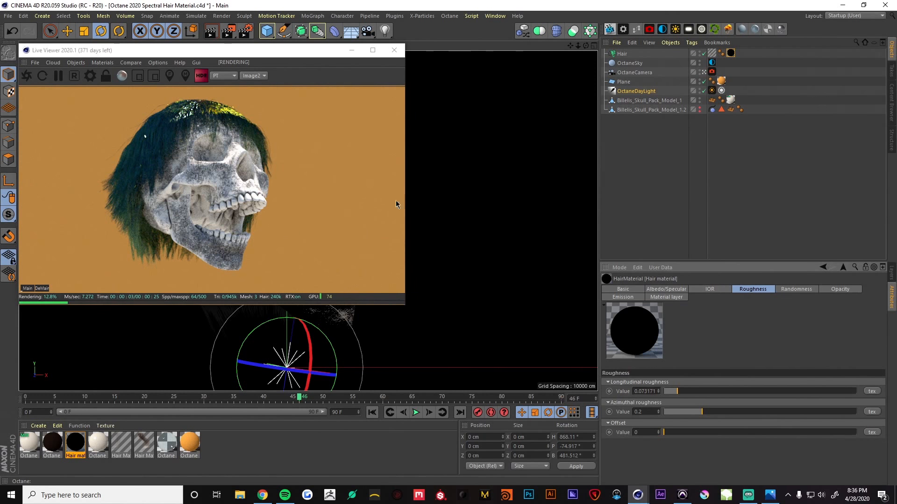
pyautogui.moveTo(707, 392); pyautogui.dragTo(853, 394)
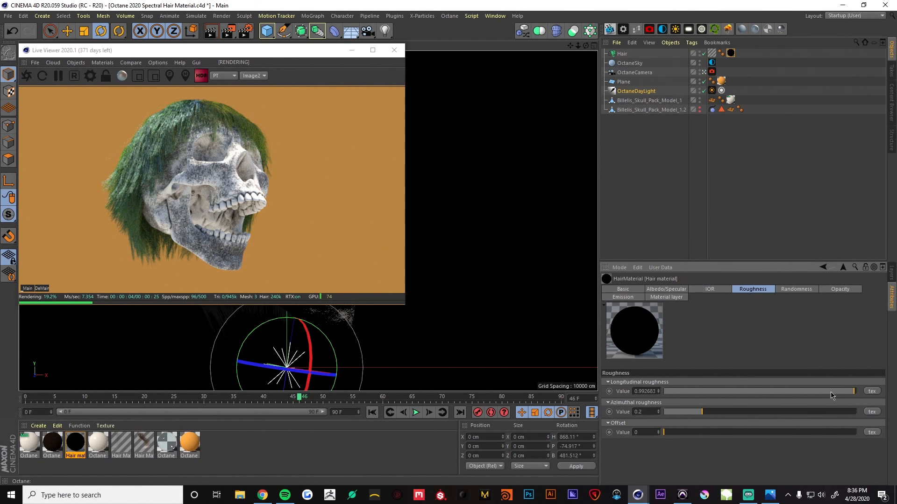
pyautogui.moveTo(832, 396); pyautogui.dragTo(783, 394)
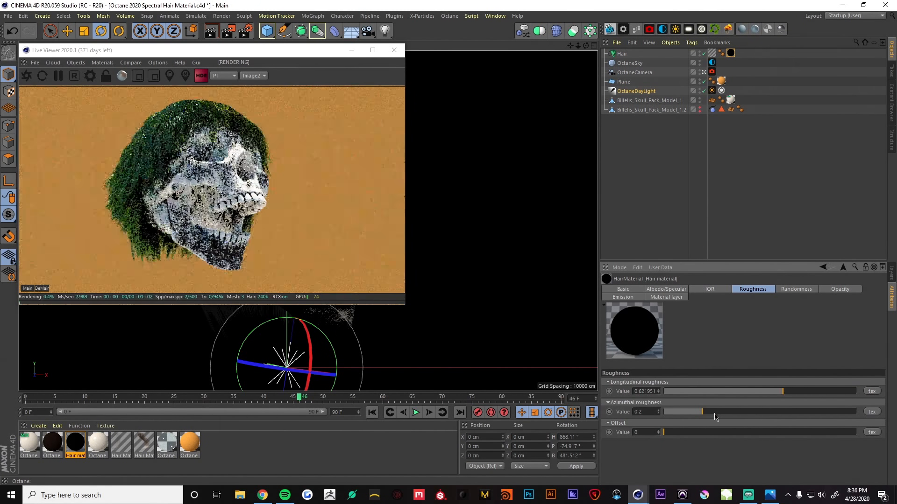
# Set the hair's azimuthal roughness to about 0.5, longitudinal roughness to about 0.51, and roughness offset to about 0.06.
pyautogui.moveTo(716, 413)
pyautogui.mouseDown()
pyautogui.moveTo(766, 410)
pyautogui.moveTo(712, 412)
pyautogui.mouseUp()
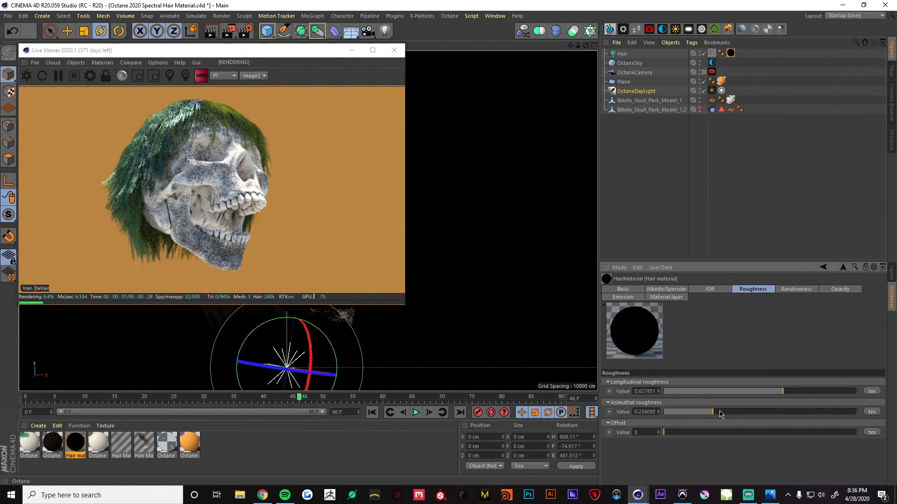
pyautogui.moveTo(720, 414); pyautogui.dragTo(760, 413)
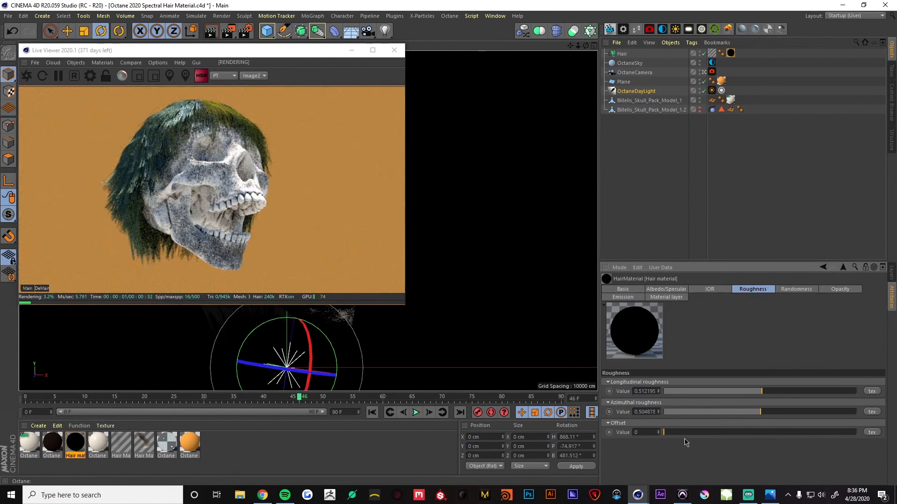
pyautogui.moveTo(666, 435)
pyautogui.mouseDown()
pyautogui.moveTo(799, 431)
pyautogui.moveTo(674, 433)
pyautogui.mouseUp()
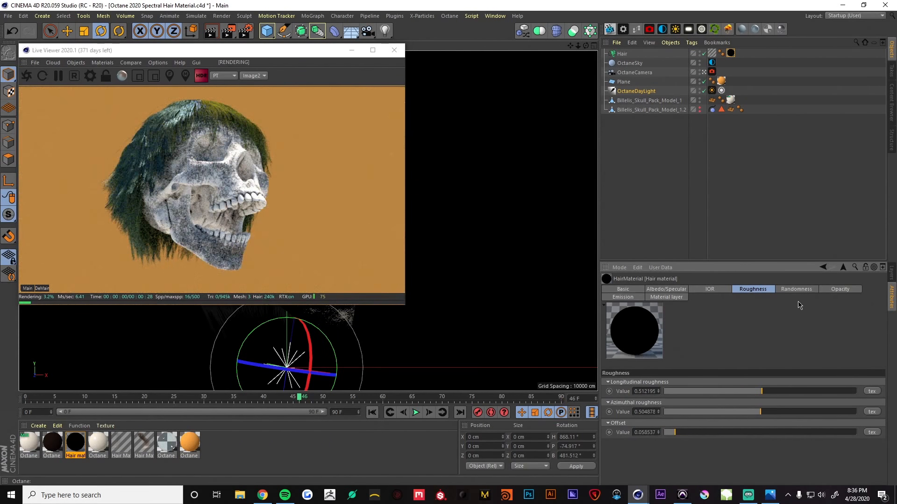
# Check the hair material's randomness settings, and vary its opacity between about 0.92 and 0.29, settling on about 0.41.
pyautogui.click(803, 292)
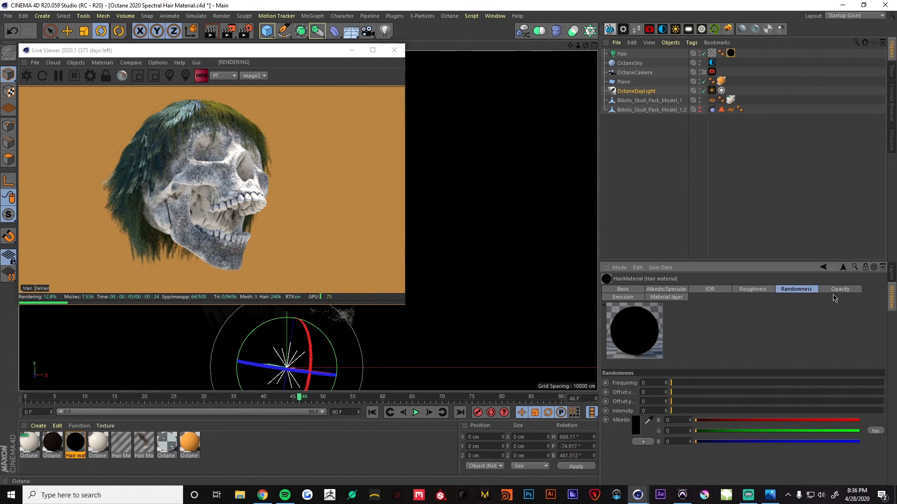
pyautogui.click(840, 290)
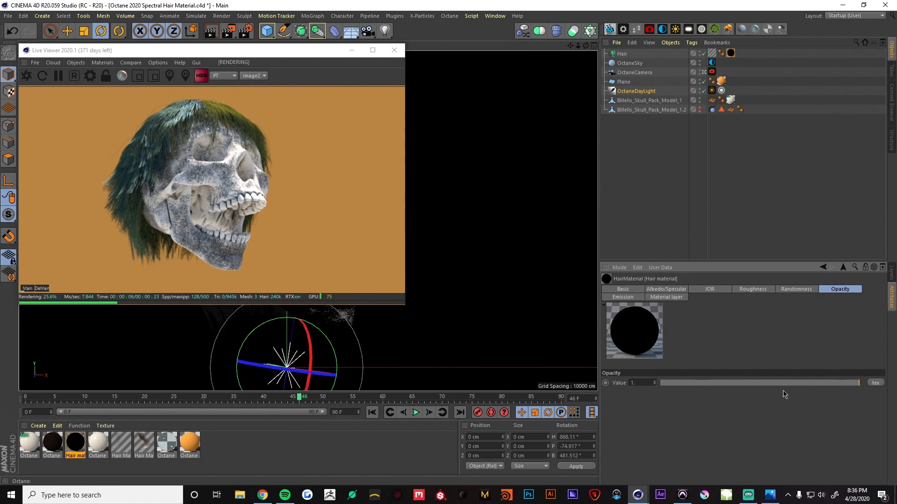
pyautogui.click(723, 383)
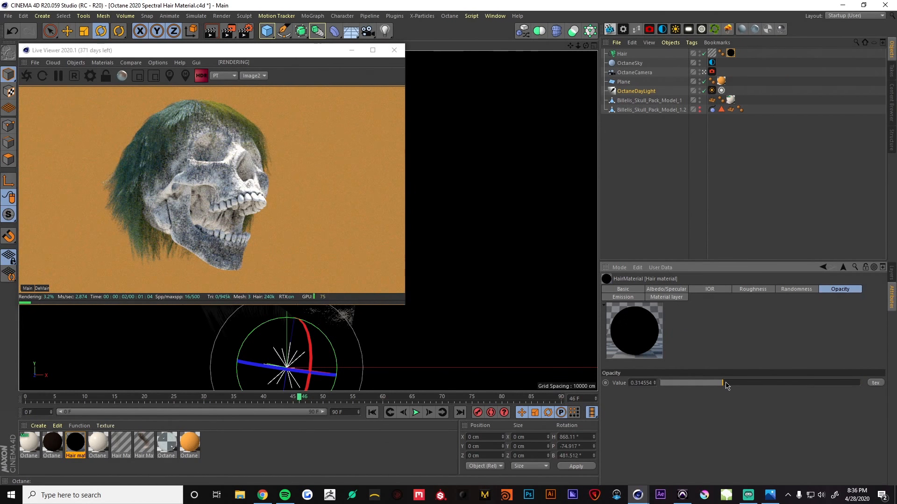
pyautogui.moveTo(726, 384); pyautogui.dragTo(837, 389)
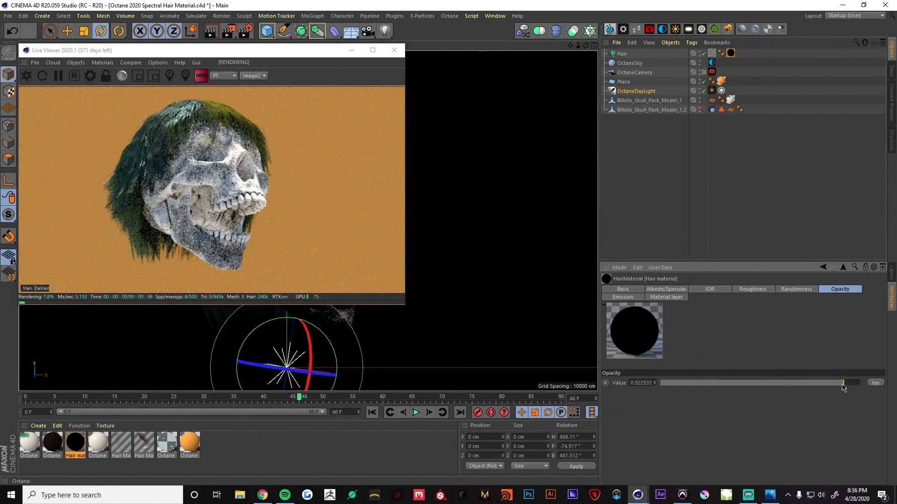
pyautogui.moveTo(833, 386); pyautogui.dragTo(718, 389)
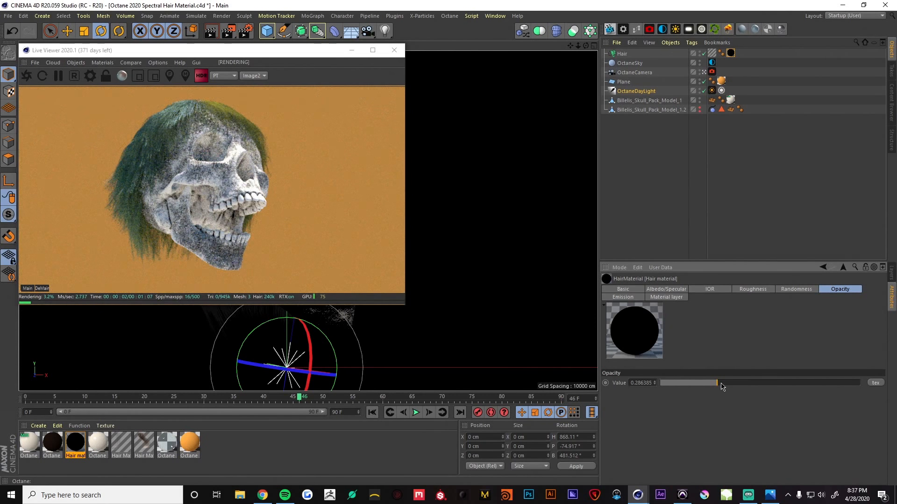
pyautogui.moveTo(720, 387); pyautogui.dragTo(744, 387)
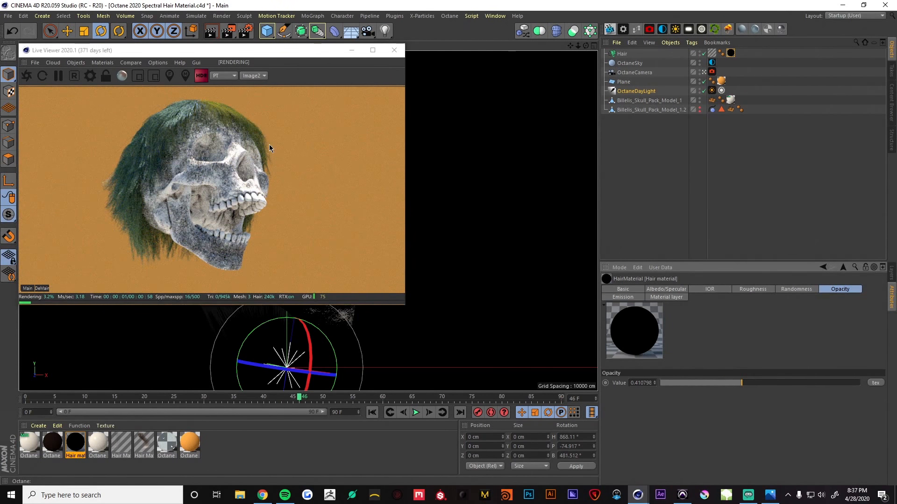
# Add a Diffuse layer as the hair material's material layer.
pyautogui.click(659, 297)
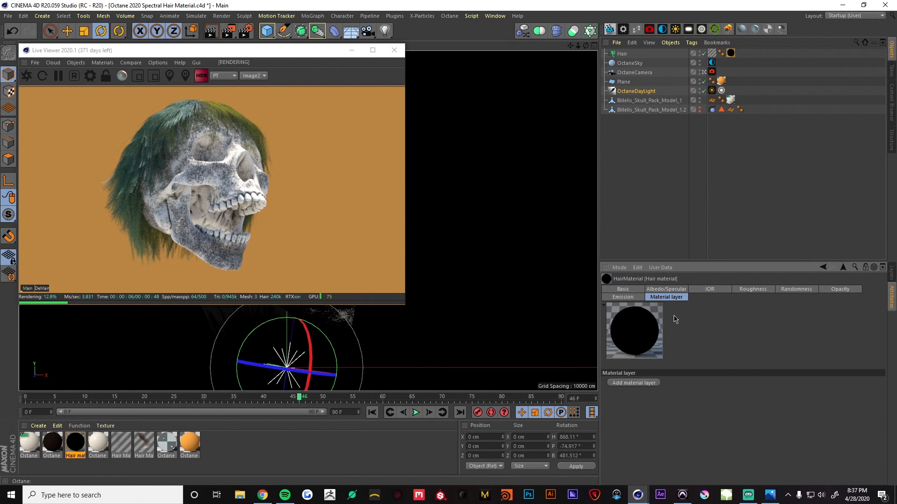
pyautogui.click(654, 383)
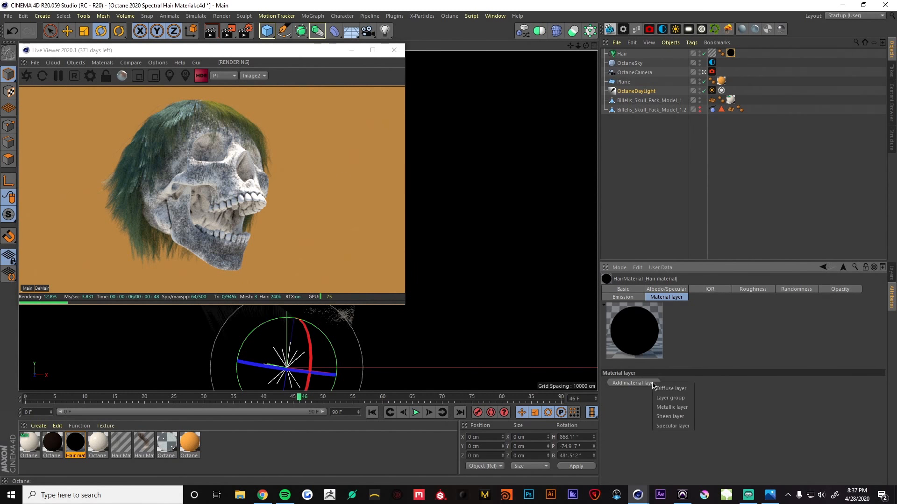
pyautogui.click(673, 389)
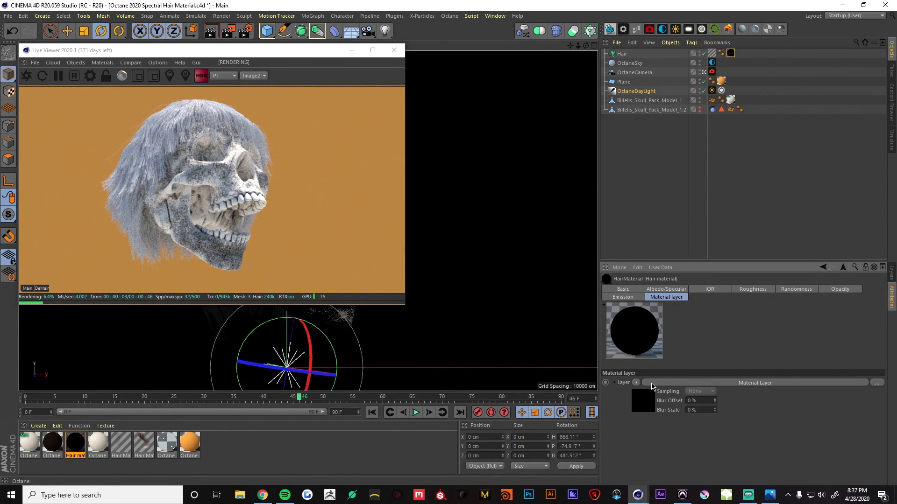
# Tint the diffuse layer orange by lowering its diffuse green to about 0.26 and blue to about 0.03.
pyautogui.click(651, 383)
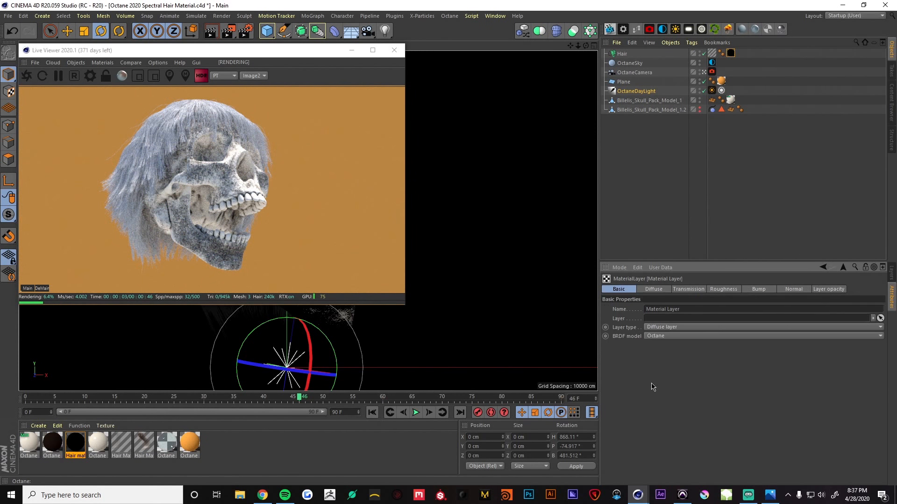
pyautogui.click(819, 289)
pyautogui.click(647, 288)
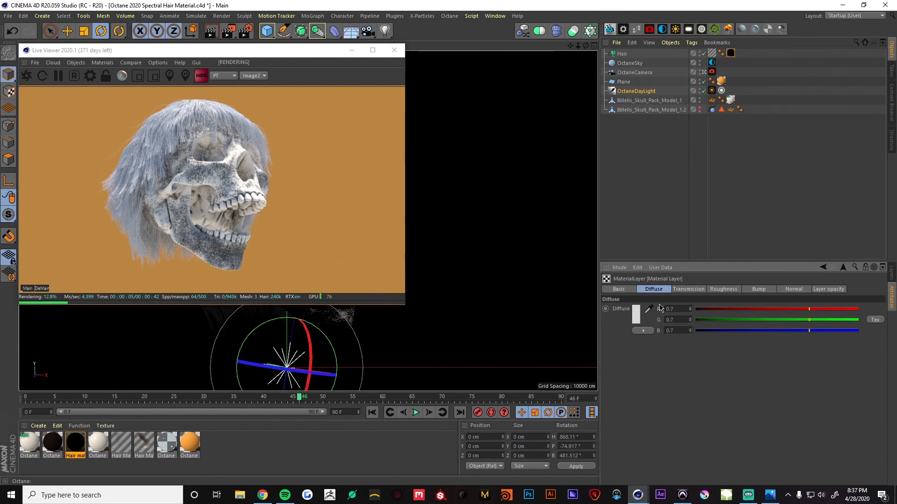
pyautogui.moveTo(779, 321); pyautogui.dragTo(700, 331)
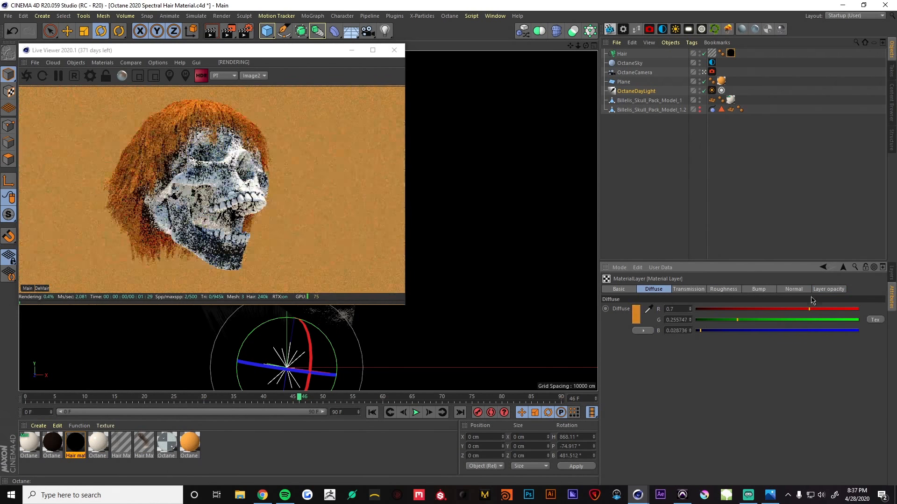
# Lower the diffuse material layer's opacity to about 0.51.
pyautogui.click(829, 289)
pyautogui.moveTo(805, 313); pyautogui.dragTo(770, 312)
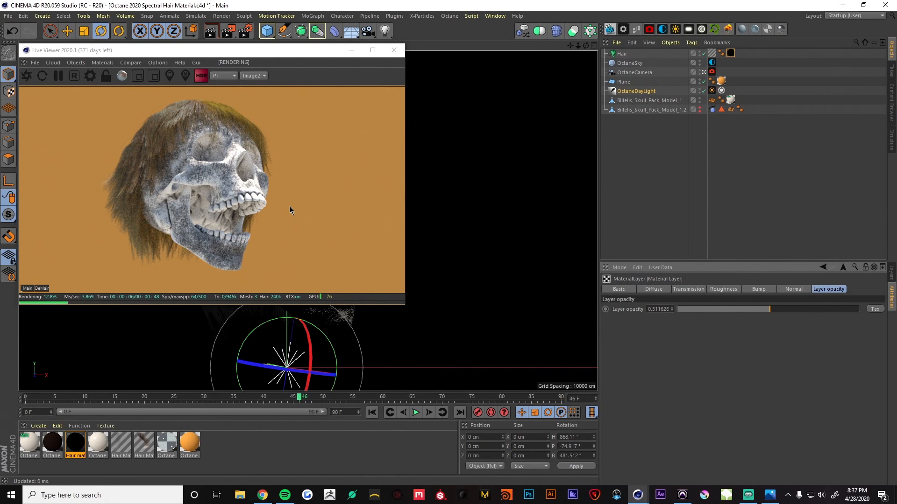
# Open the skull's mix material in the Octane Node Editor and show the full shader settings of its Dirt node.
pyautogui.click(102, 62)
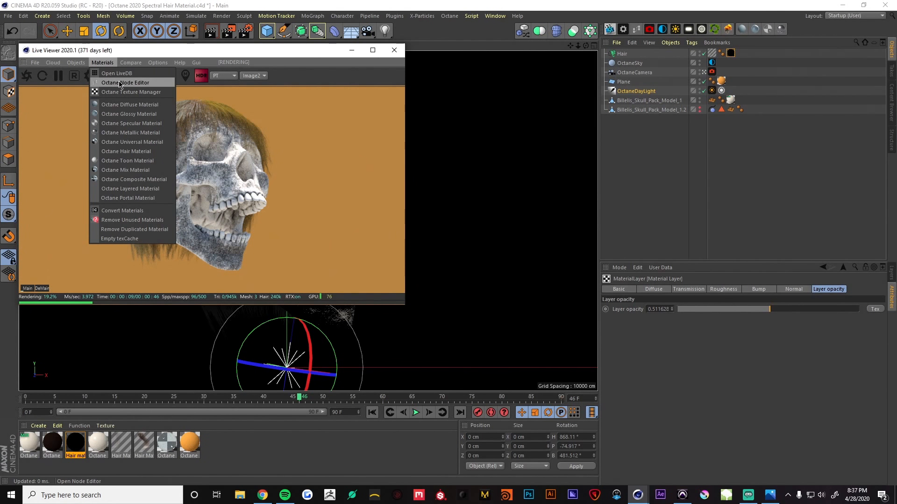
pyautogui.click(120, 83)
pyautogui.moveTo(290, 120); pyautogui.dragTo(501, 49)
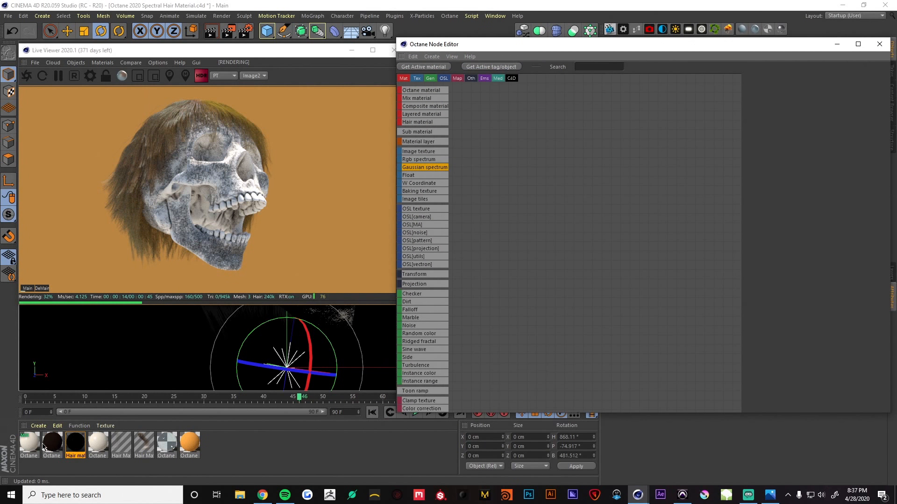
pyautogui.click(29, 443)
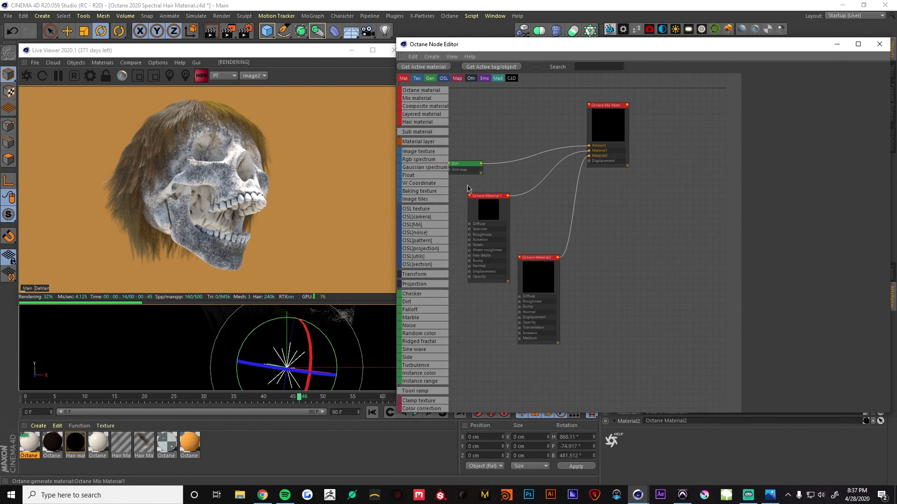
pyautogui.click(462, 165)
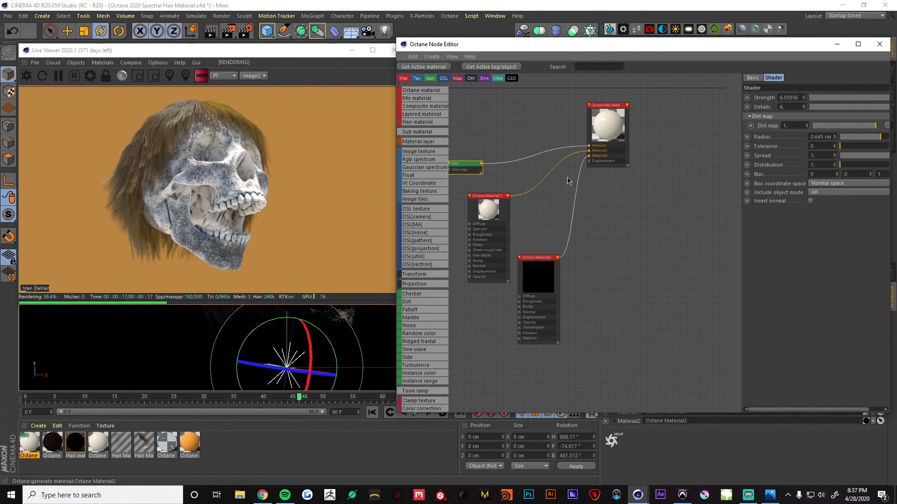
pyautogui.moveTo(741, 133); pyautogui.dragTo(659, 128)
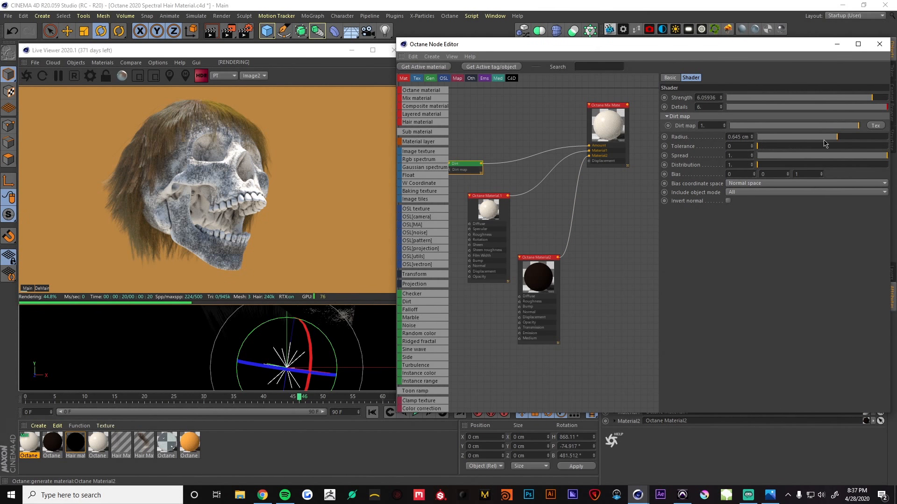
# Vary the Dirt node's dirt map value between about 0.62 and 0.21, settling on about 0.98.
pyautogui.moveTo(858, 130); pyautogui.dragTo(810, 129)
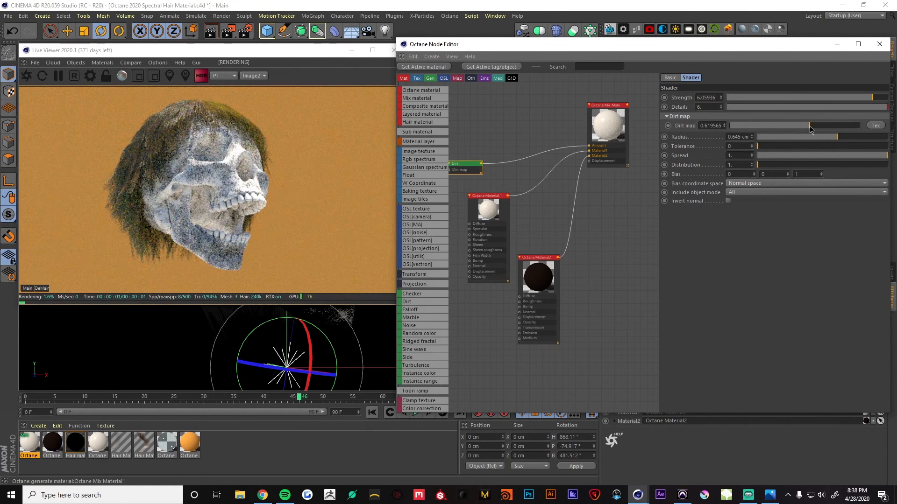
pyautogui.moveTo(820, 129); pyautogui.dragTo(763, 123)
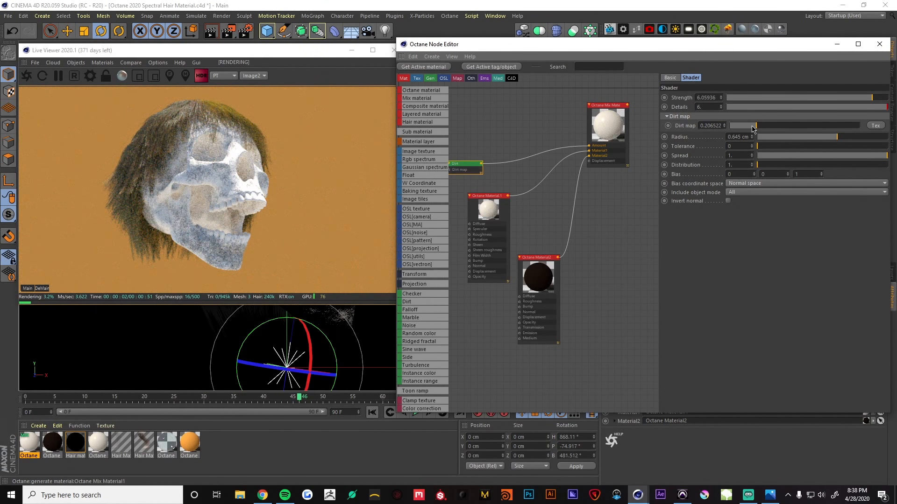
pyautogui.moveTo(762, 129); pyautogui.dragTo(856, 130)
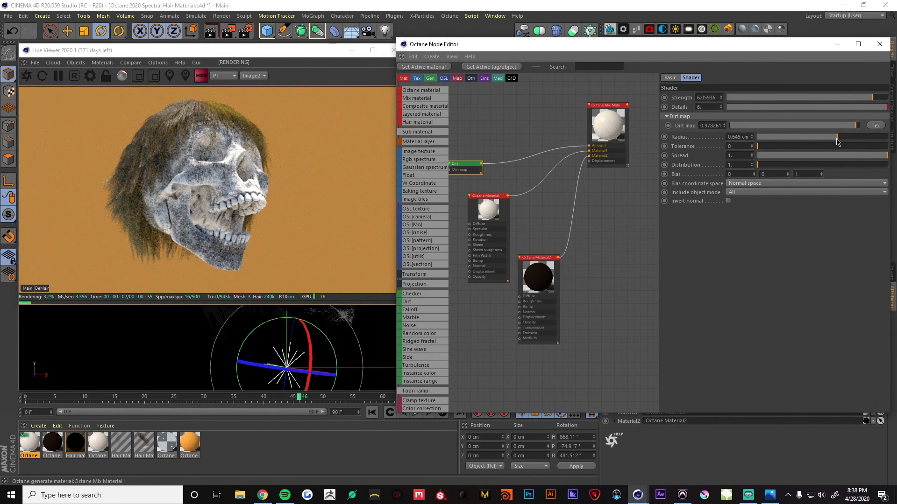
# Set the Dirt node's radius to about 39.5 cm and try a tolerance of about 0.21.
pyautogui.moveTo(836, 138); pyautogui.dragTo(866, 138)
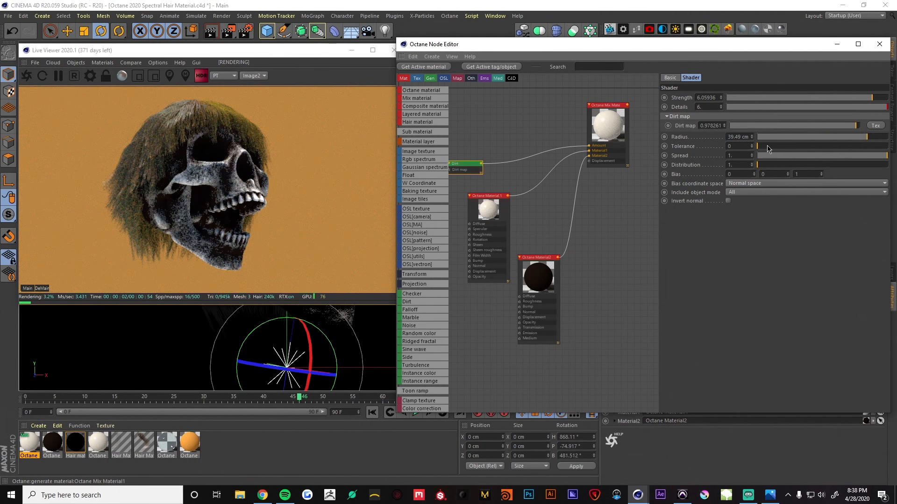
pyautogui.moveTo(768, 149); pyautogui.dragTo(848, 155)
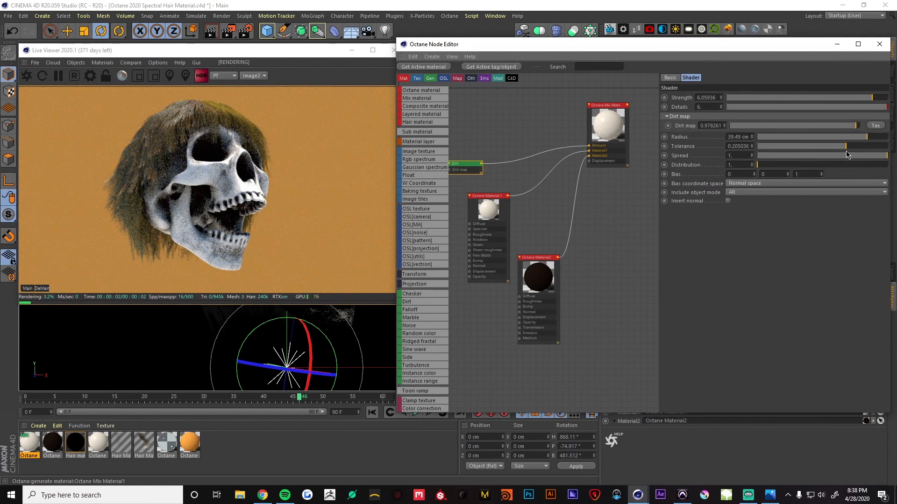
pyautogui.moveTo(844, 152); pyautogui.dragTo(812, 146)
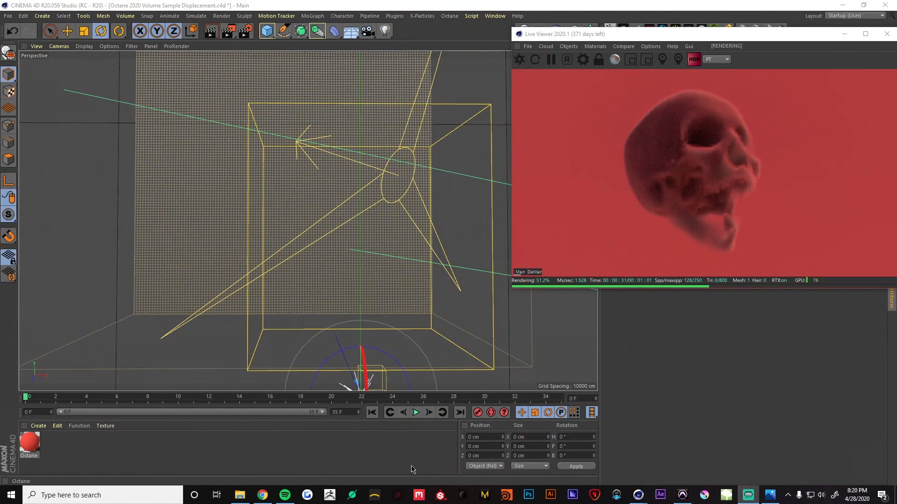
# Play the skull volume simulation to frame 19 and return to frame 0.
pyautogui.click(409, 466)
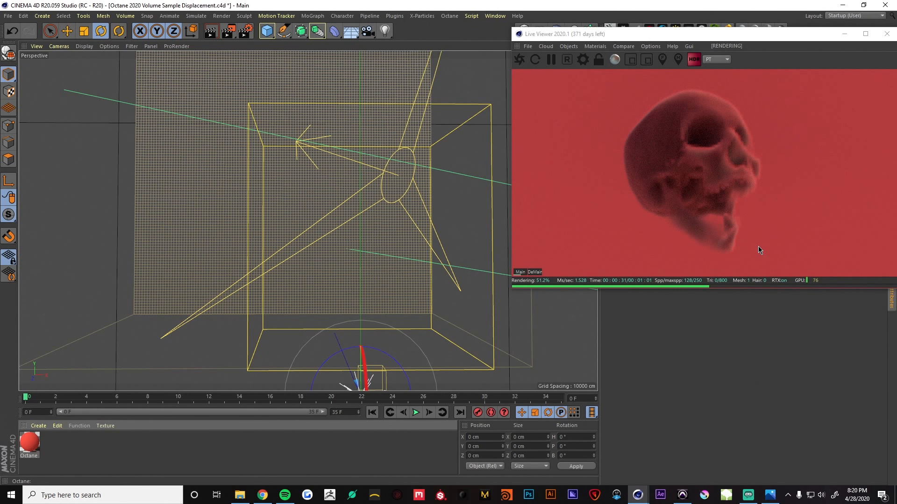
pyautogui.click(414, 414)
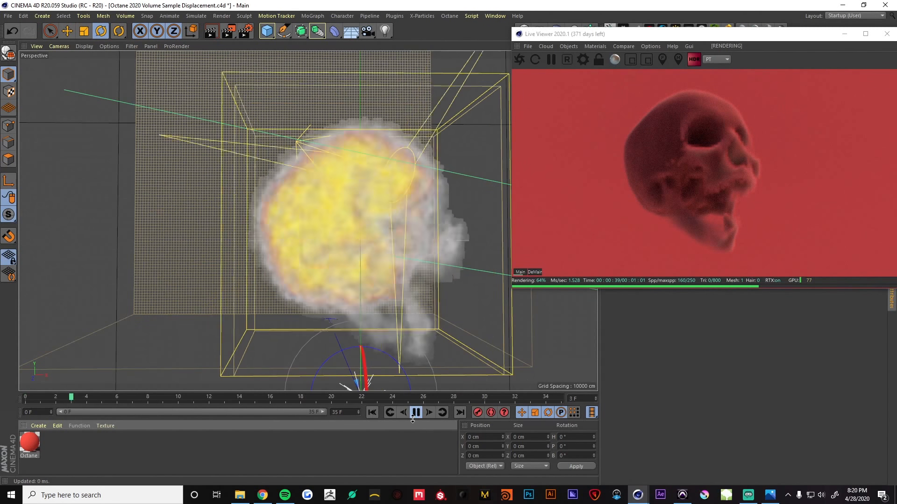
pyautogui.click(417, 413)
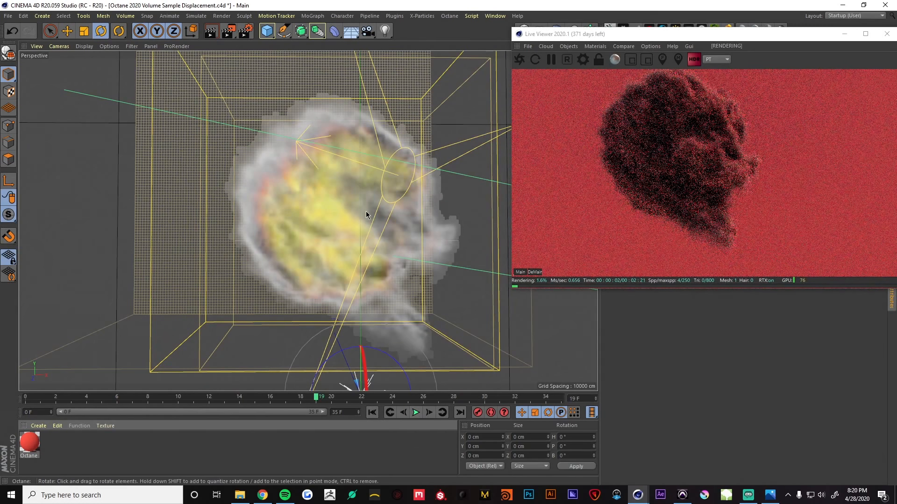
pyautogui.moveTo(316, 398); pyautogui.dragTo(35, 402)
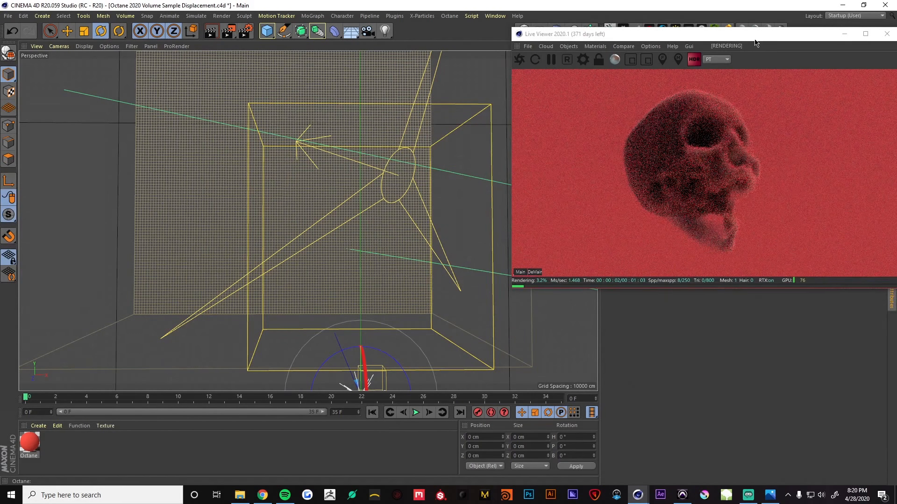
# Open the VDB volume's node graph and show the Volume Medium's absorption, scattering and displacement settings.
pyautogui.moveTo(755, 41); pyautogui.dragTo(749, 112)
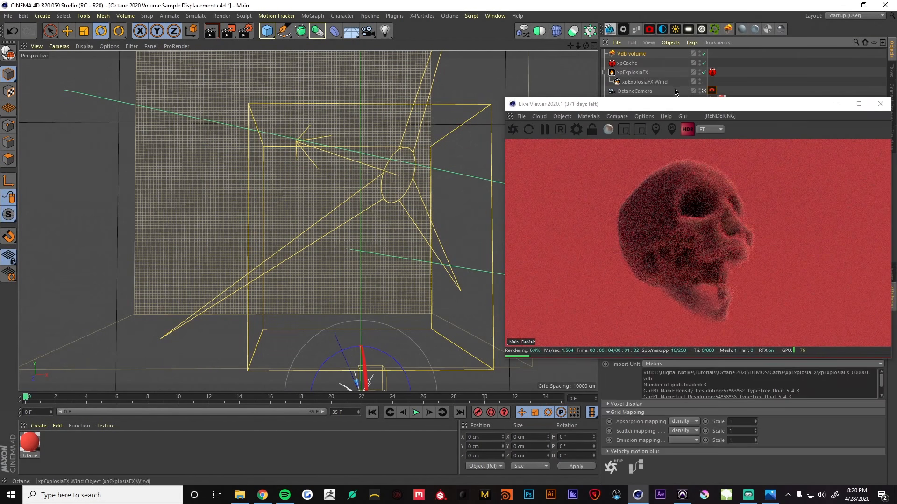
pyautogui.moveTo(684, 101); pyautogui.dragTo(692, 47)
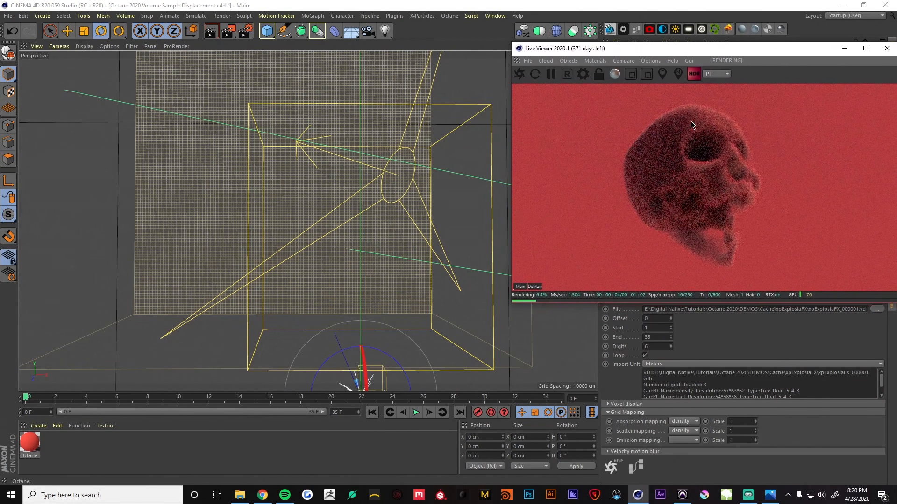
pyautogui.click(641, 471)
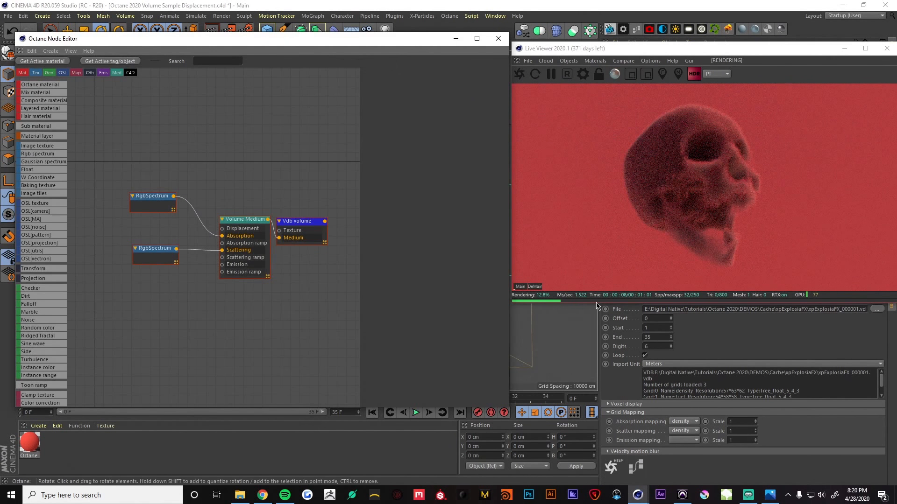
pyautogui.moveTo(241, 221); pyautogui.dragTo(229, 218)
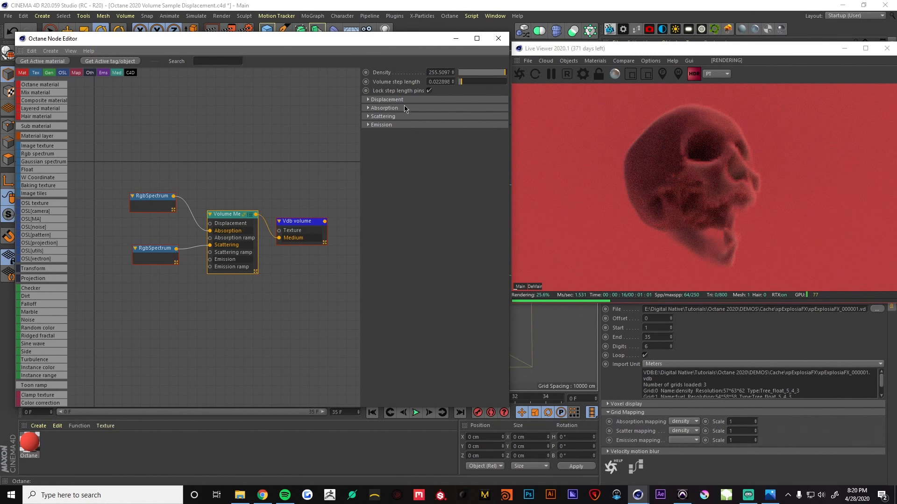
pyautogui.click(382, 108)
pyautogui.click(380, 175)
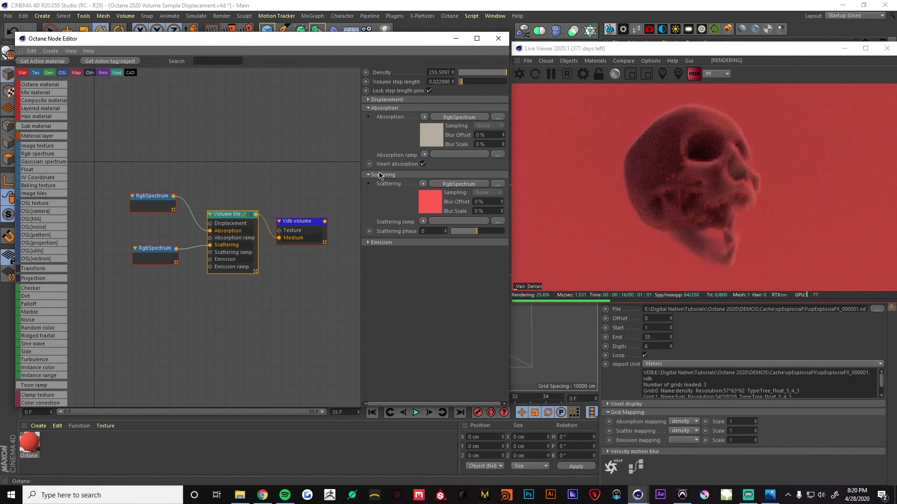
pyautogui.click(387, 99)
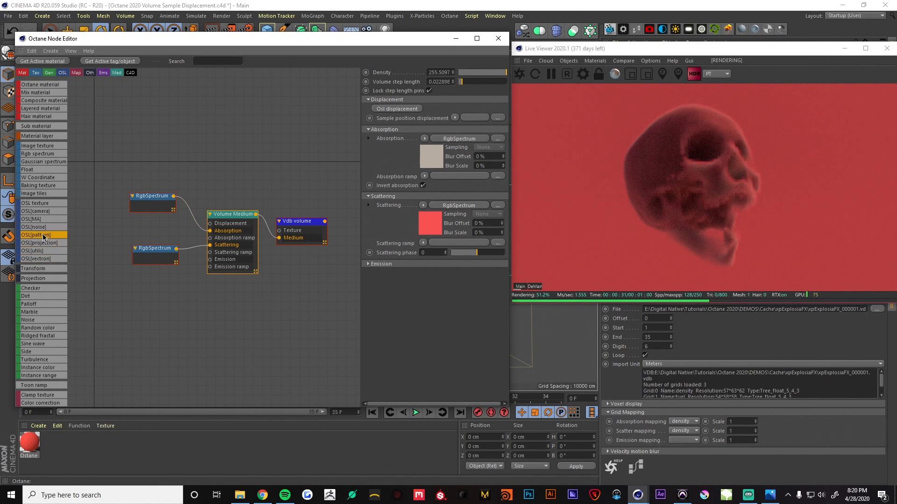
# Try adding a volumedisp.osl noise texture node to the VDB volume's node graph.
pyautogui.moveTo(49, 226)
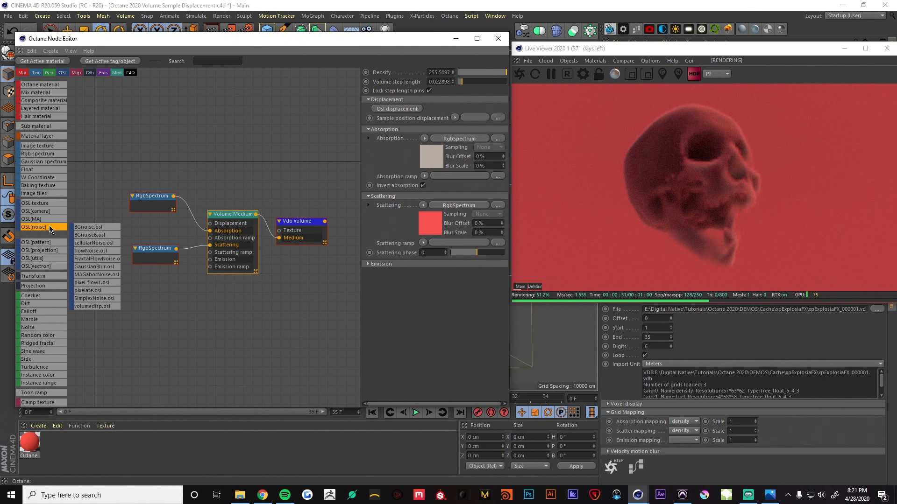
pyautogui.moveTo(91, 306); pyautogui.dragTo(164, 162)
pyautogui.click(181, 164)
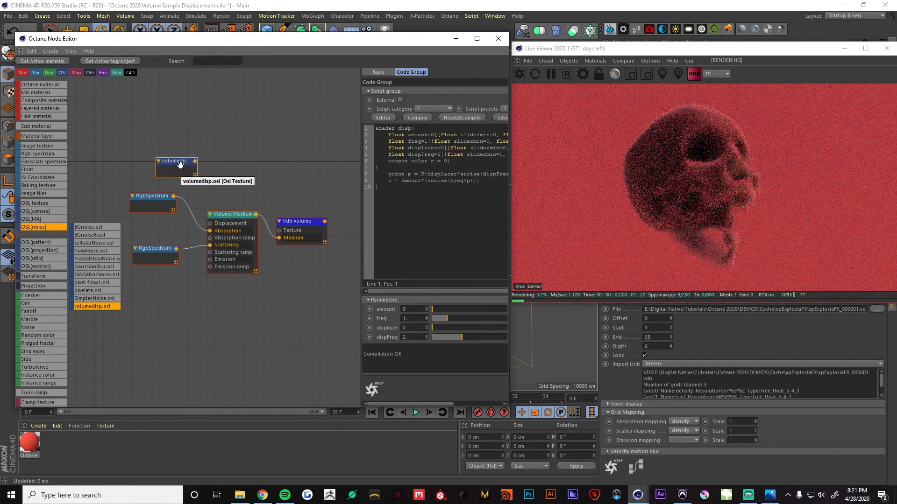
# Add an OSL displacement texture to the Volume Medium and place its node above the RgbSpectrum nodes.
pyautogui.click(240, 239)
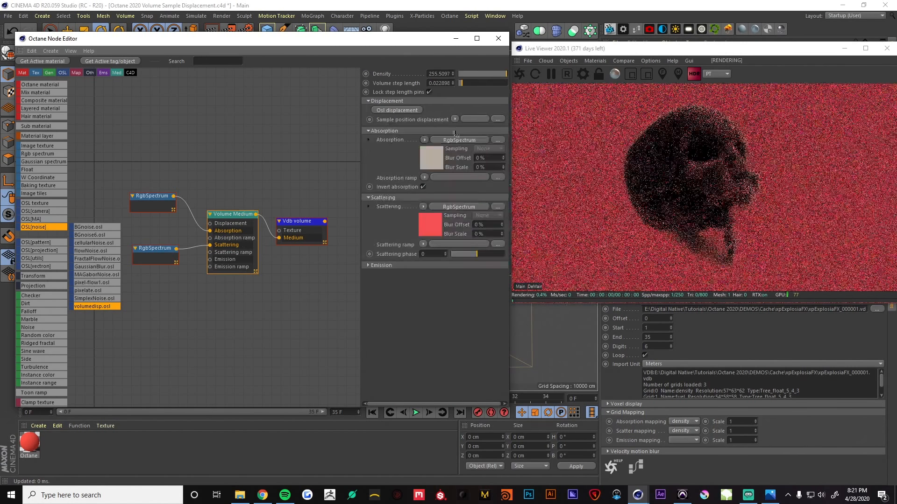
pyautogui.click(397, 110)
pyautogui.moveTo(218, 222); pyautogui.dragTo(163, 158)
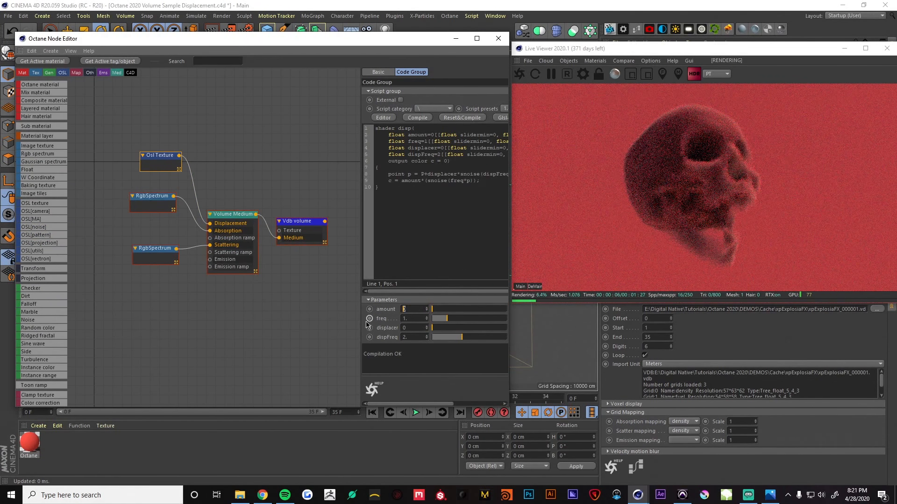
# Try a displacement amount of 2 on the OSL texture and reset the amount to 0.
pyautogui.write('2')
pyautogui.moveTo(415, 310); pyautogui.dragTo(378, 329)
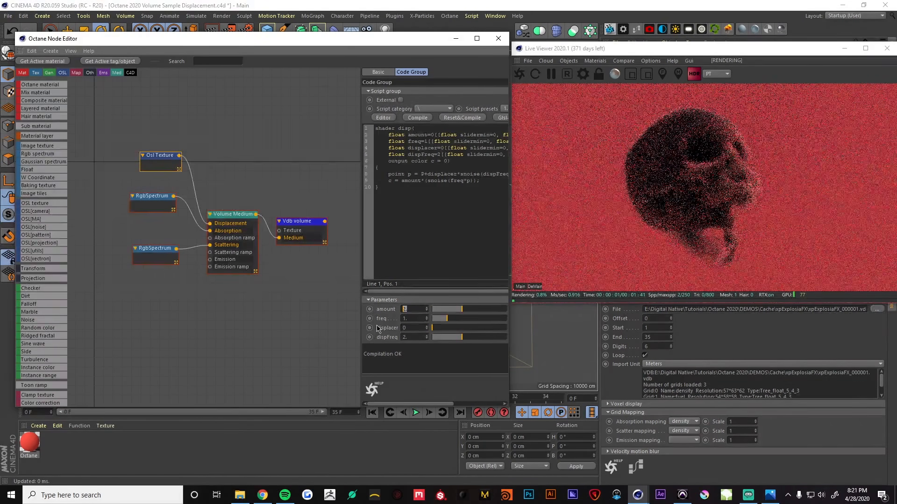
pyautogui.write('0')
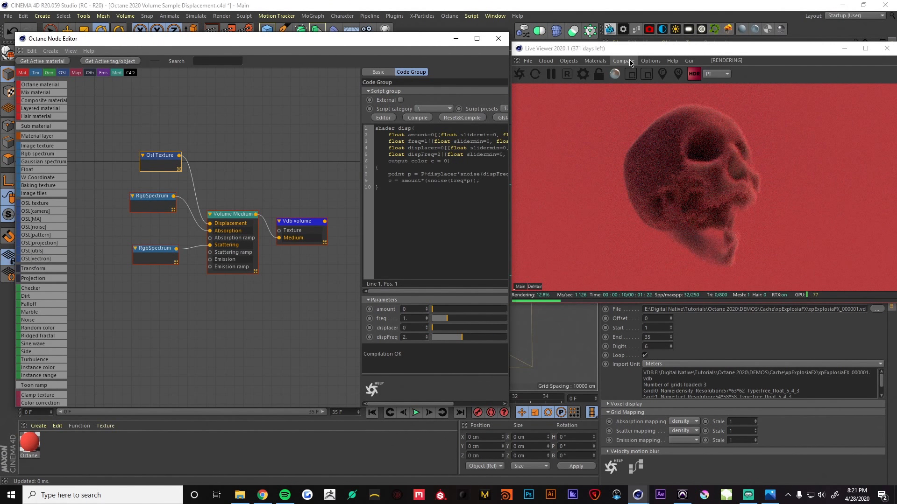
# Store the current Live Viewer render for an A/B comparison.
pyautogui.click(623, 61)
pyautogui.click(637, 69)
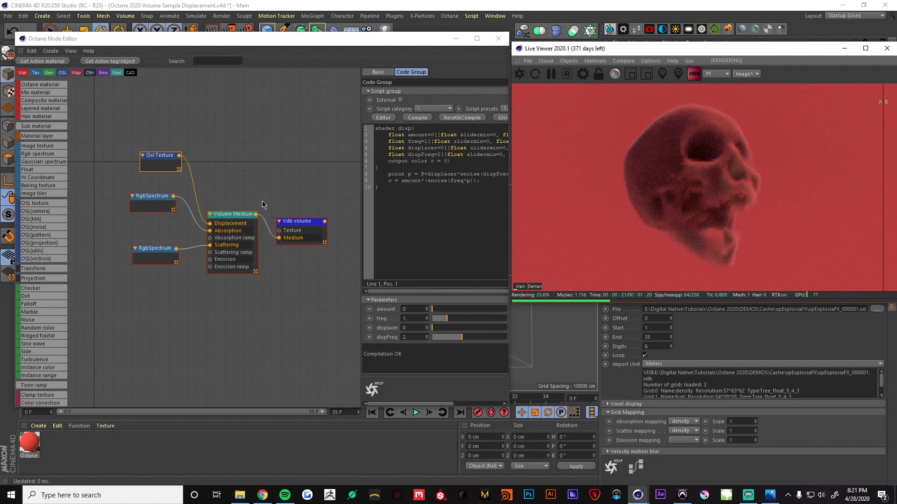
# Set the OSL displacement's amount to 5 and its freq to about 5.29.
pyautogui.click(408, 309)
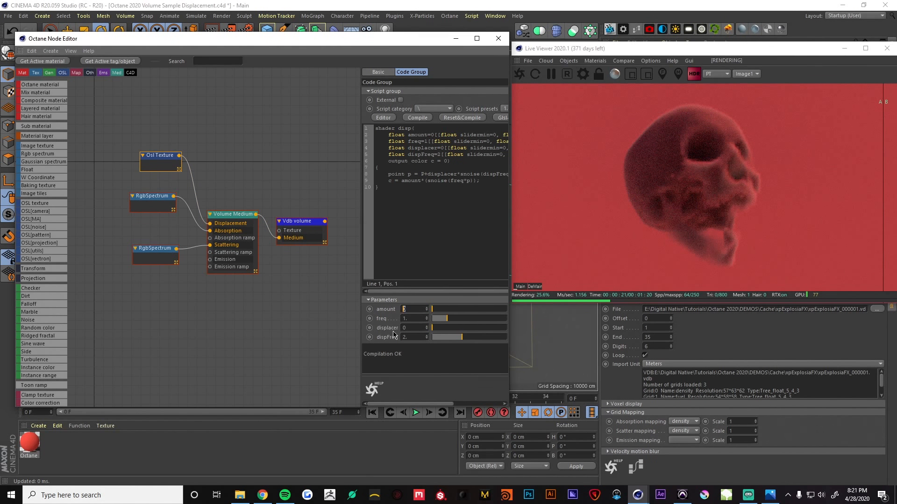
pyautogui.press('Return')
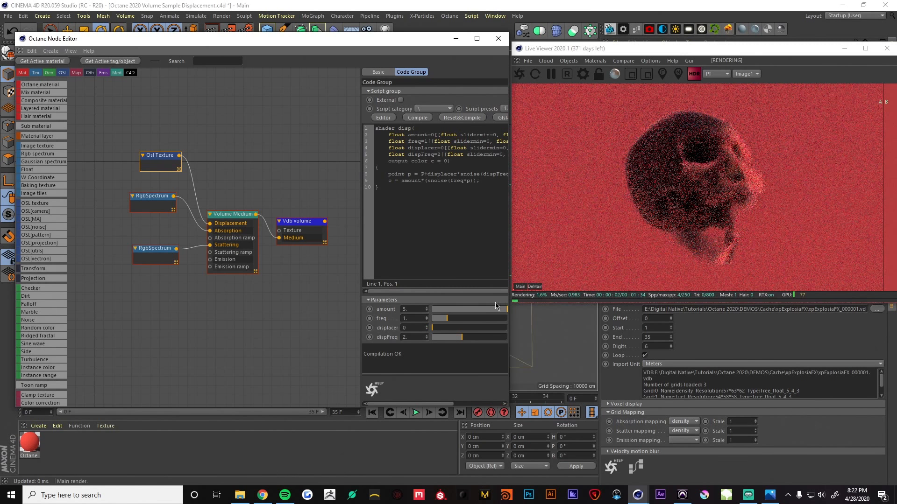
pyautogui.moveTo(445, 320); pyautogui.dragTo(514, 322)
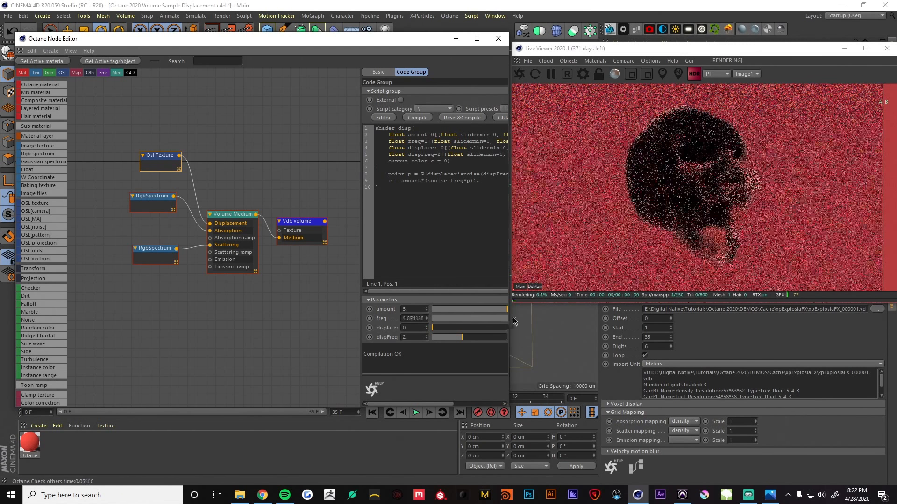
# Compare the displaced skull volume with the stored render, and raise the OSL texture's displacer value to about 2.12.
pyautogui.click(883, 132)
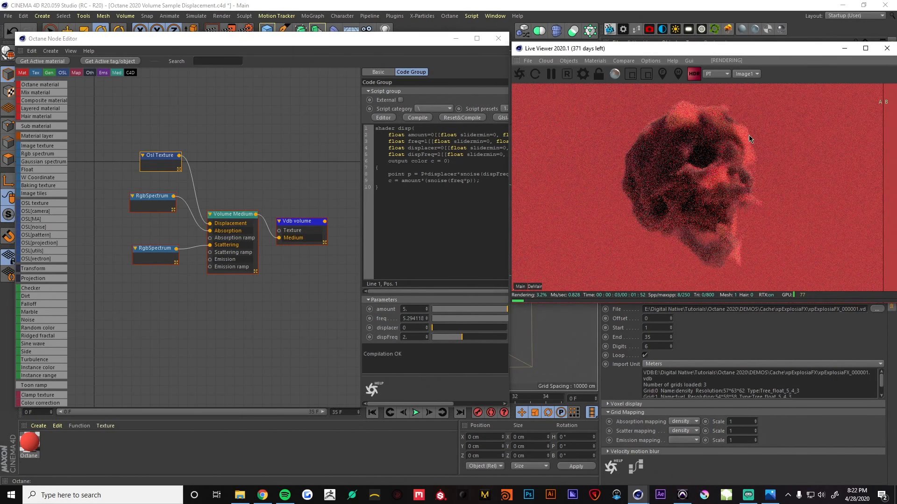
pyautogui.moveTo(748, 139); pyautogui.dragTo(809, 149)
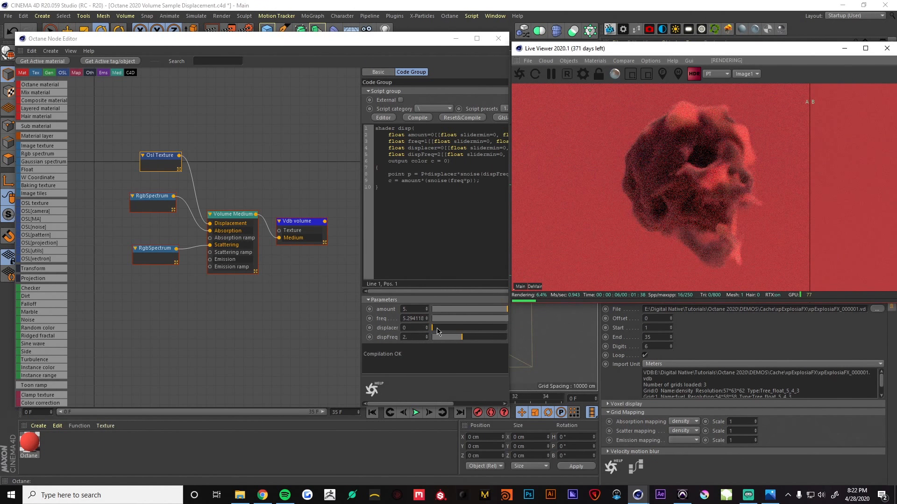
pyautogui.moveTo(438, 327); pyautogui.dragTo(752, 319)
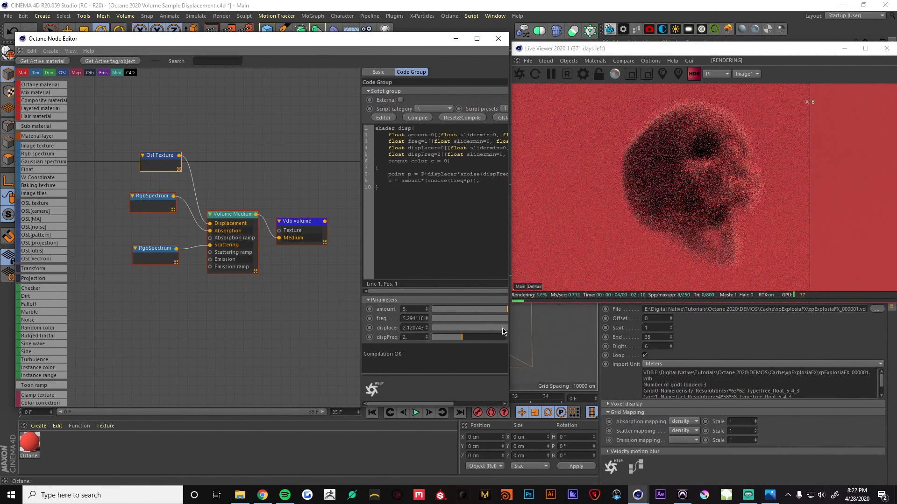
# Set the OSL texture's displacer to about 0.418 and its dispFreq to about 0.805.
pyautogui.moveTo(504, 331); pyautogui.dragTo(496, 330)
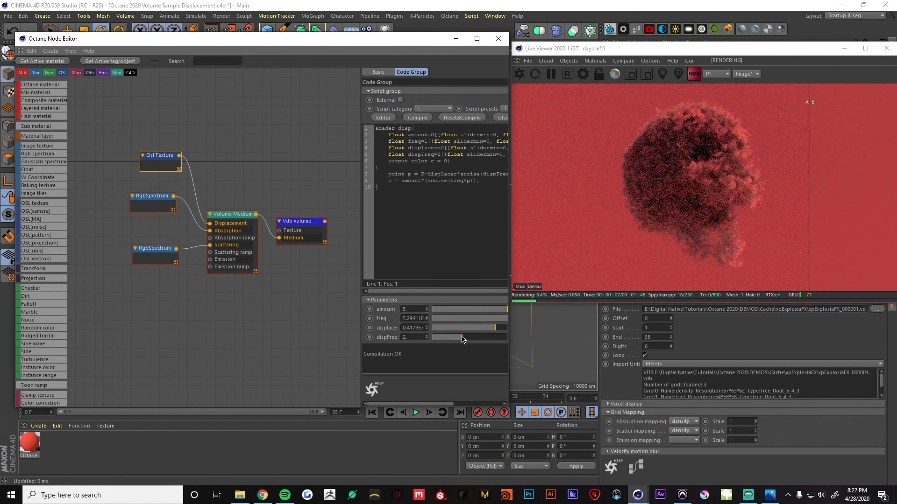
pyautogui.moveTo(461, 339); pyautogui.dragTo(444, 340)
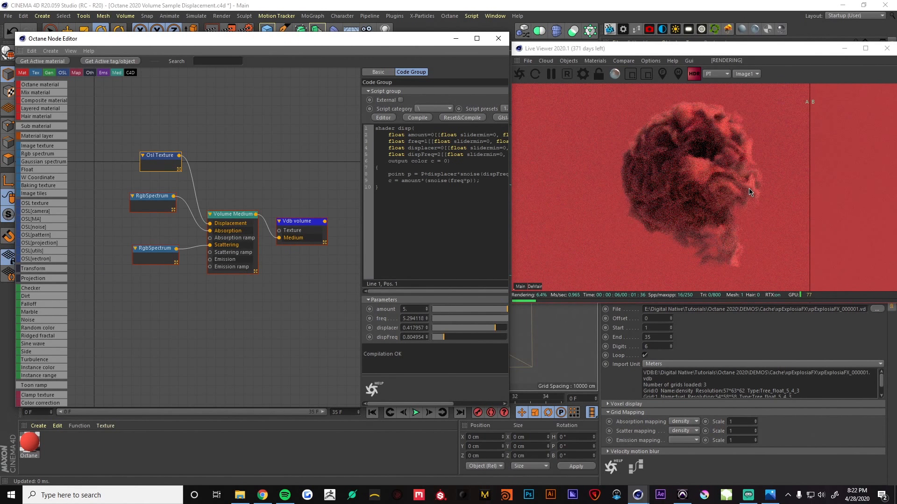
# Place the spare OSL texture node above the first and connect its output to the Volume Medium's Displacement input.
pyautogui.moveTo(314, 191); pyautogui.dragTo(251, 197, button='middle')
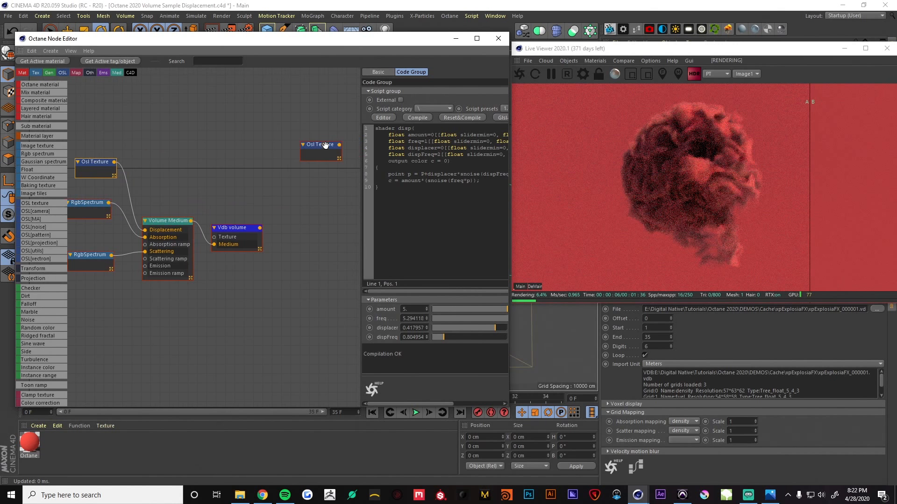
pyautogui.moveTo(325, 146); pyautogui.dragTo(93, 139)
pyautogui.moveTo(175, 157); pyautogui.dragTo(280, 157, button='middle')
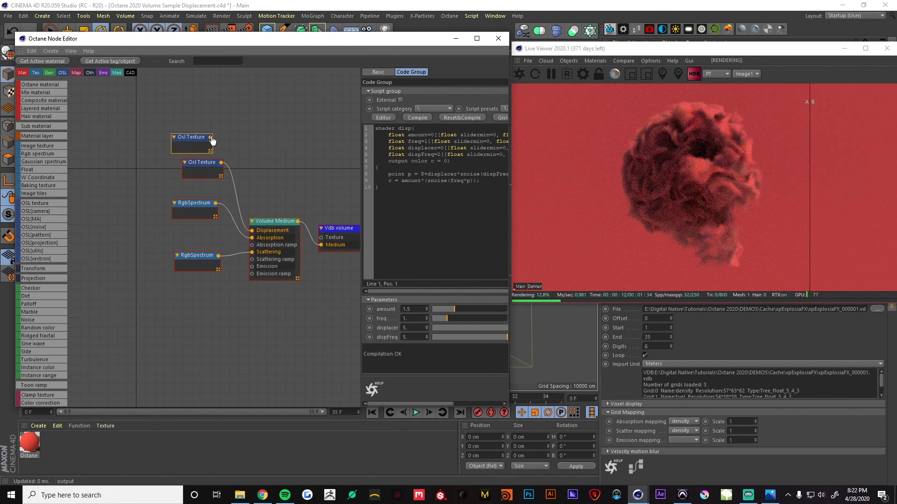
pyautogui.moveTo(210, 137); pyautogui.dragTo(252, 231)
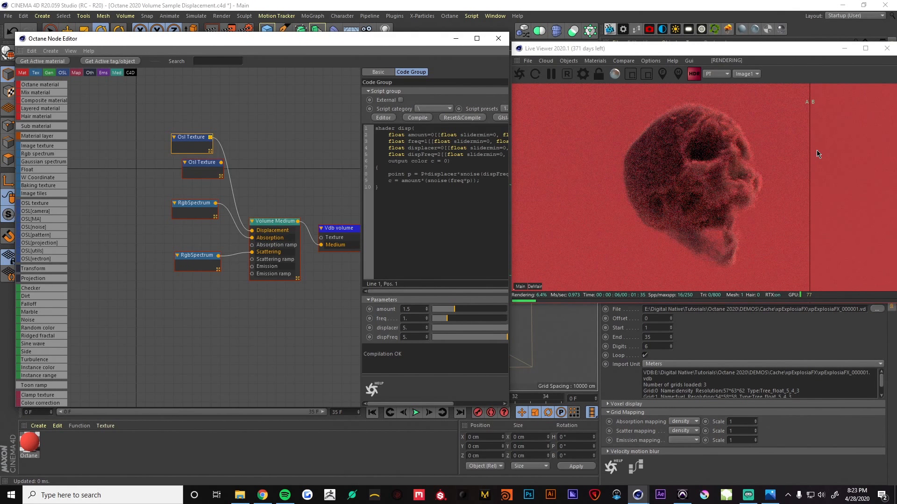
pyautogui.moveTo(811, 143); pyautogui.dragTo(834, 186)
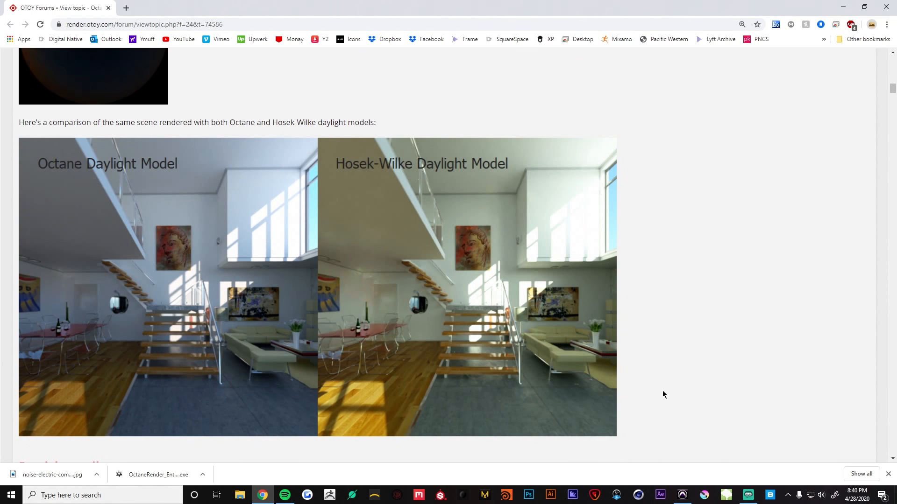
# Review the daylight model comparison, particle attributes and Universal Camera sections of the OTOY forum post in the browser, dismissing the downloads list.
pyautogui.click(888, 474)
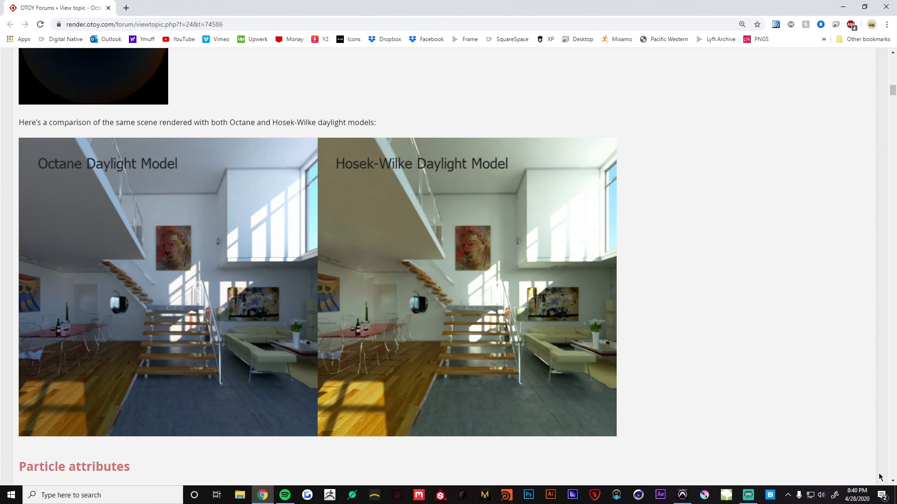
pyautogui.scroll(-5, 710, 338)
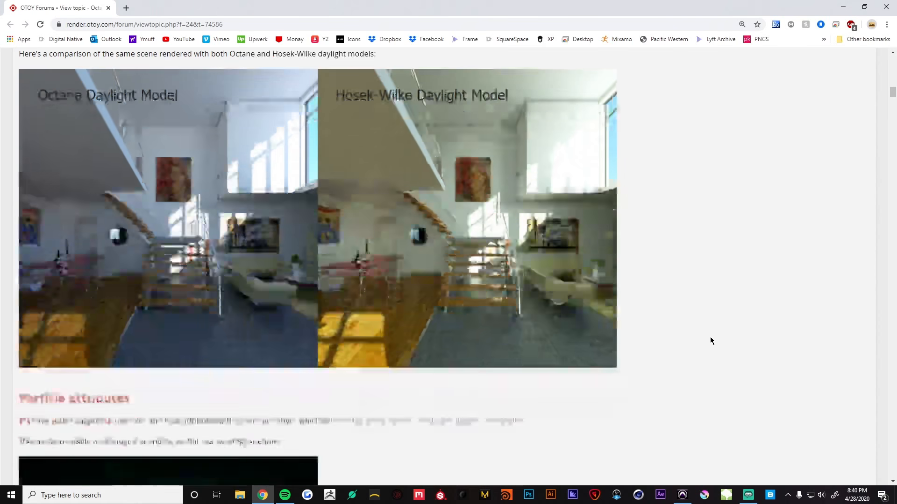
pyautogui.scroll(-4, 711, 341)
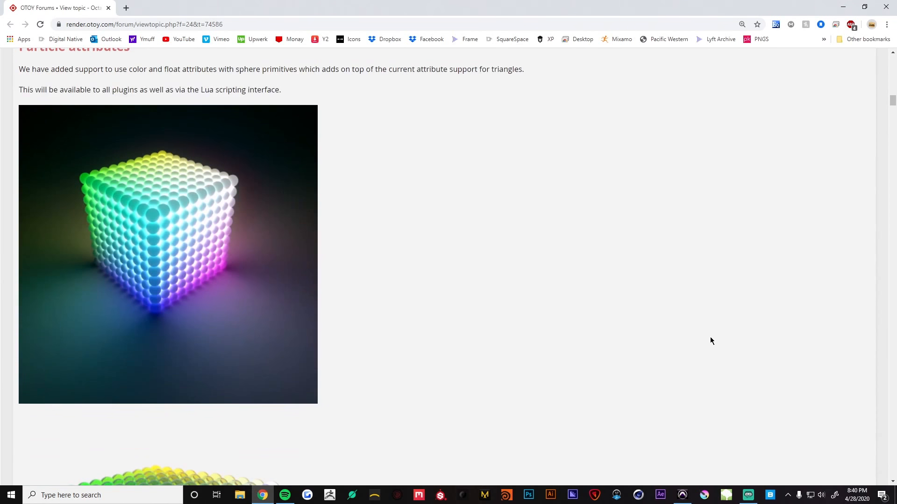
pyautogui.scroll(-4, 710, 341)
pyautogui.scroll(-10, 711, 340)
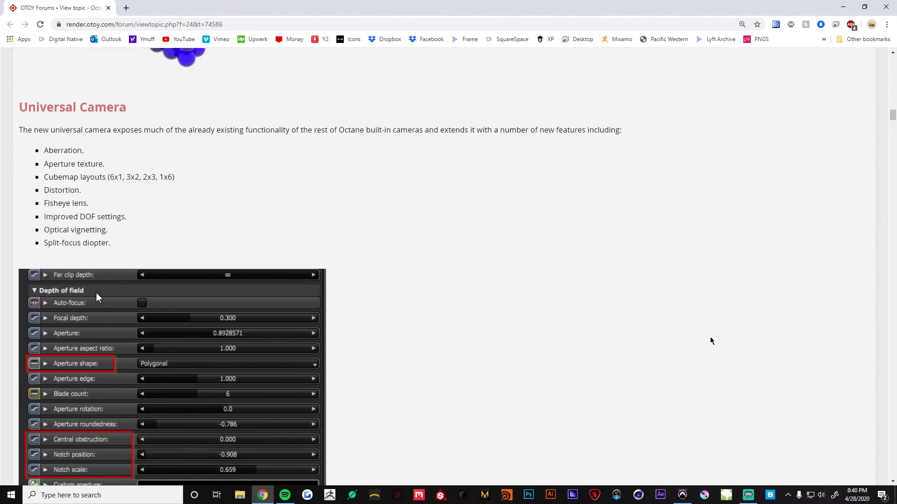
pyautogui.scroll(-12, 710, 338)
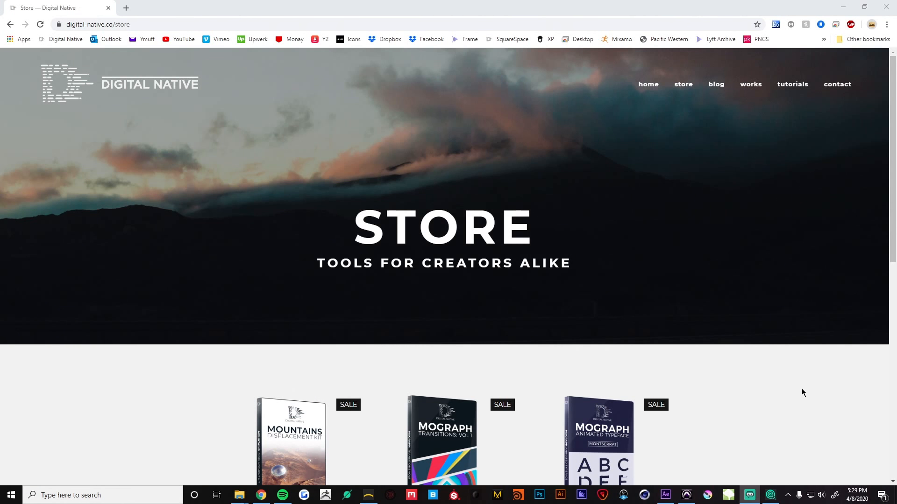
# Look over the products on the Digital Native store page.
pyautogui.scroll(-4, 895, 383)
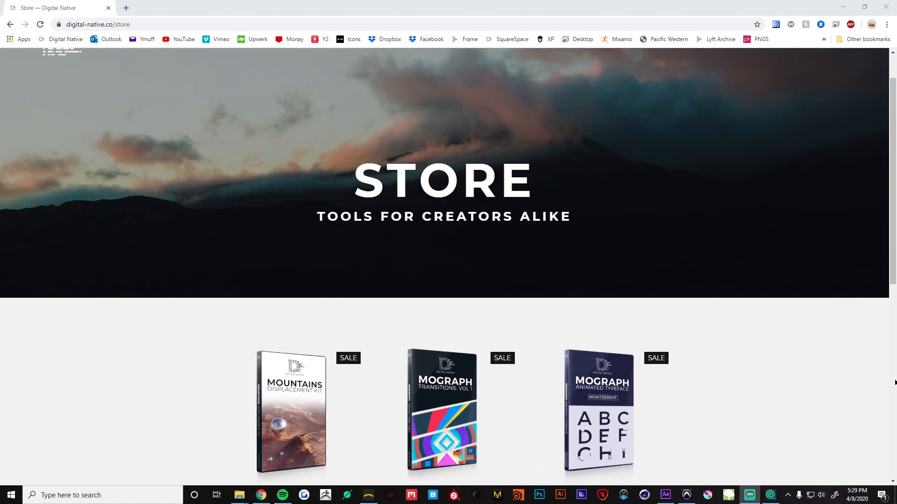